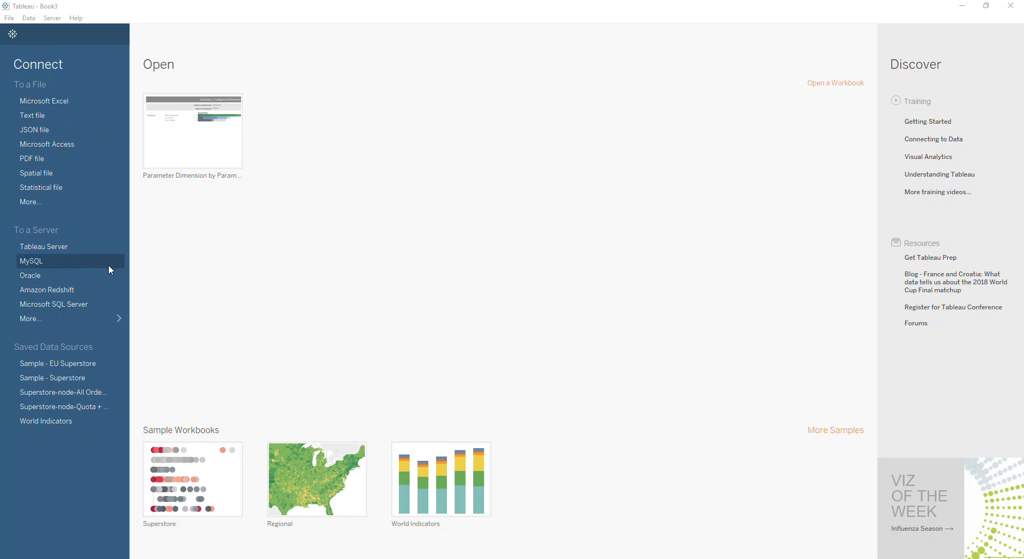
Step: Examine the full list of server connectors on the start page and return to the worksheet
{"action": "left_click", "coordinate": [114, 316]}
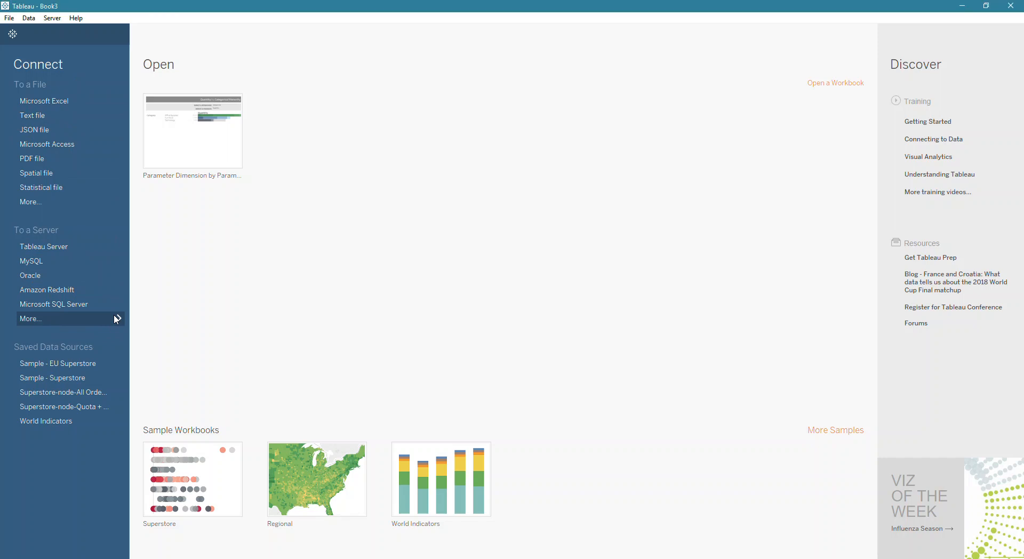
{"action": "left_click", "coordinate": [117, 319]}
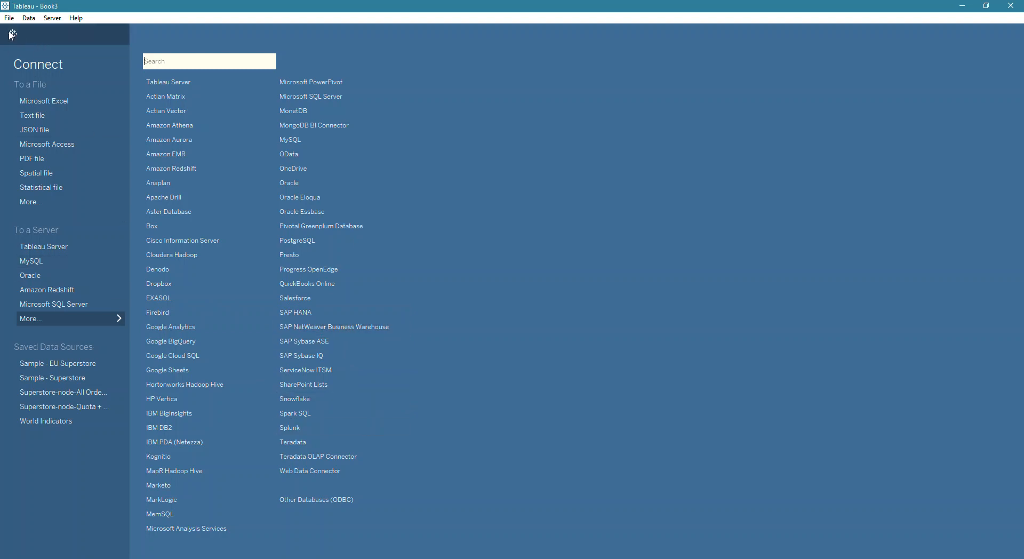
{"action": "left_click", "coordinate": [98, 319]}
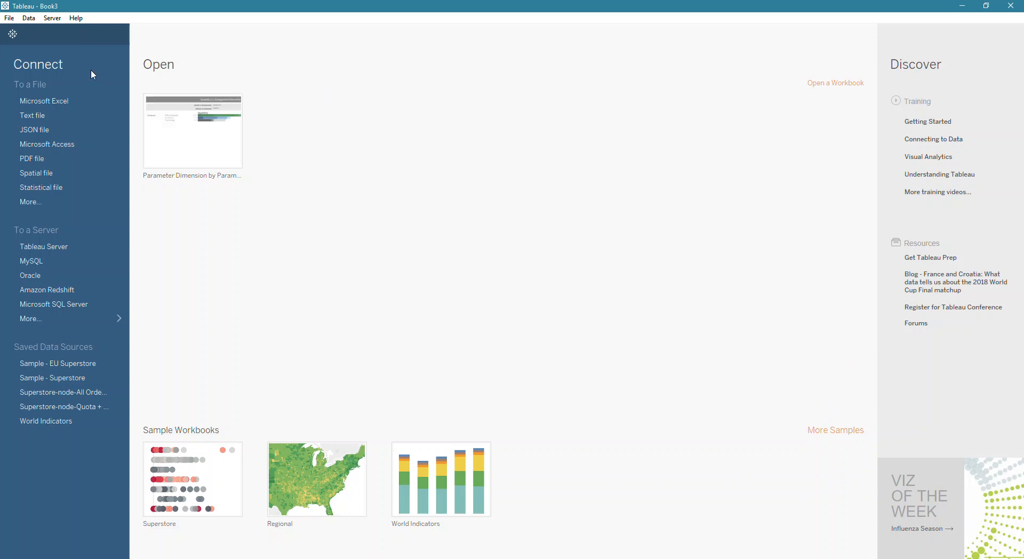
{"action": "left_click", "coordinate": [13, 36]}
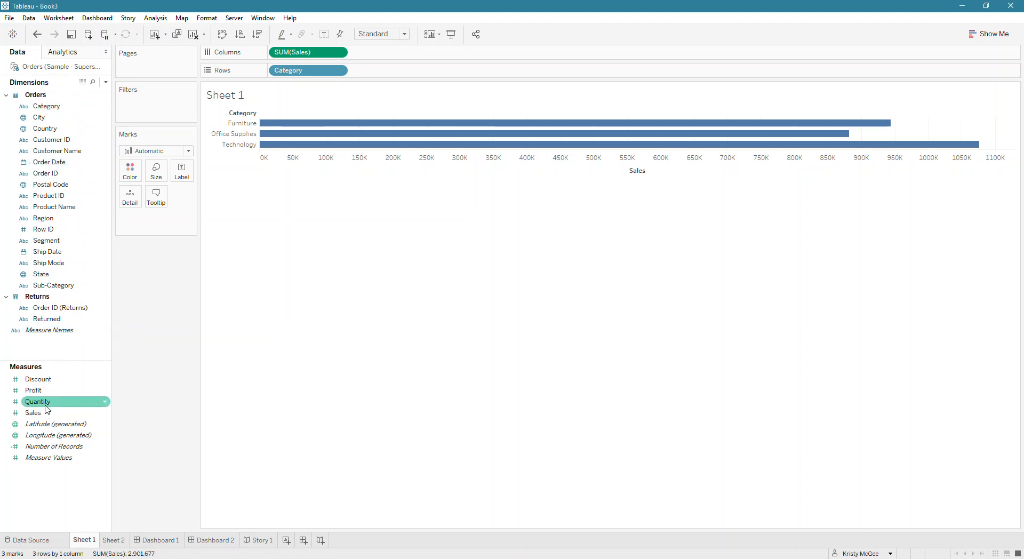
Step: View the underlying Orders data and examine the field creation, grouping and sorting options for the dimensions
{"action": "left_click", "coordinate": [82, 84]}
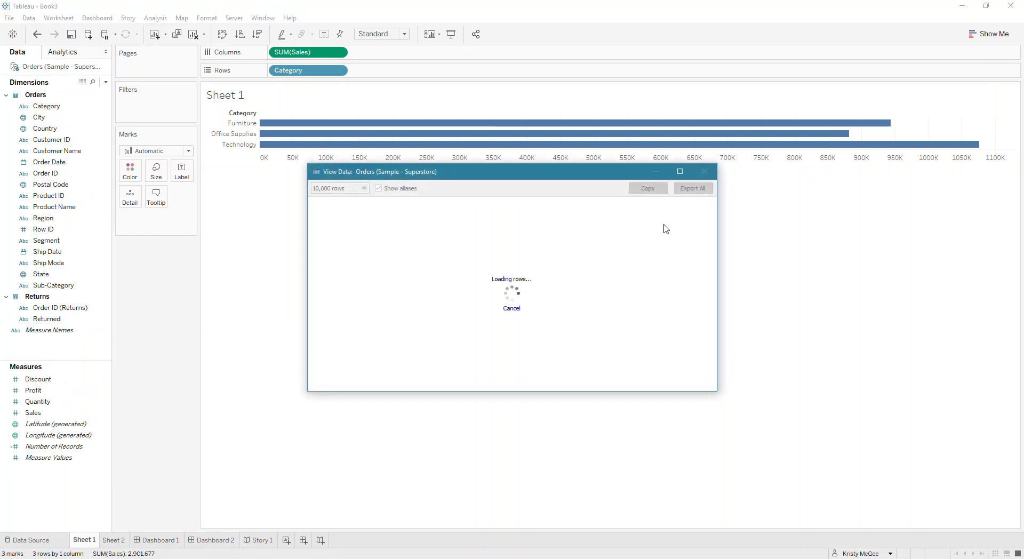
{"action": "left_click", "coordinate": [703, 171]}
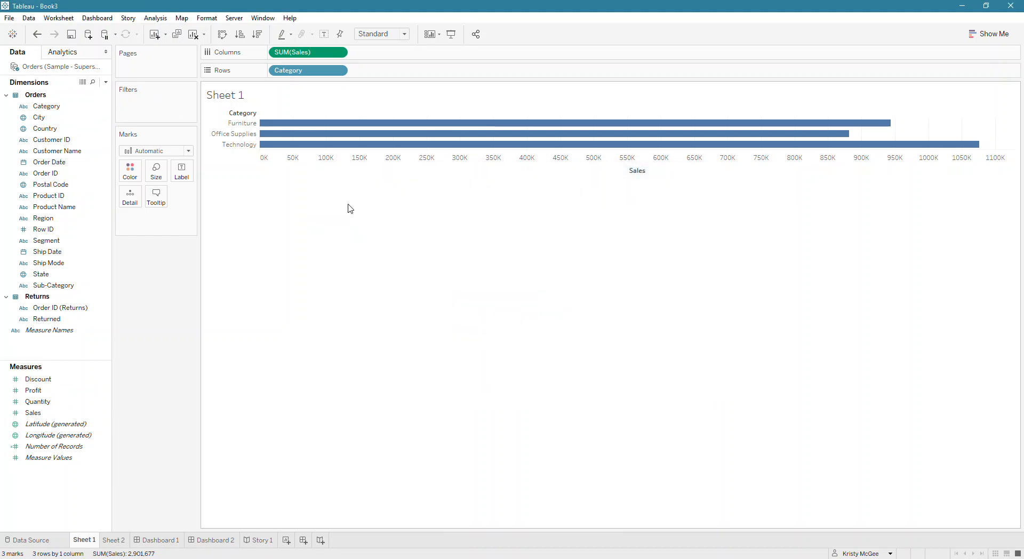
{"action": "left_click", "coordinate": [105, 82]}
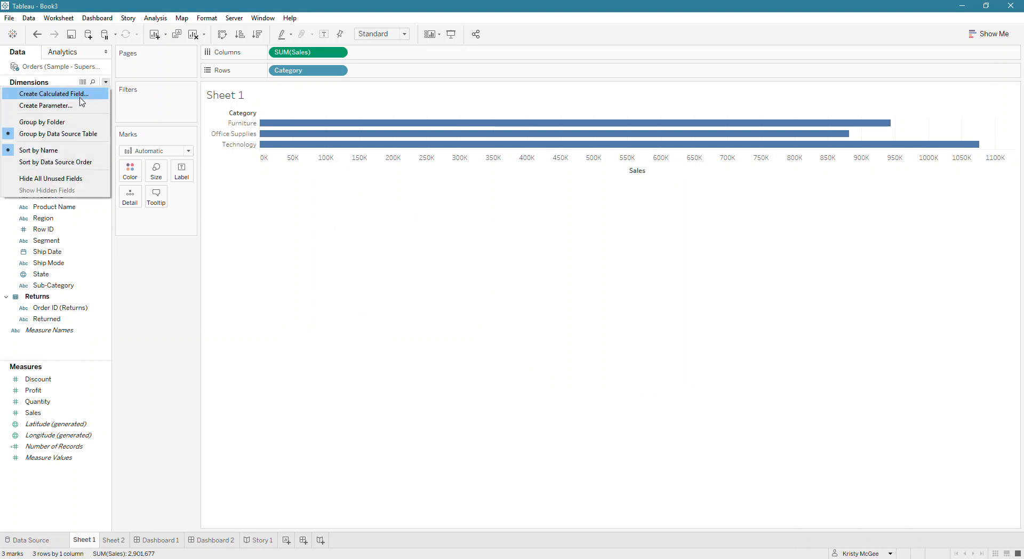
{"action": "left_click", "coordinate": [74, 355]}
{"action": "right_click", "coordinate": [44, 353]}
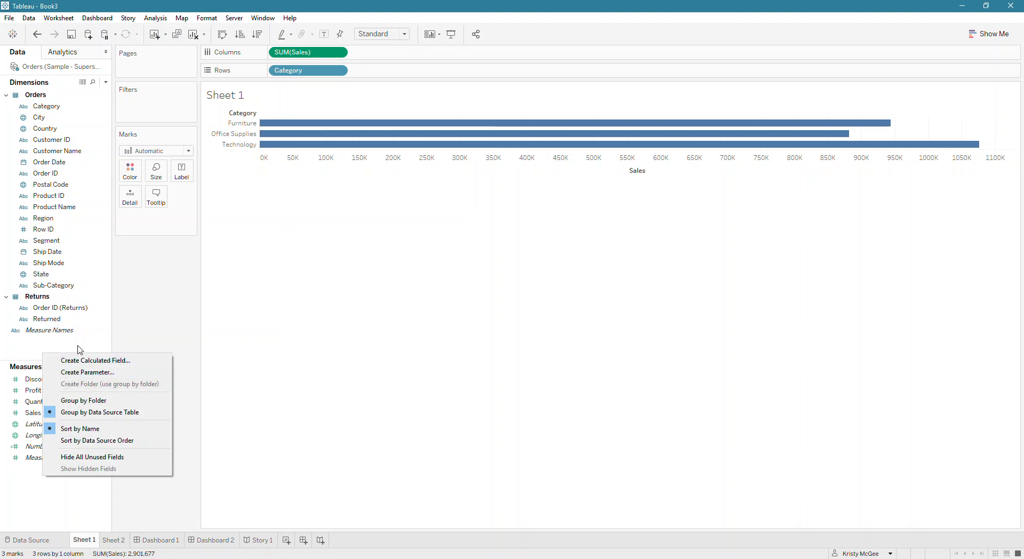
{"action": "left_click", "coordinate": [79, 320]}
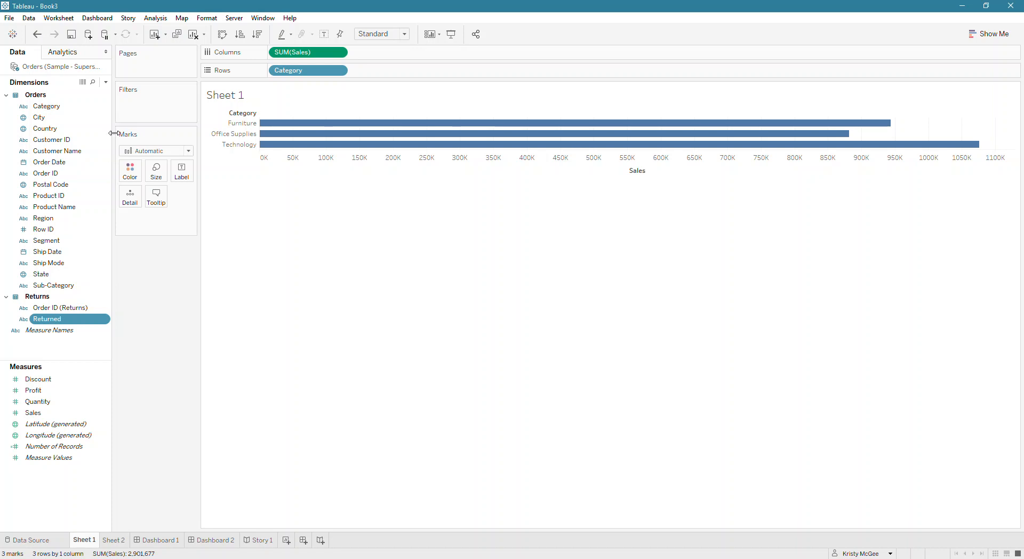
Step: Add totals to the sales by category bar chart from the analytics options, and undo the addition
{"action": "left_click", "coordinate": [64, 55]}
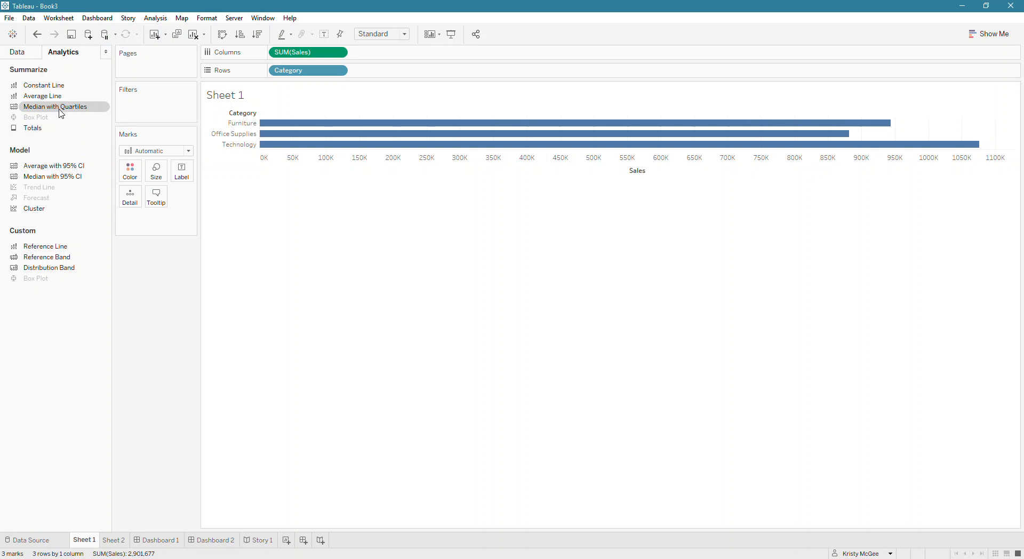
{"action": "left_click_drag", "start_coordinate": [46, 128], "coordinate": [362, 128]}
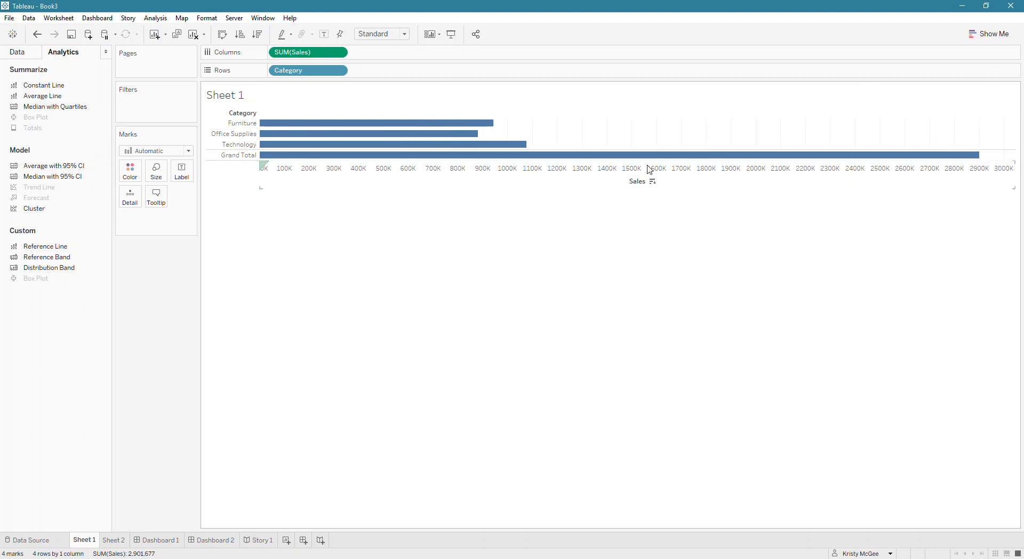
{"action": "left_click", "coordinate": [36, 35]}
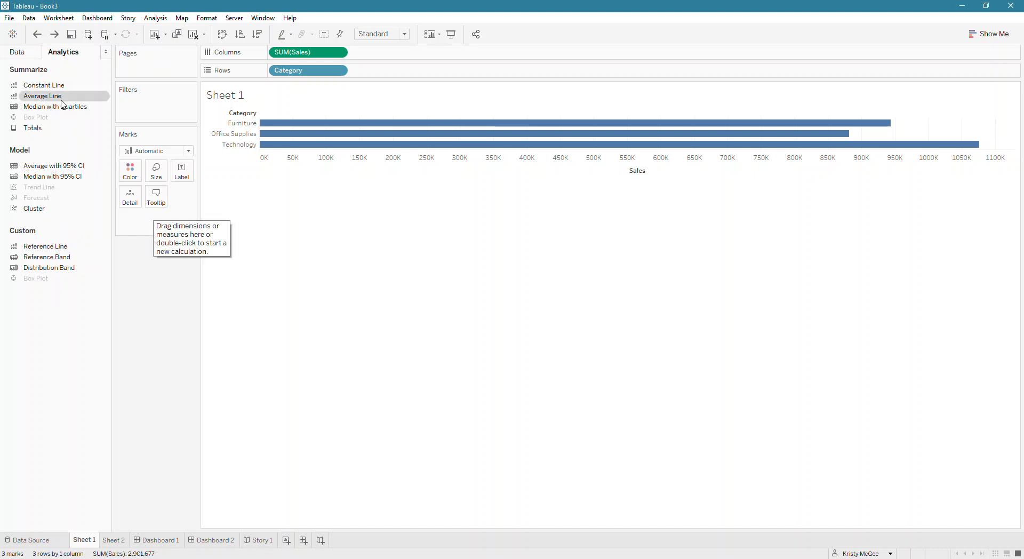
Step: Page the sales by category chart by the year of Order Date and play the pages forward
{"action": "left_click", "coordinate": [25, 53]}
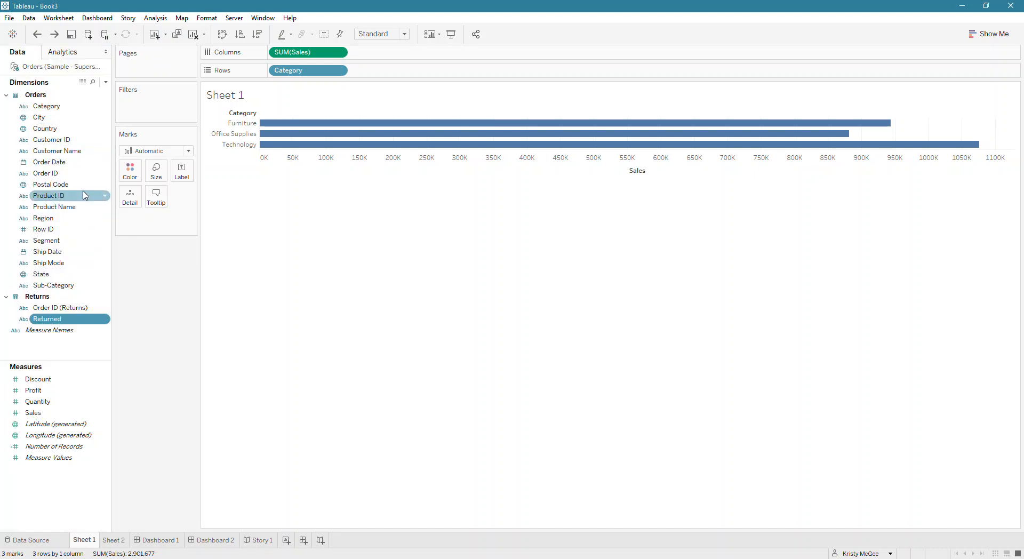
{"action": "left_click", "coordinate": [69, 350]}
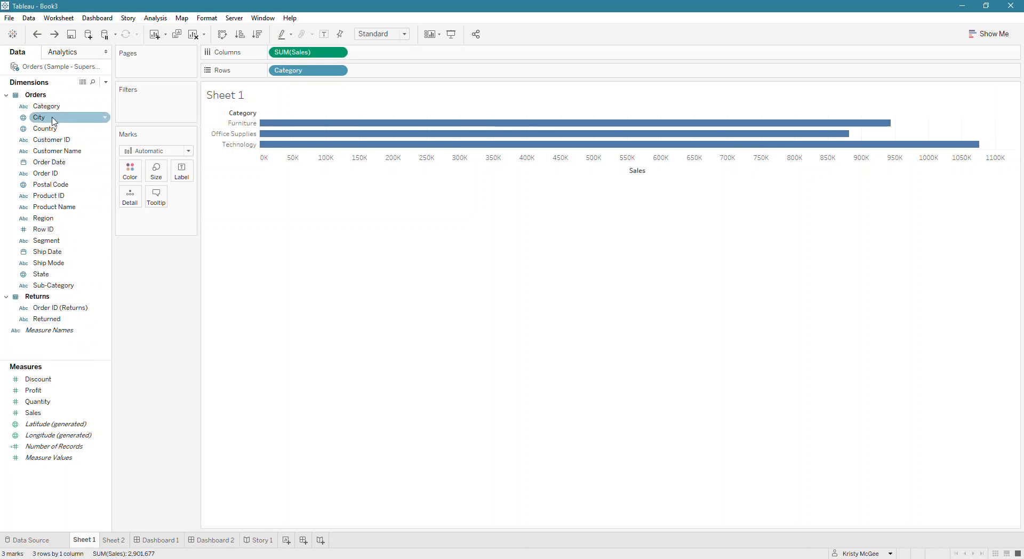
{"action": "left_click_drag", "start_coordinate": [61, 163], "coordinate": [155, 68]}
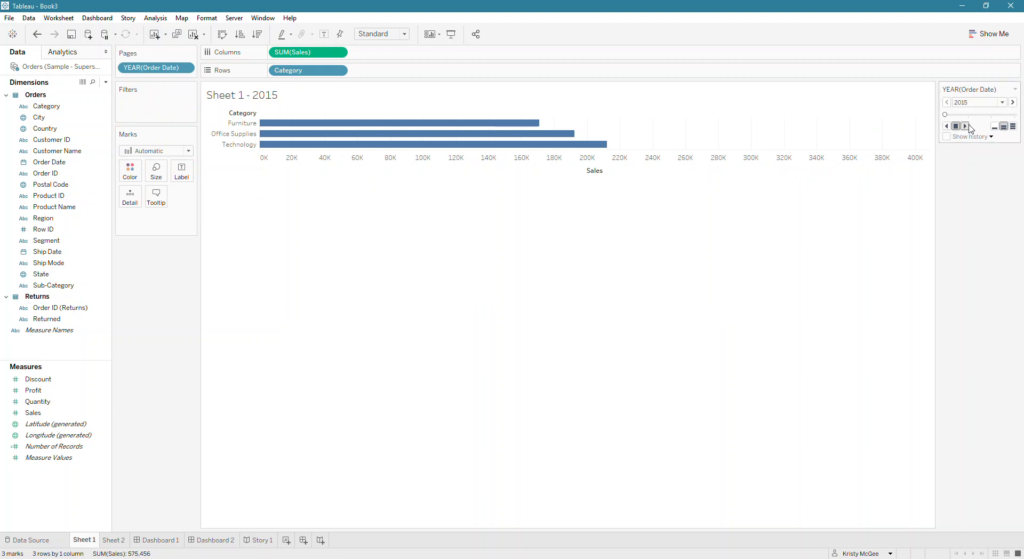
{"action": "left_click", "coordinate": [966, 126]}
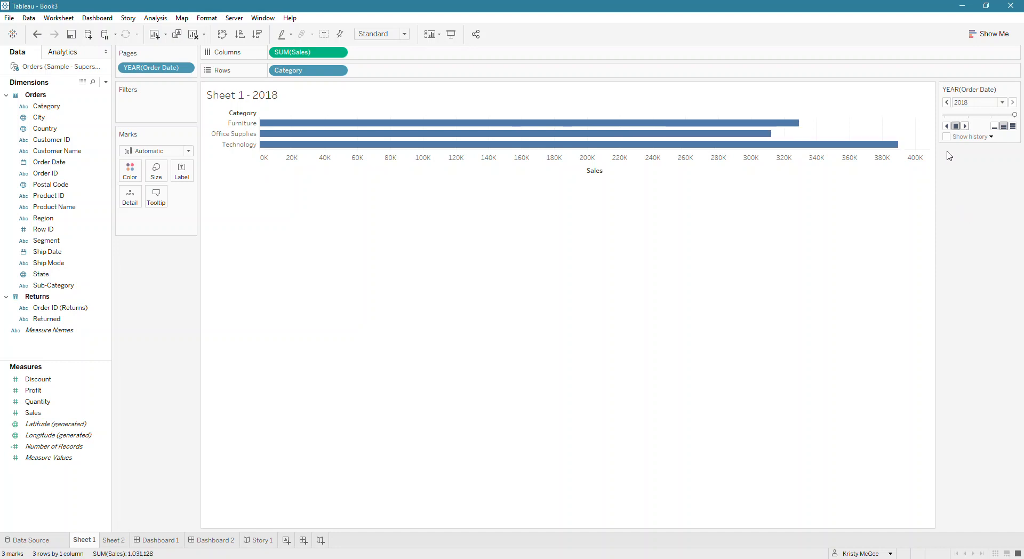
Step: Hide the year page control and remove YEAR(Order Date) from Pages
{"action": "left_click", "coordinate": [1016, 89]}
{"action": "left_click", "coordinate": [981, 159]}
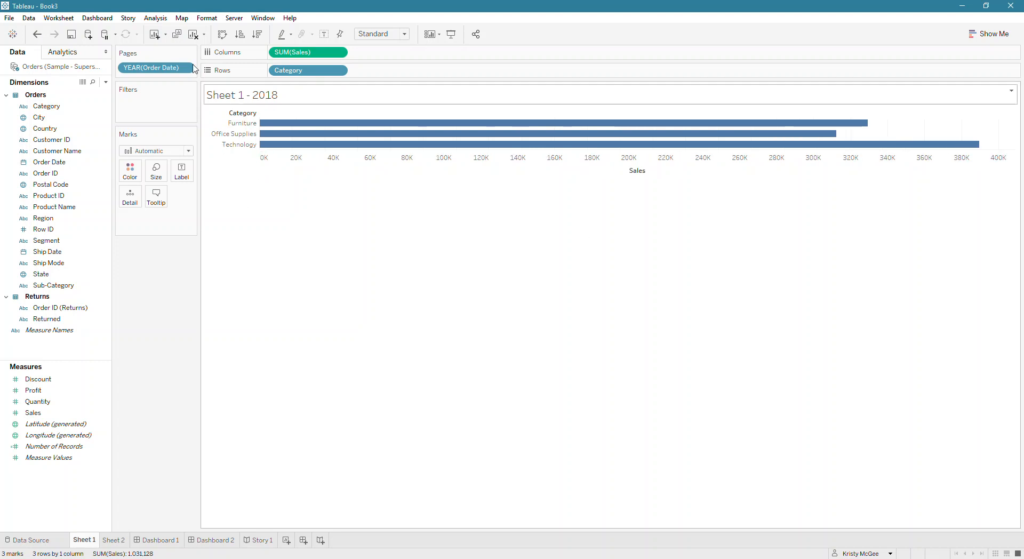
{"action": "left_click_drag", "start_coordinate": [144, 78], "coordinate": [48, 140]}
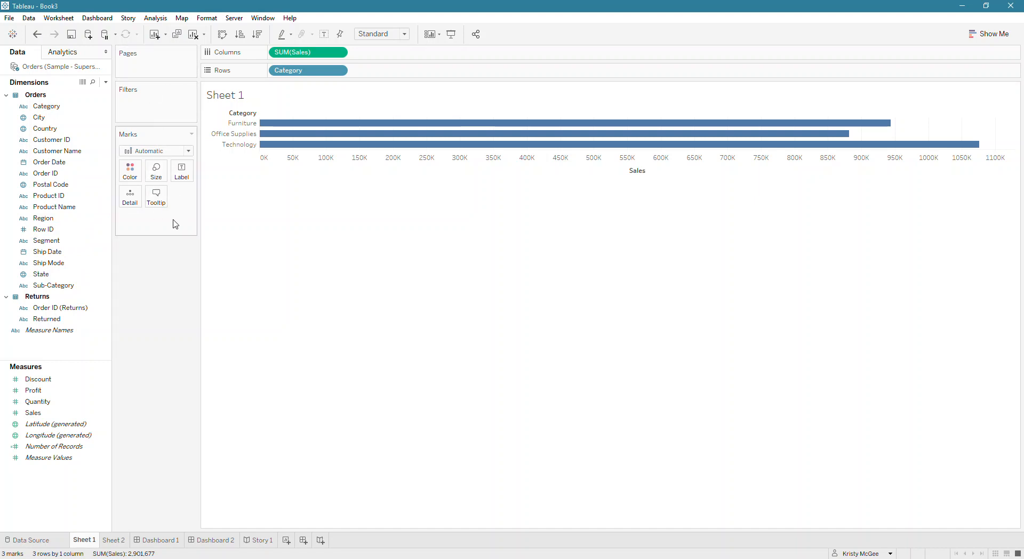
Step: Try the Square, Line and Bar mark types on the sales chart, and restore the mark type to Automatic
{"action": "left_click", "coordinate": [189, 151]}
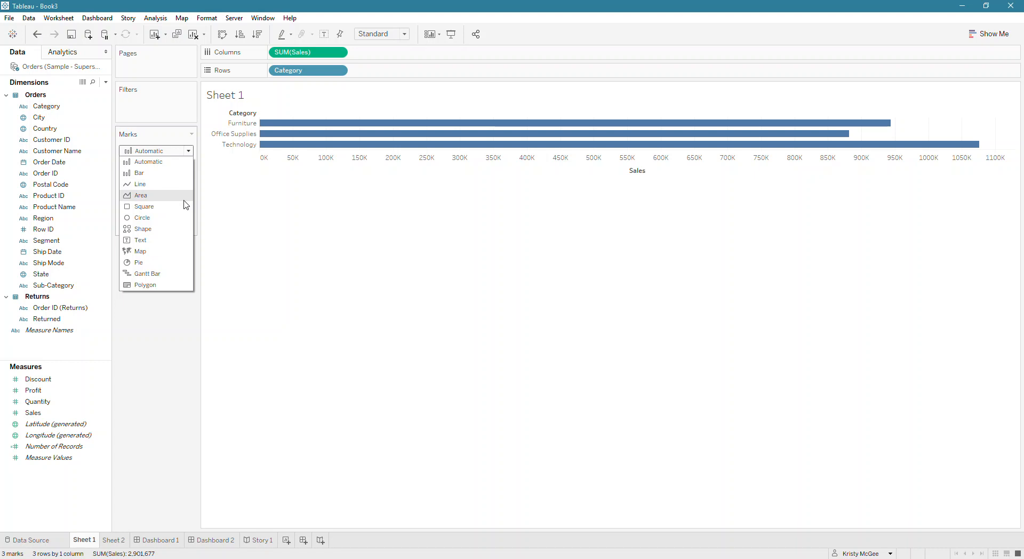
{"action": "left_click", "coordinate": [144, 207]}
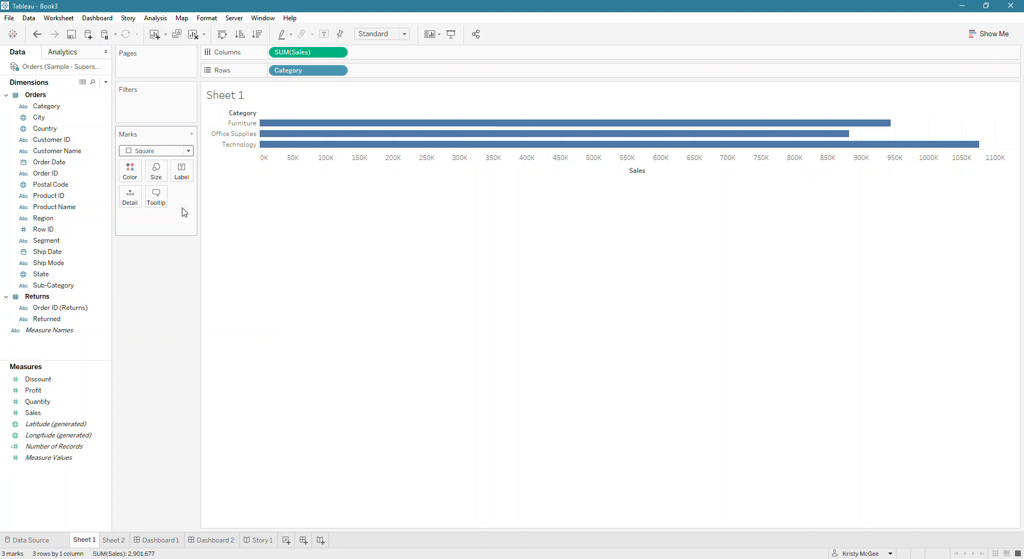
{"action": "left_click", "coordinate": [173, 152]}
{"action": "left_click", "coordinate": [172, 185]}
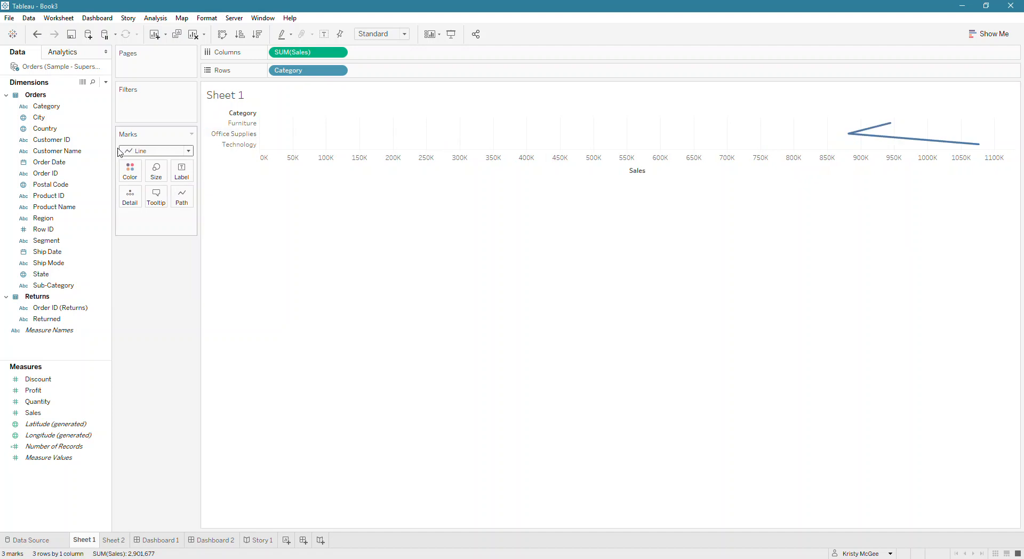
{"action": "left_click", "coordinate": [190, 153]}
{"action": "left_click", "coordinate": [164, 175]}
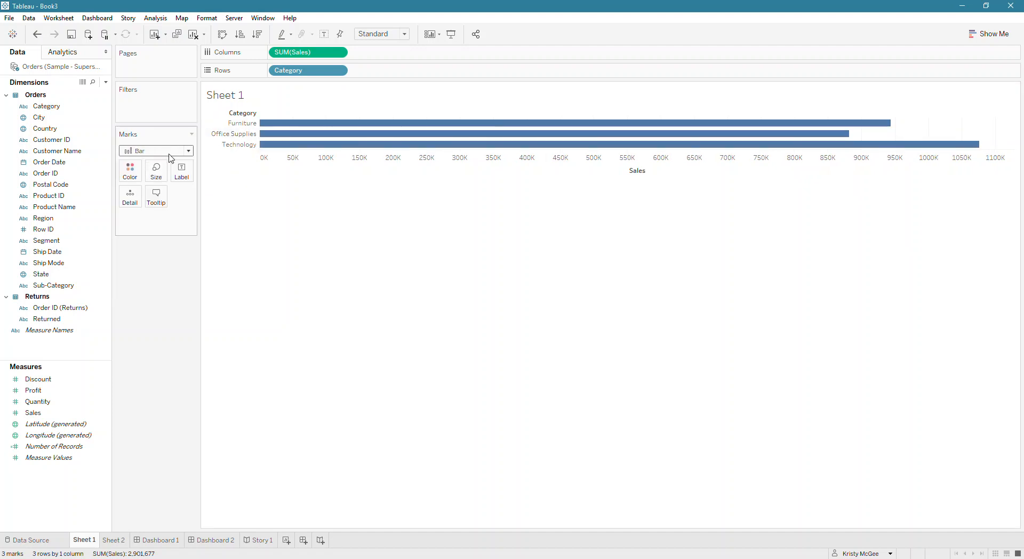
{"action": "left_click", "coordinate": [167, 154]}
{"action": "left_click", "coordinate": [162, 164]}
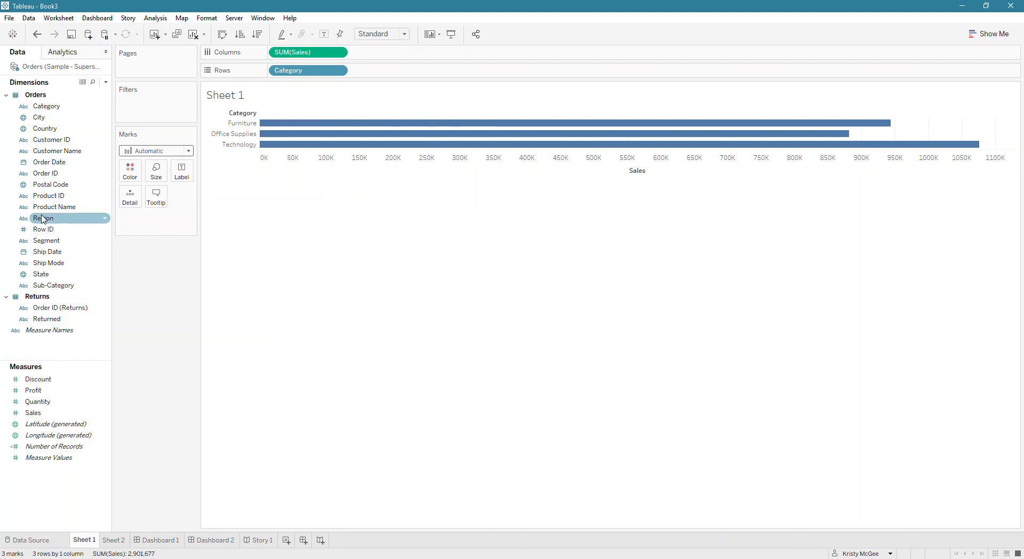
Step: Try Sub-Category on the Color, Size and Label properties of the sales bars in turn
{"action": "left_click", "coordinate": [47, 109]}
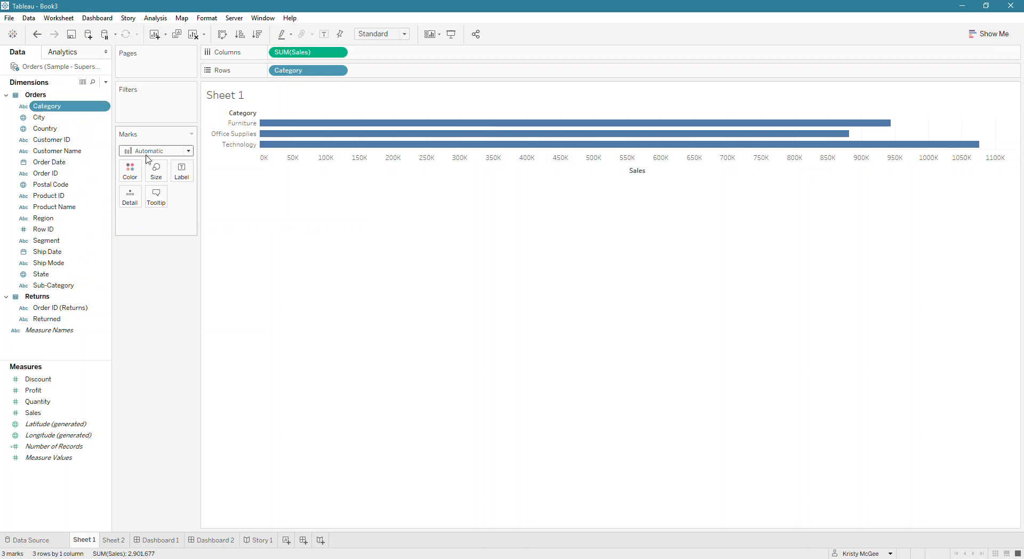
{"action": "left_click_drag", "start_coordinate": [69, 288], "coordinate": [133, 172]}
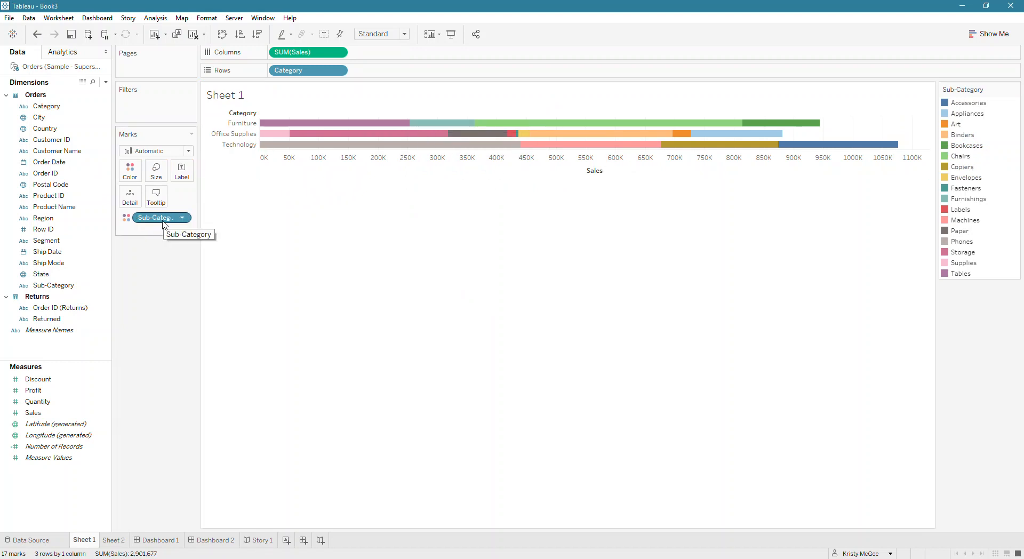
{"action": "left_click_drag", "start_coordinate": [164, 225], "coordinate": [156, 174]}
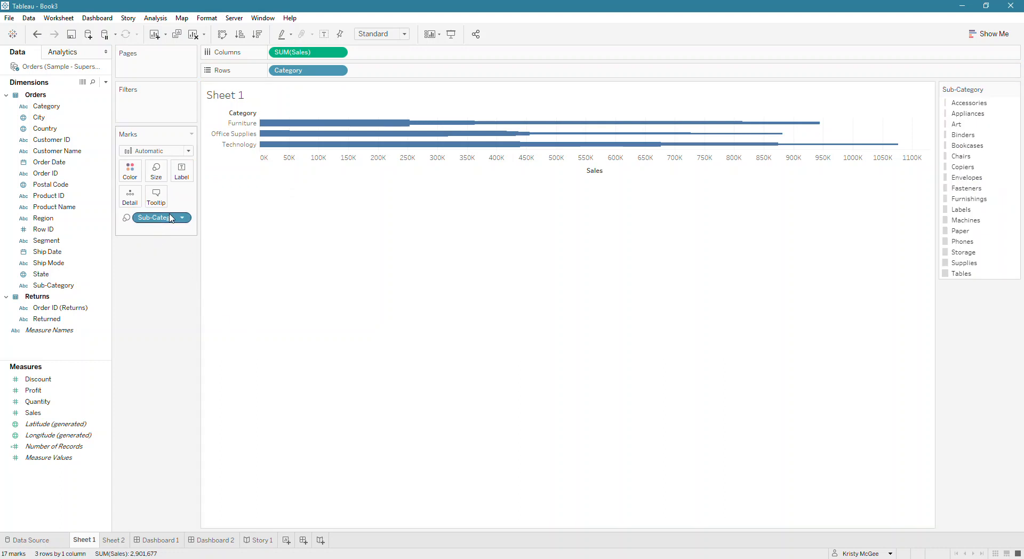
{"action": "left_click_drag", "start_coordinate": [170, 218], "coordinate": [188, 180]}
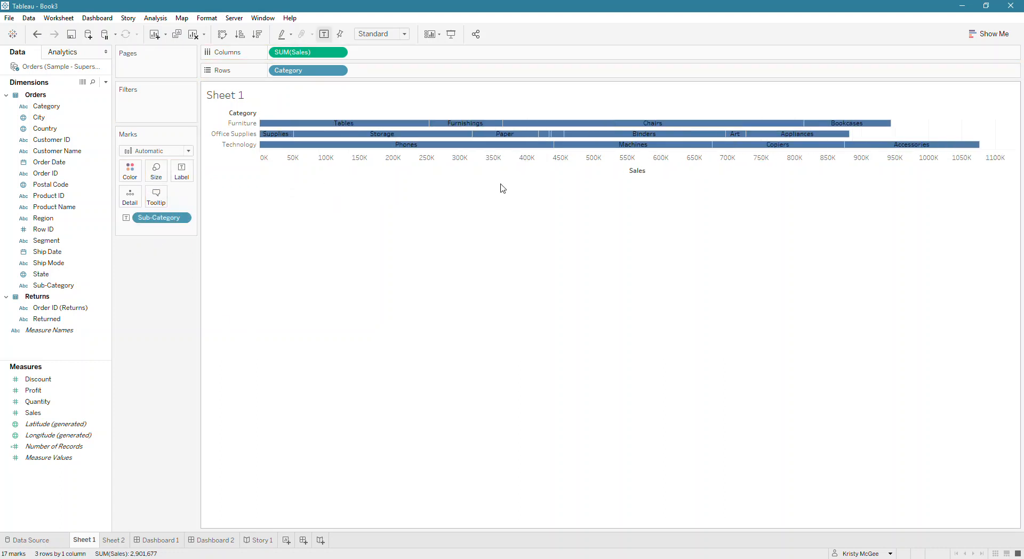
Step: Move Sub-Category to Detail and Tooltip in turn, inspecting the bars' tooltips, and remove the field from the marks
{"action": "left_click_drag", "start_coordinate": [158, 219], "coordinate": [131, 198]}
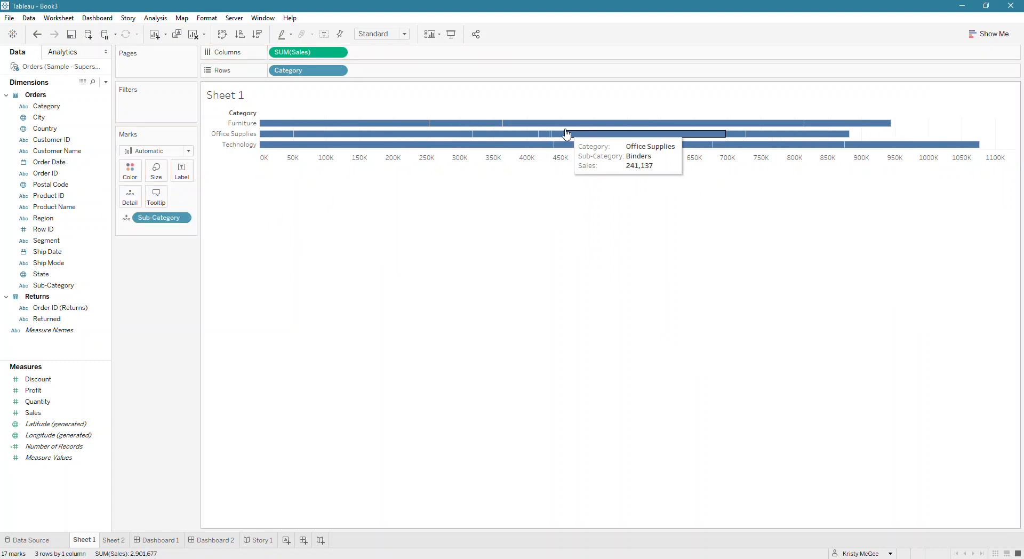
{"action": "mouse_move", "coordinate": [509, 144]}
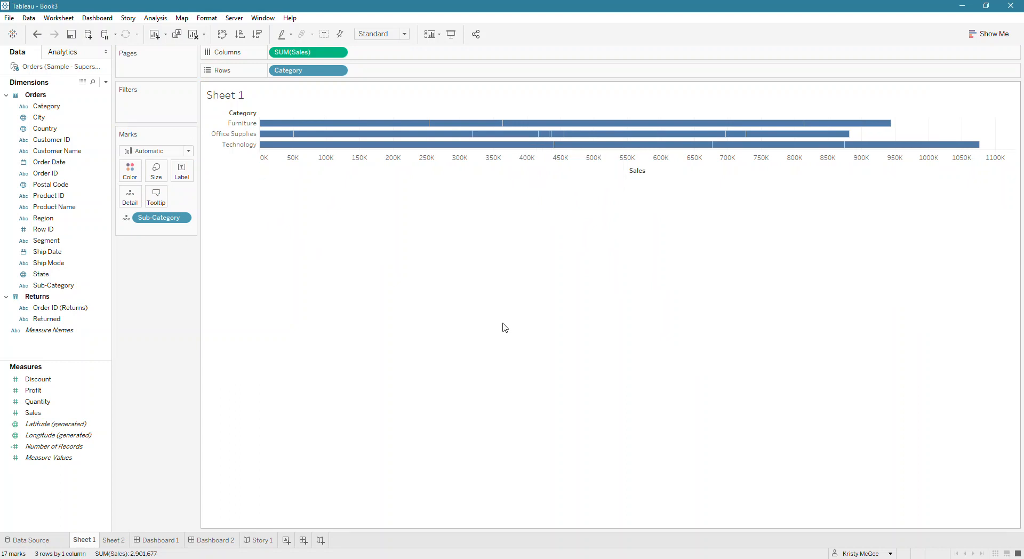
{"action": "left_click_drag", "start_coordinate": [172, 219], "coordinate": [159, 197]}
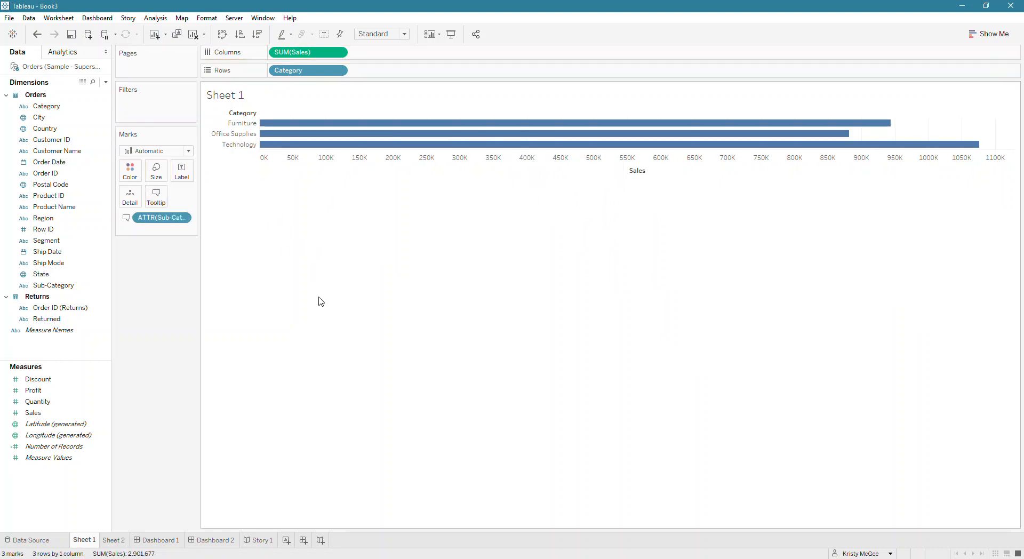
{"action": "mouse_move", "coordinate": [332, 132]}
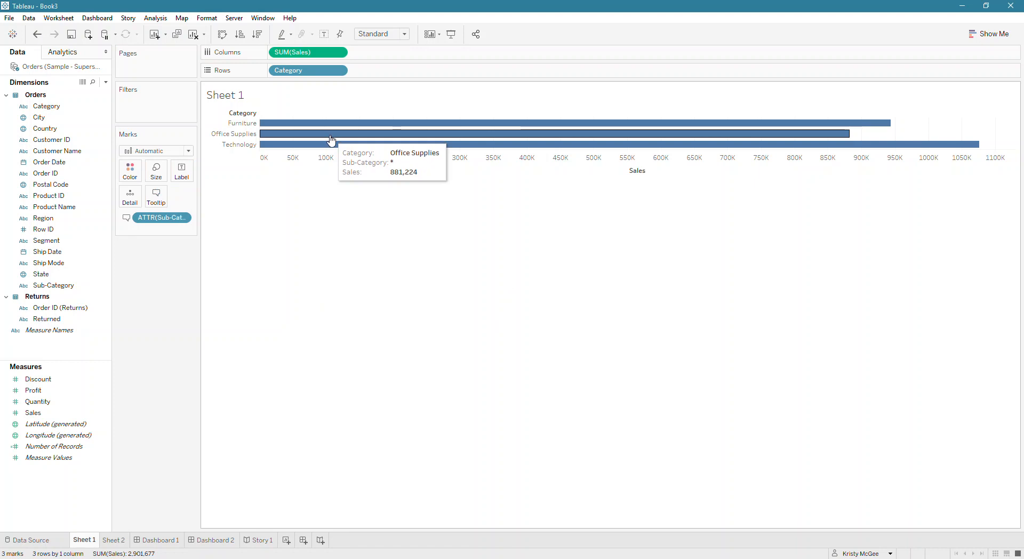
{"action": "left_click_drag", "start_coordinate": [170, 218], "coordinate": [321, 144]}
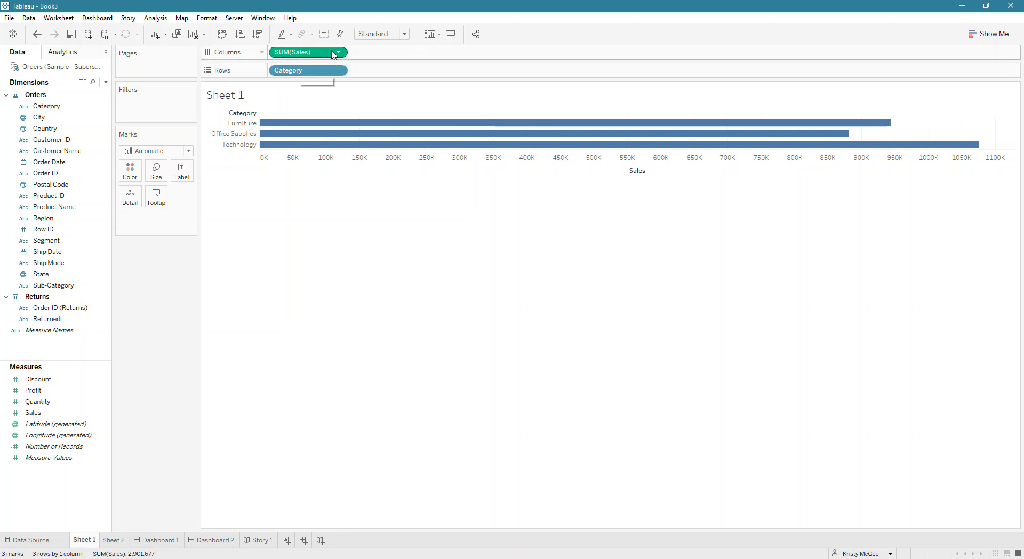
Step: Display the Show Me chart suggestions for the sales by category chart and switch to Sheet 2
{"action": "mouse_move", "coordinate": [376, 131]}
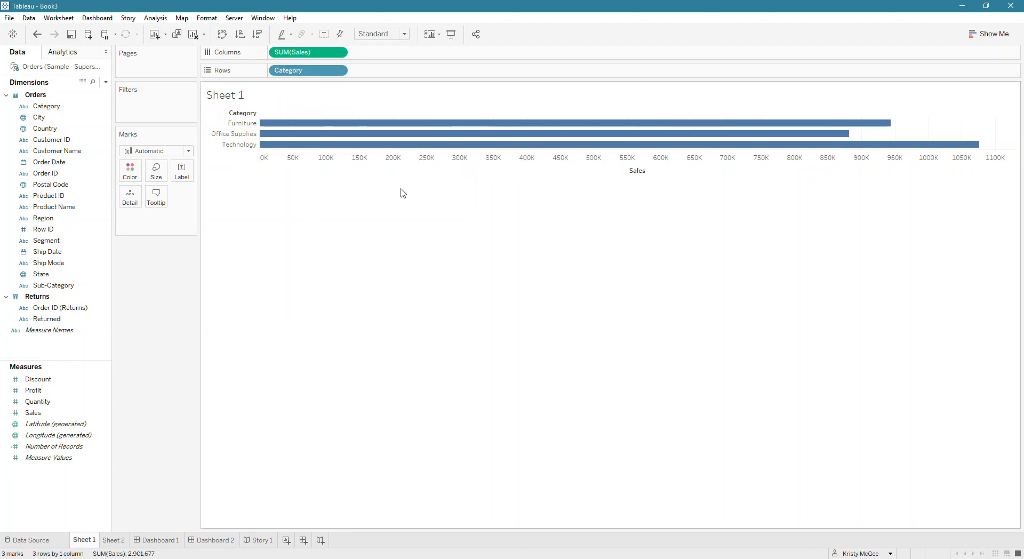
{"action": "left_click", "coordinate": [991, 34]}
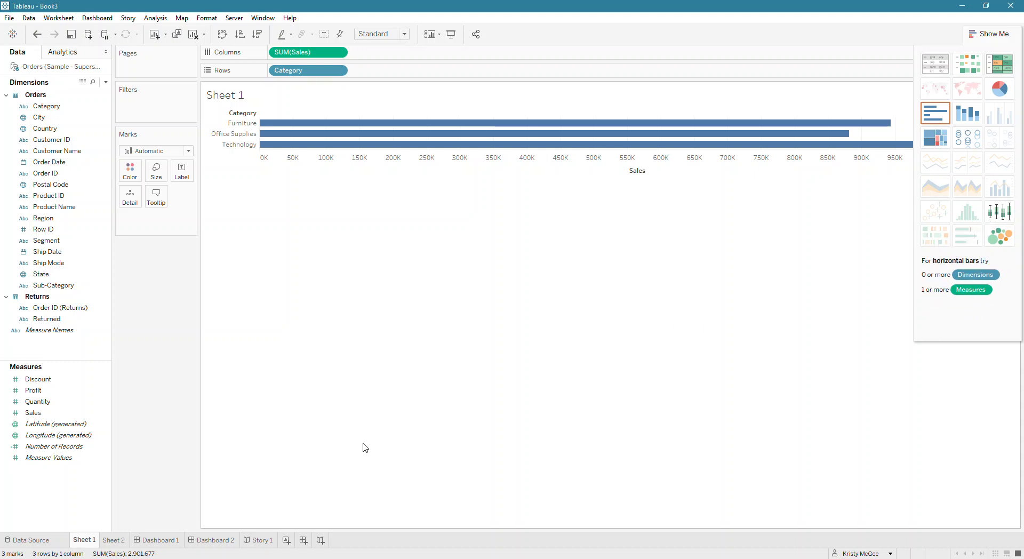
{"action": "left_click", "coordinate": [107, 544]}
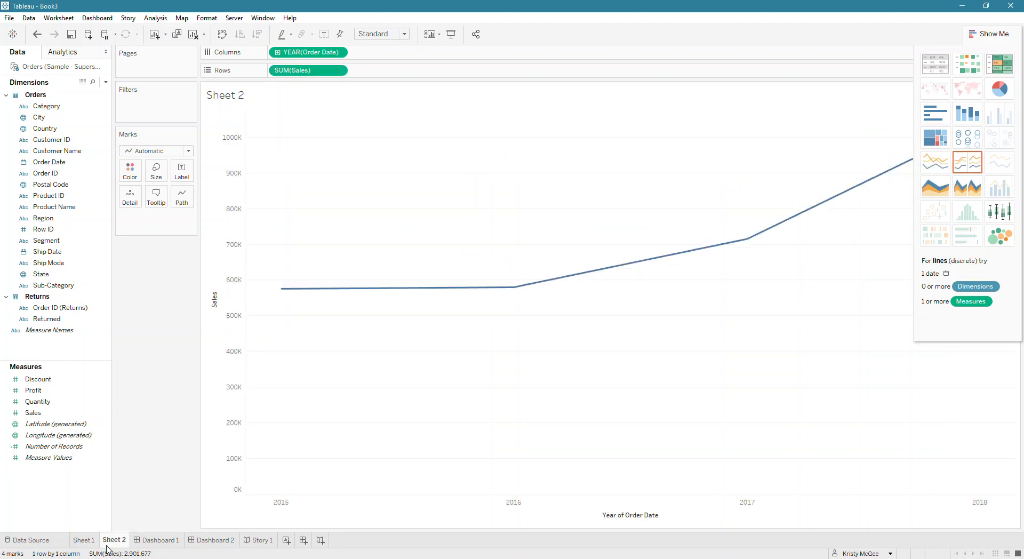
Step: Open Dashboard 1, hide the Show Me suggestions and review the dashboard's layout options
{"action": "left_click", "coordinate": [147, 543]}
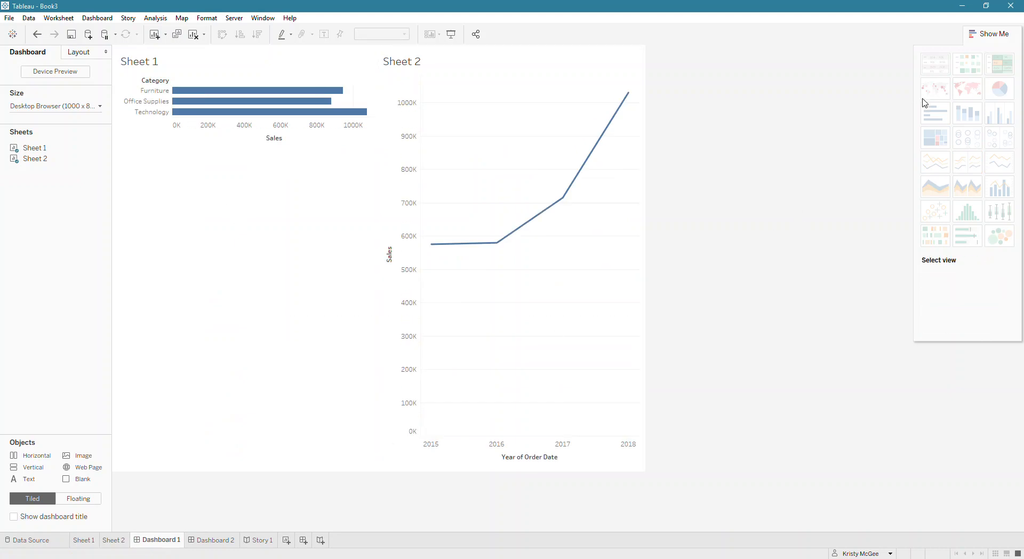
{"action": "left_click", "coordinate": [980, 35]}
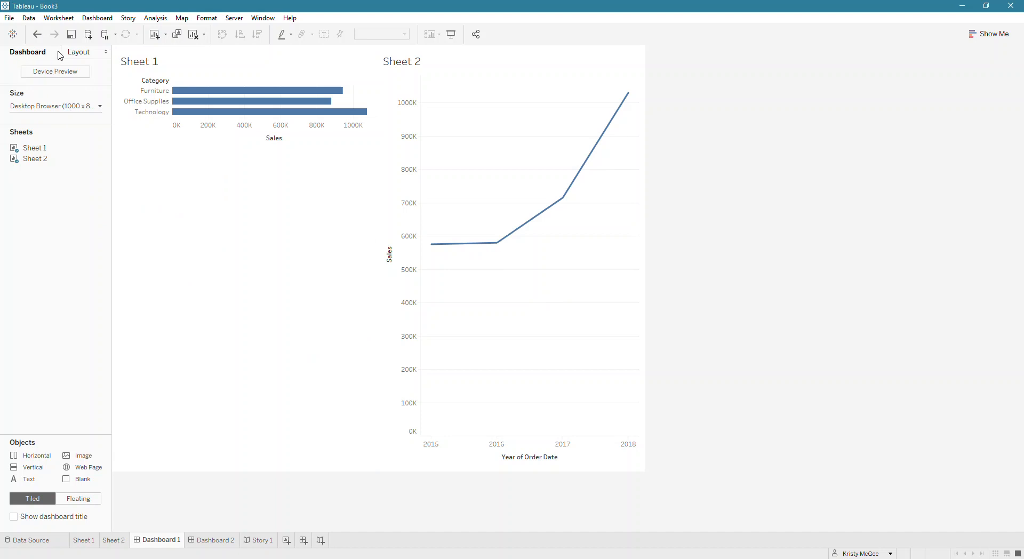
{"action": "left_click", "coordinate": [89, 57]}
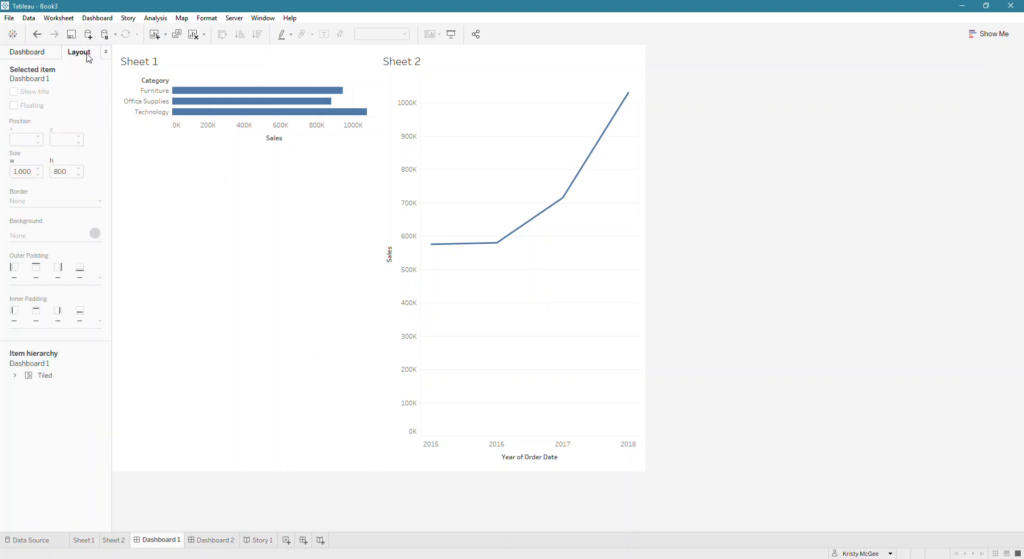
{"action": "left_click", "coordinate": [33, 53]}
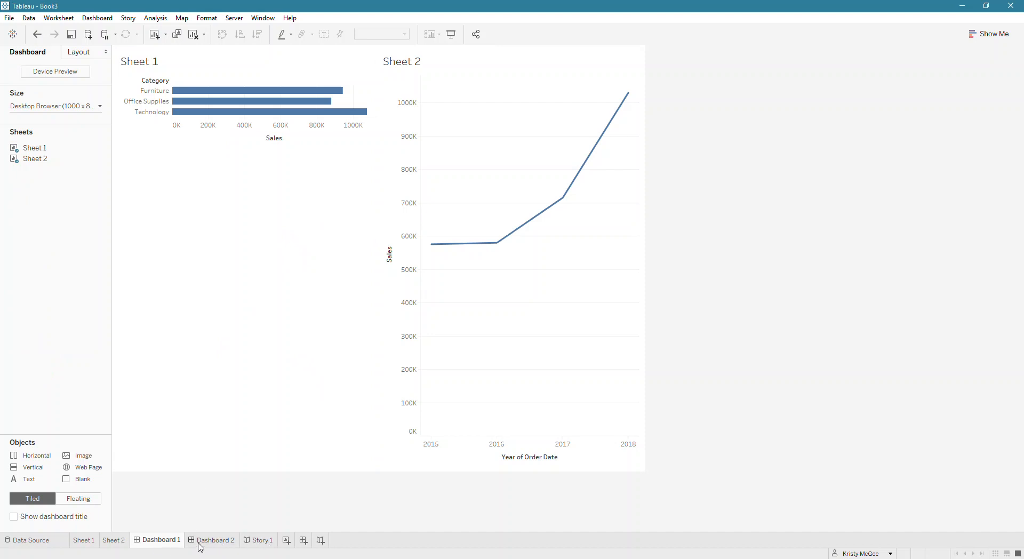
Step: Open Story 1, go through both of its story points and review the navigator style options
{"action": "left_click", "coordinate": [266, 543]}
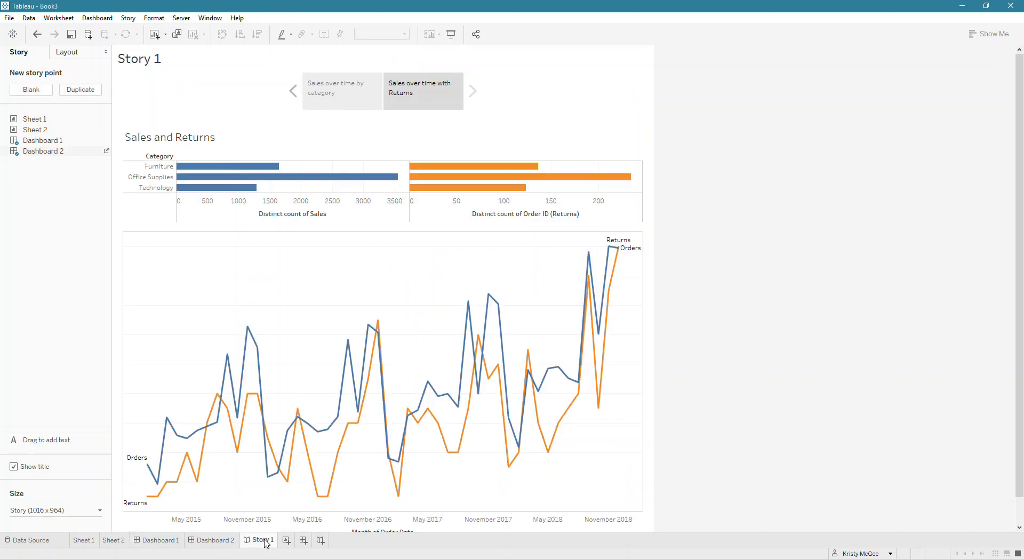
{"action": "mouse_move", "coordinate": [285, 483]}
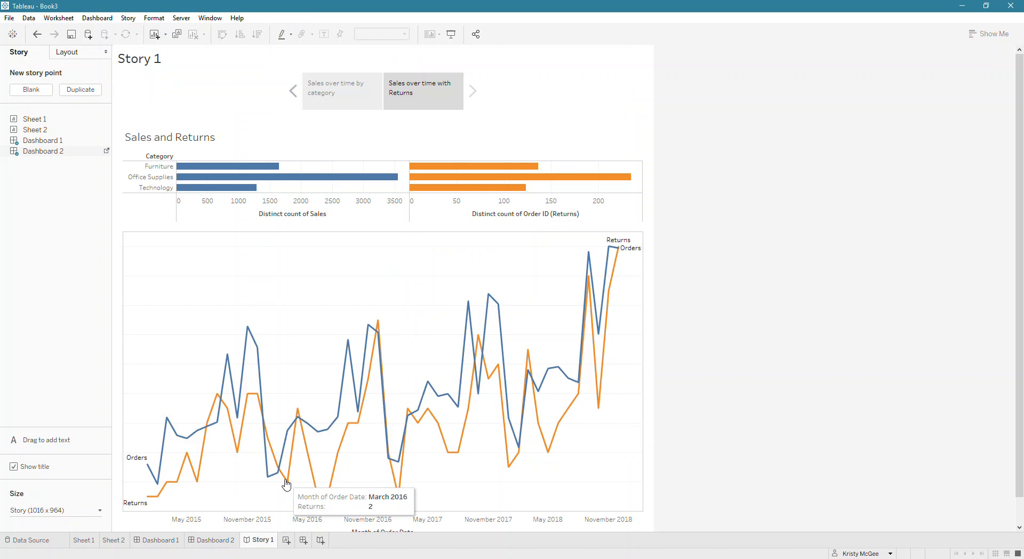
{"action": "left_click", "coordinate": [291, 94]}
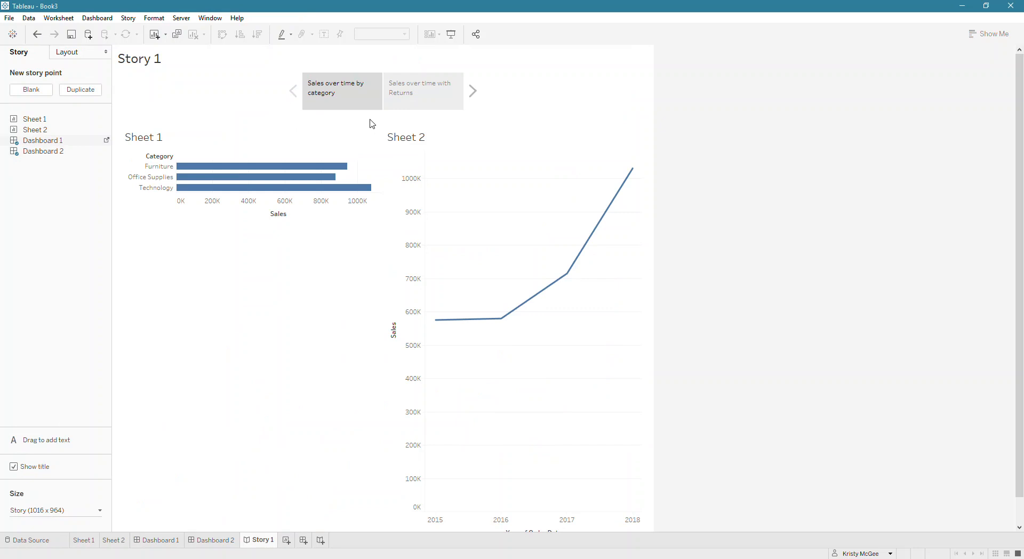
{"action": "left_click", "coordinate": [473, 92]}
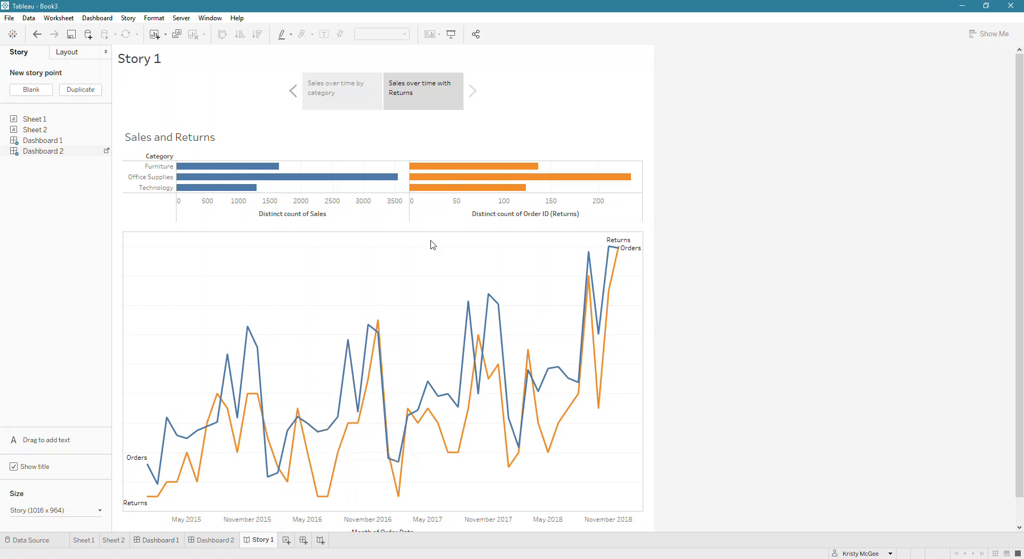
{"action": "left_click", "coordinate": [78, 53]}
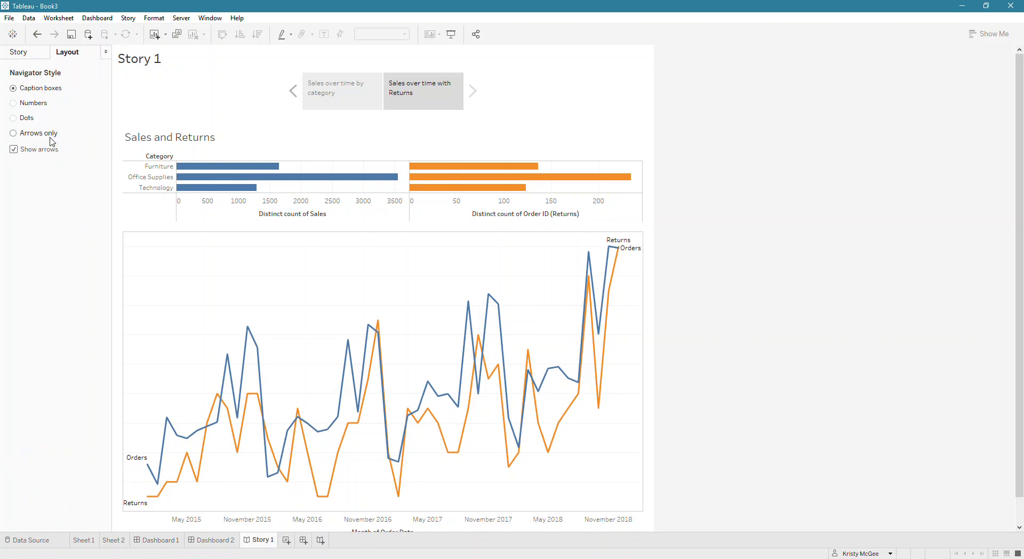
{"action": "left_click", "coordinate": [30, 55]}
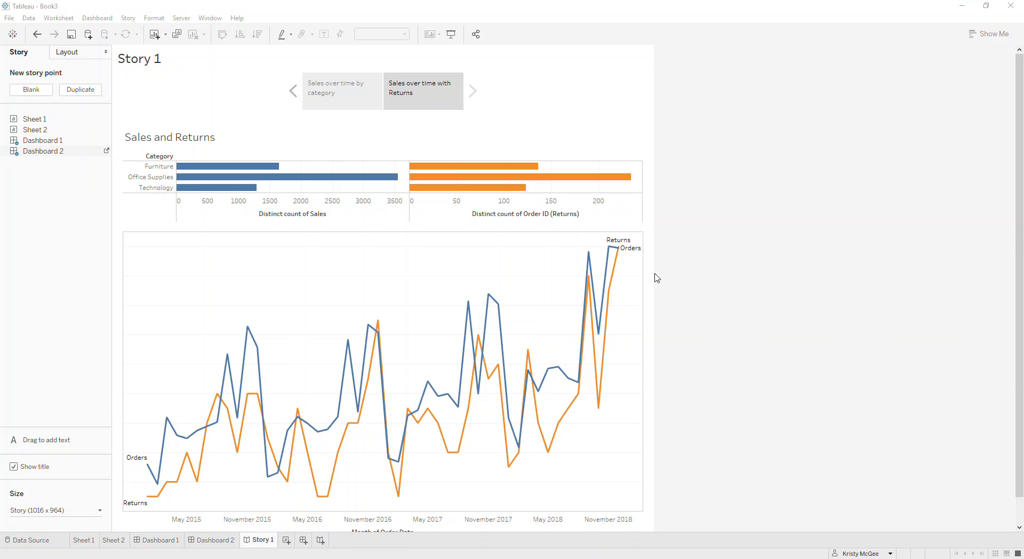
Step: View the start page with its data connections and sample workbooks, and return to Story 1
{"action": "left_click", "coordinate": [13, 36]}
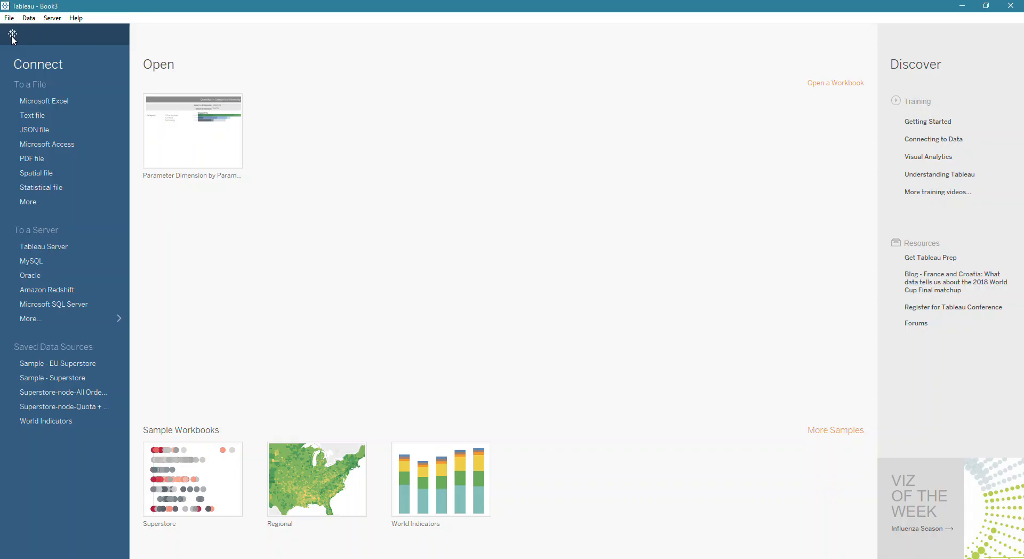
{"action": "left_click", "coordinate": [12, 35]}
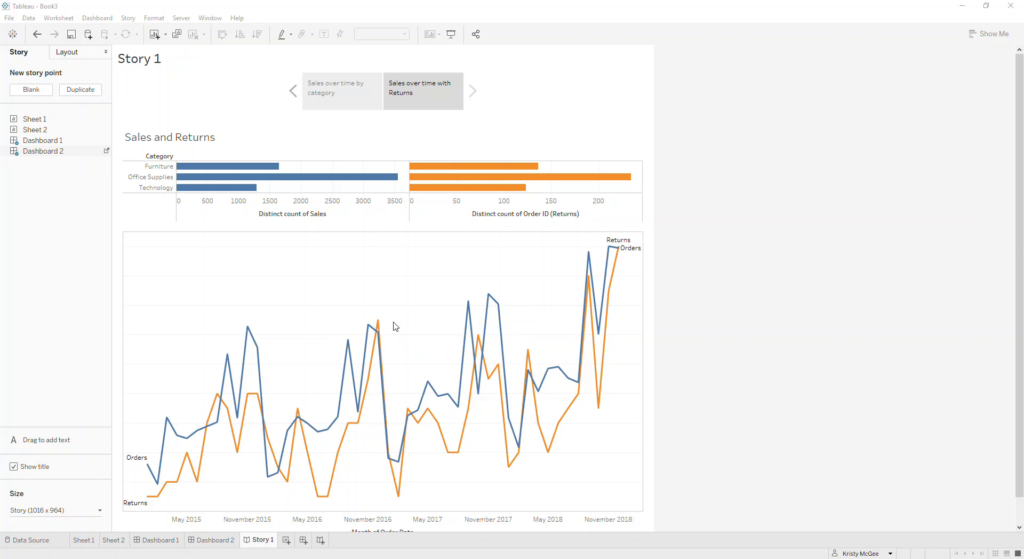
{"action": "left_click", "coordinate": [395, 261]}
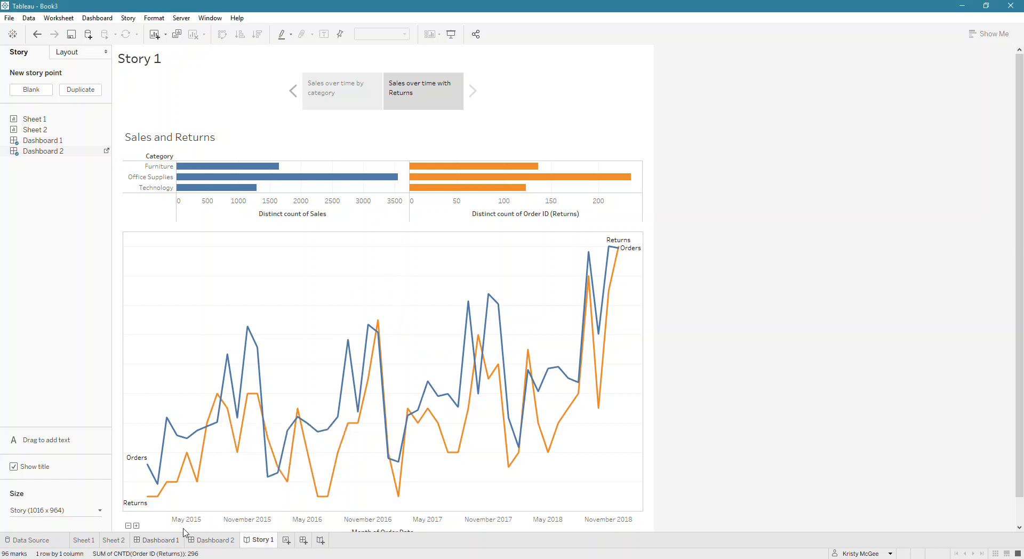
Step: View Sheet 2, try clearing the contents of Dashboard 1, and undo the clearing
{"action": "left_click", "coordinate": [113, 540]}
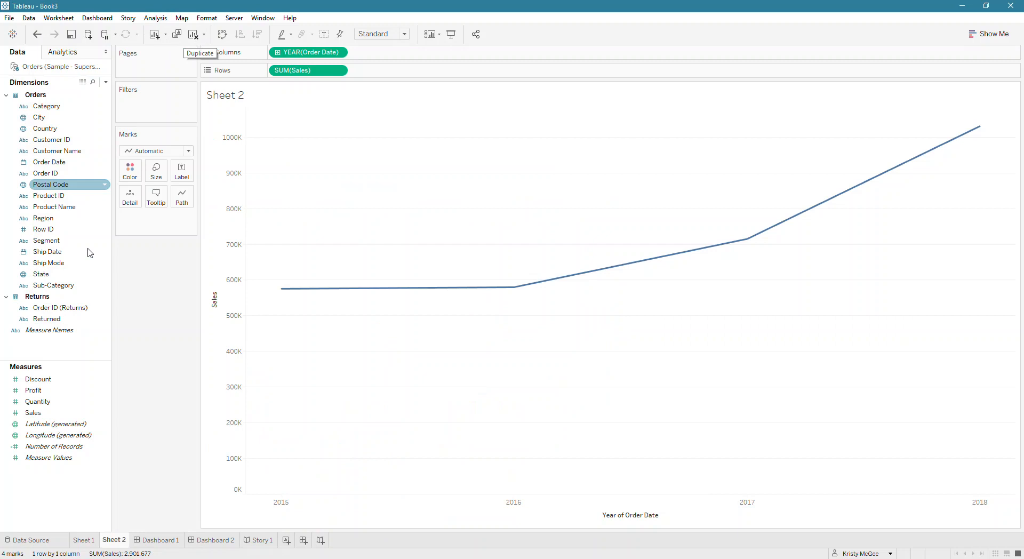
{"action": "left_click", "coordinate": [154, 541]}
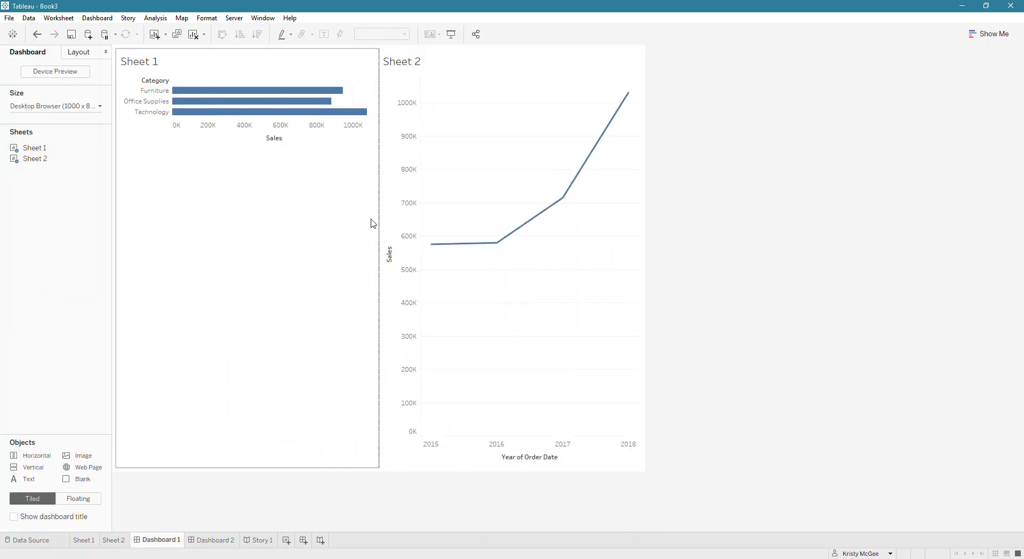
{"action": "left_click", "coordinate": [312, 219]}
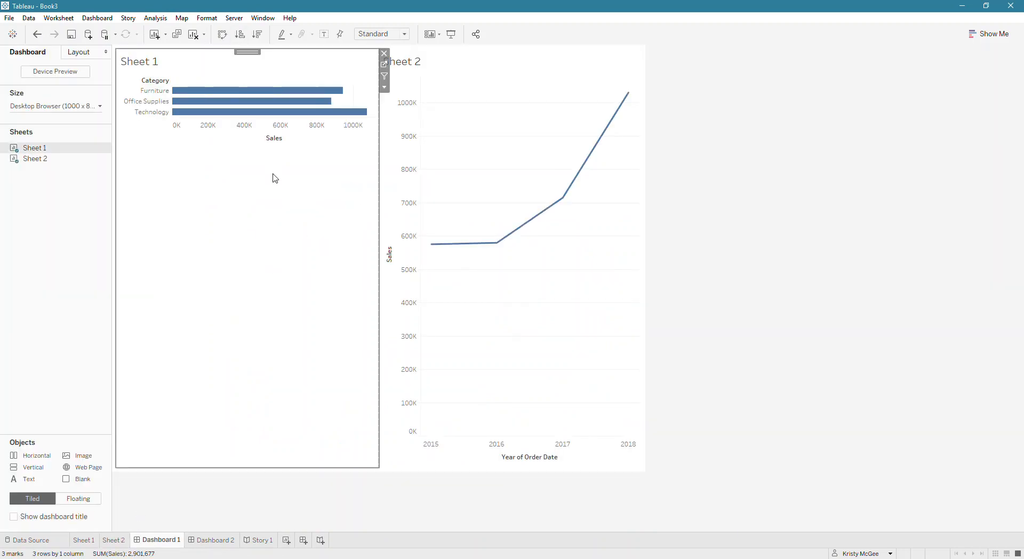
{"action": "left_click", "coordinate": [193, 35]}
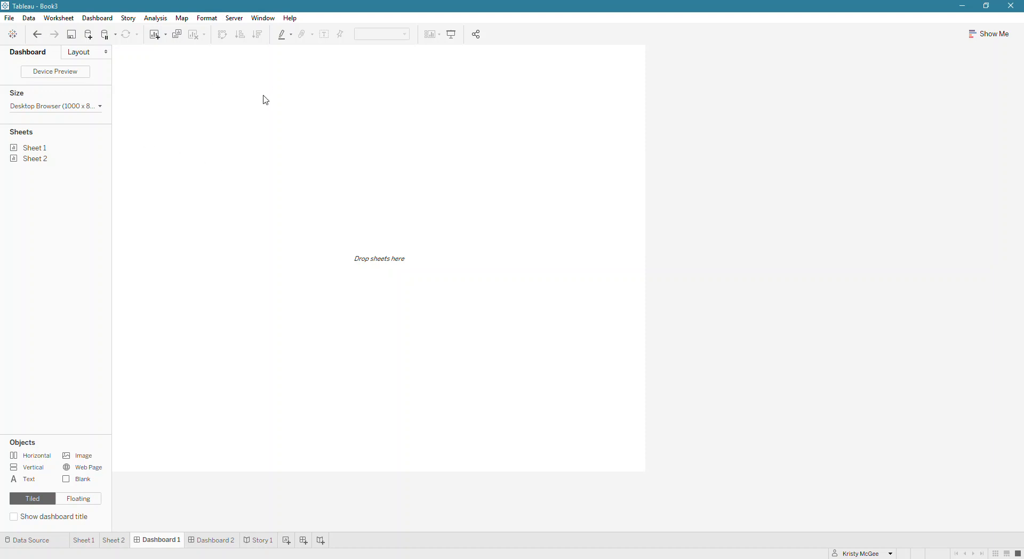
{"action": "left_click", "coordinate": [36, 34]}
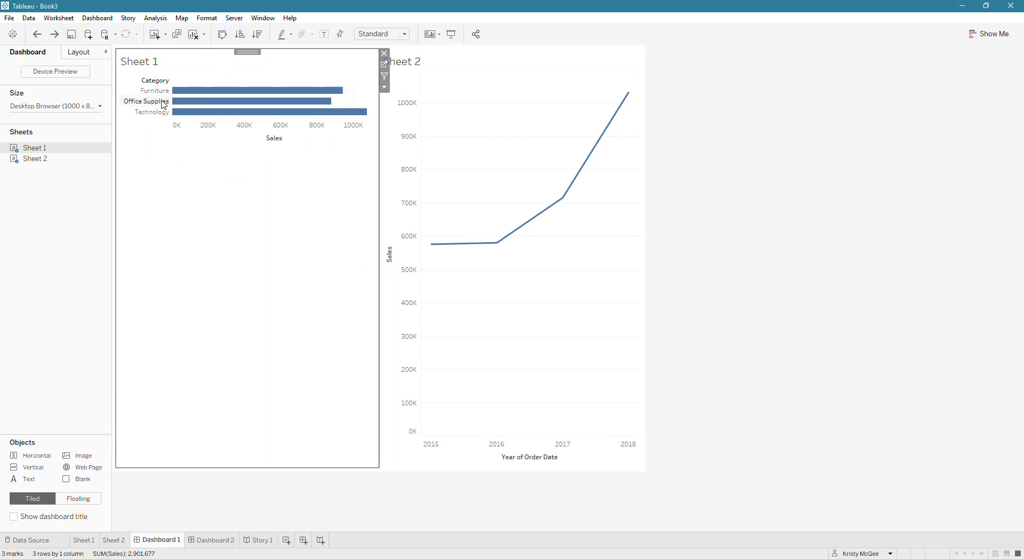
Step: Swap the Sheet 1 chart's rows and columns back and forth, and try ascending and descending sorts of Category by Sales
{"action": "left_click", "coordinate": [220, 35]}
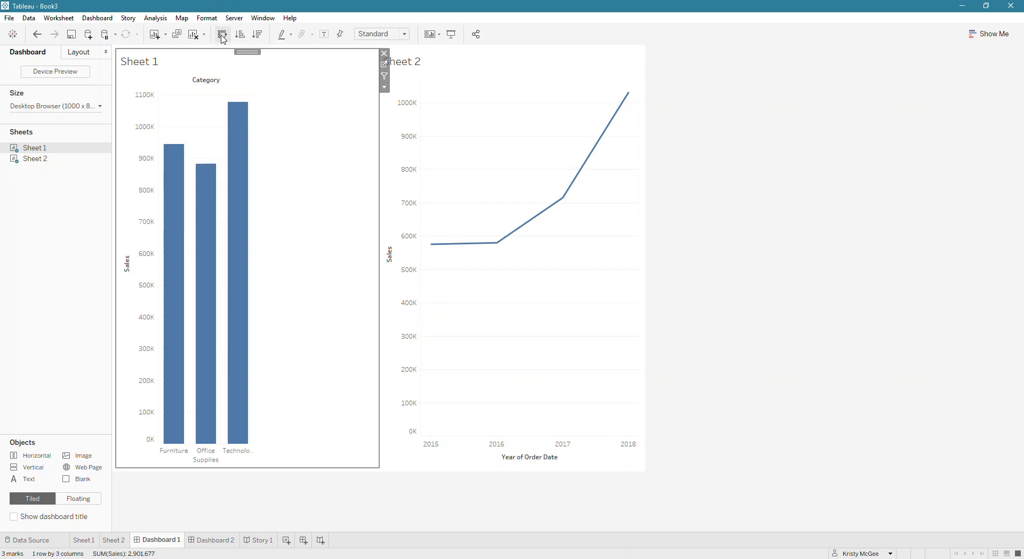
{"action": "left_click", "coordinate": [223, 37]}
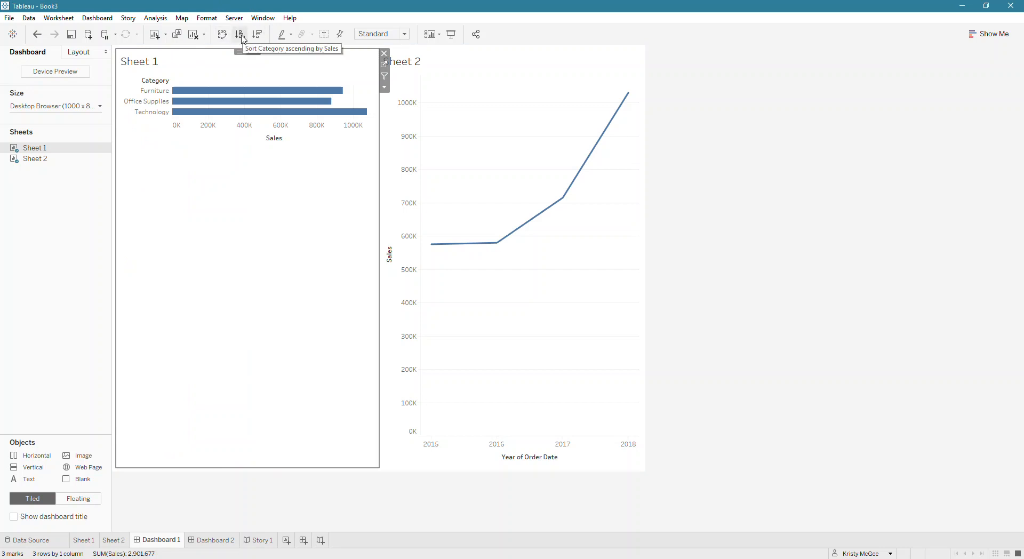
{"action": "left_click", "coordinate": [240, 35]}
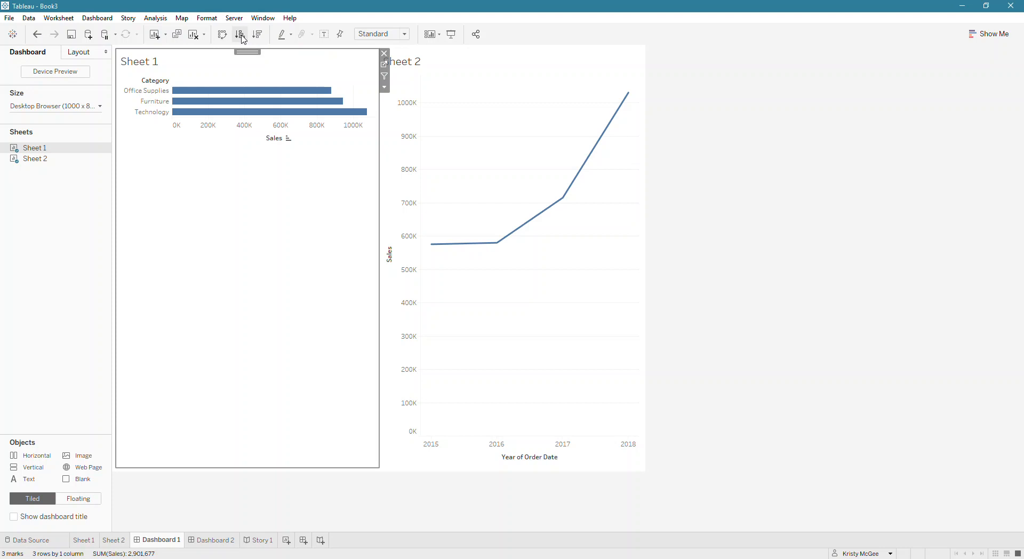
{"action": "left_click", "coordinate": [258, 37]}
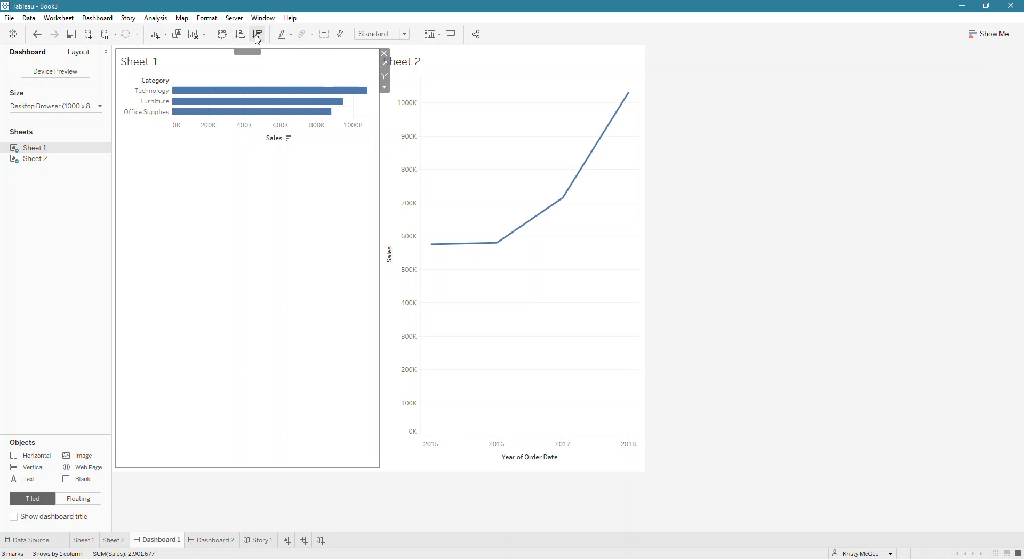
{"action": "left_click", "coordinate": [240, 35]}
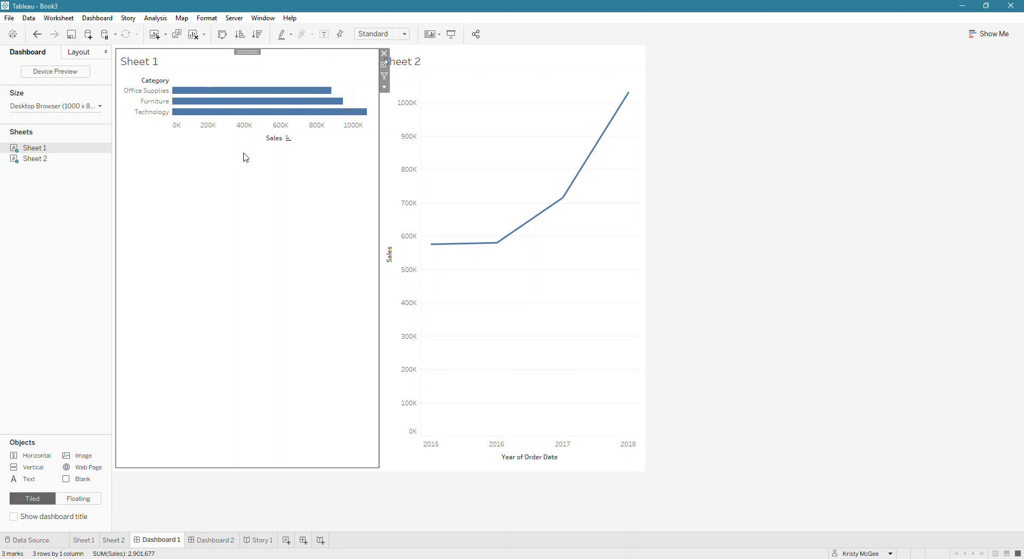
Step: Try sorting the Sheet 1 bars from the Sales axis and the Category header, ending with descending Sales
{"action": "left_click", "coordinate": [289, 139]}
{"action": "left_click", "coordinate": [288, 139]}
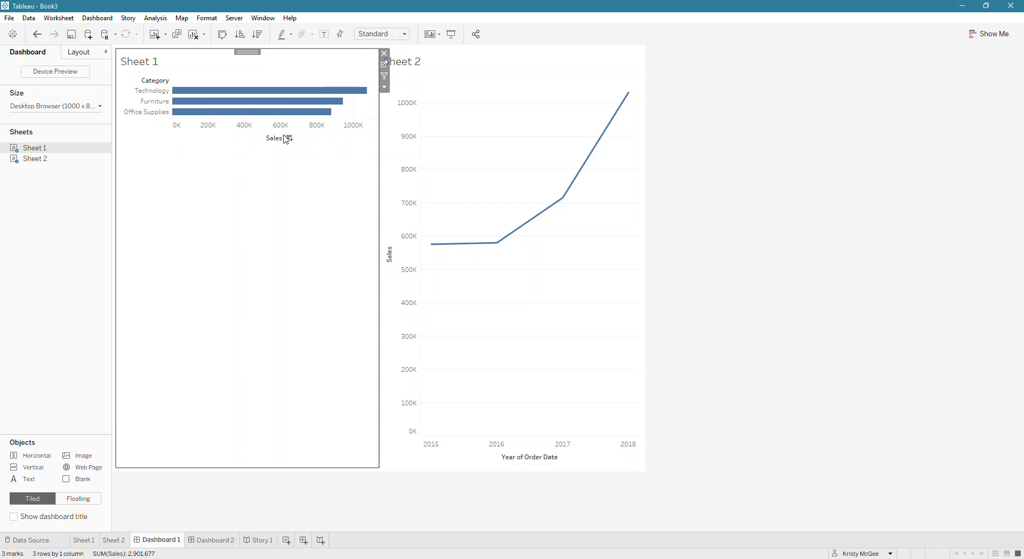
{"action": "mouse_move", "coordinate": [167, 87]}
{"action": "left_click", "coordinate": [166, 82]}
{"action": "left_click", "coordinate": [166, 81]}
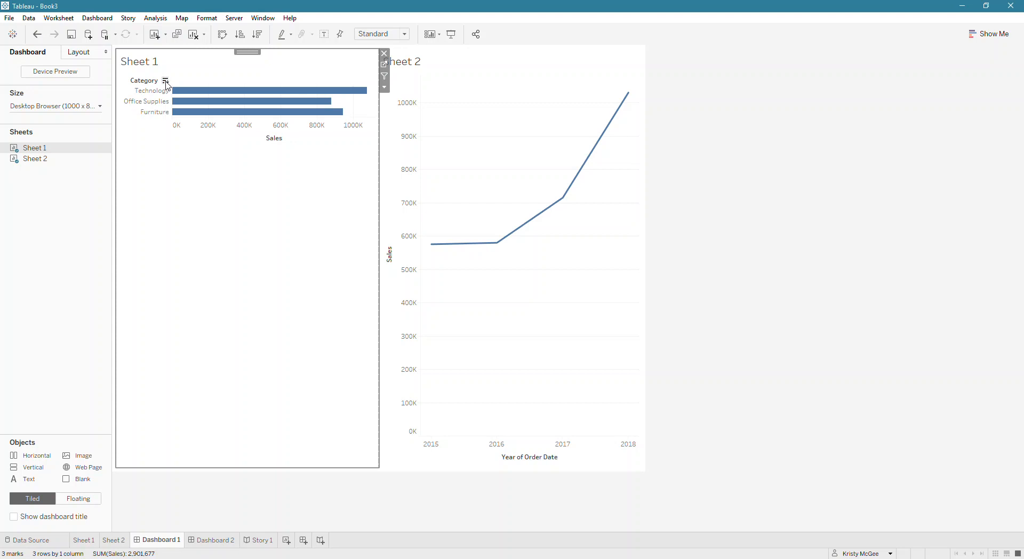
{"action": "left_click", "coordinate": [165, 81]}
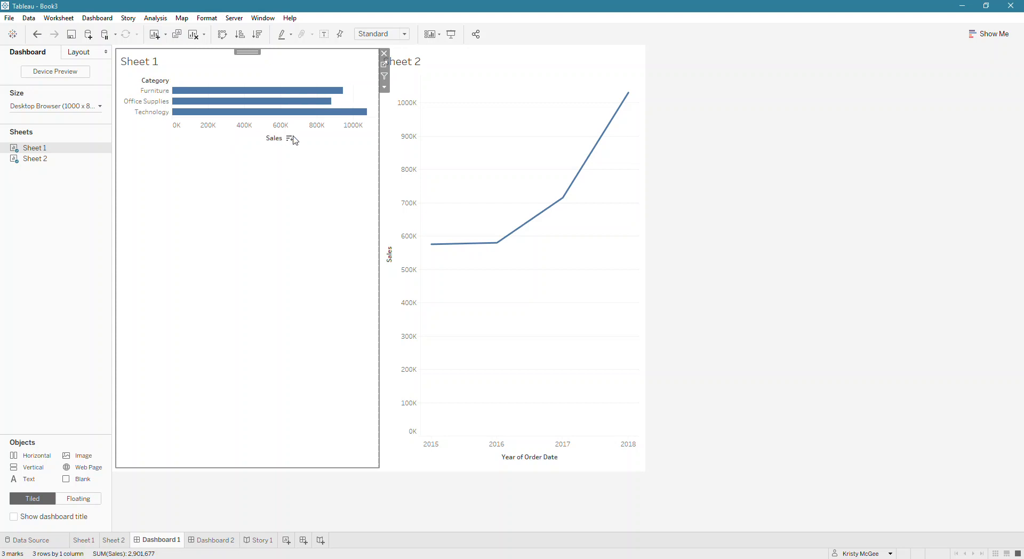
{"action": "left_click", "coordinate": [288, 140]}
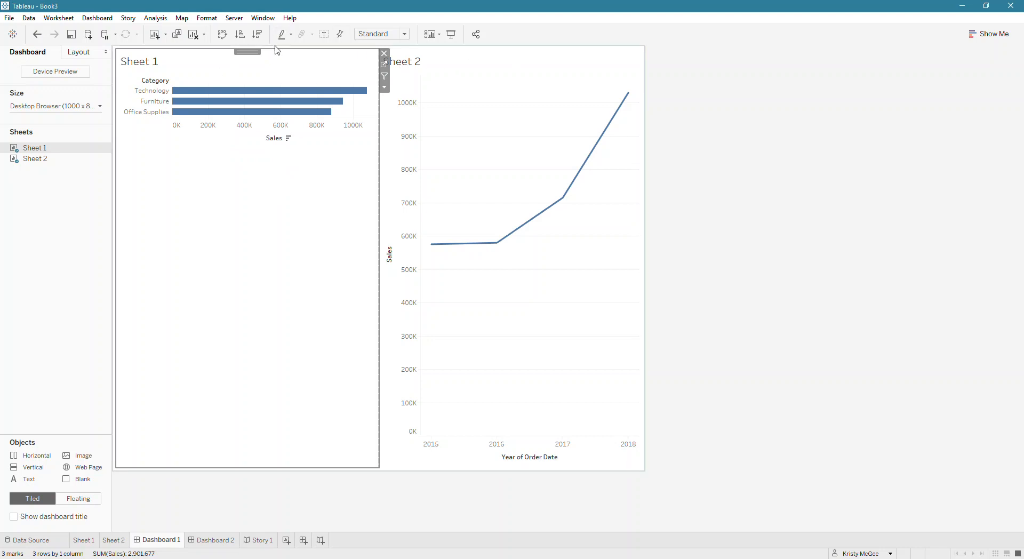
Step: Turn on highlighting by Category for the dashboard and highlight Technology in the Sheet 1 chart
{"action": "left_click", "coordinate": [290, 36]}
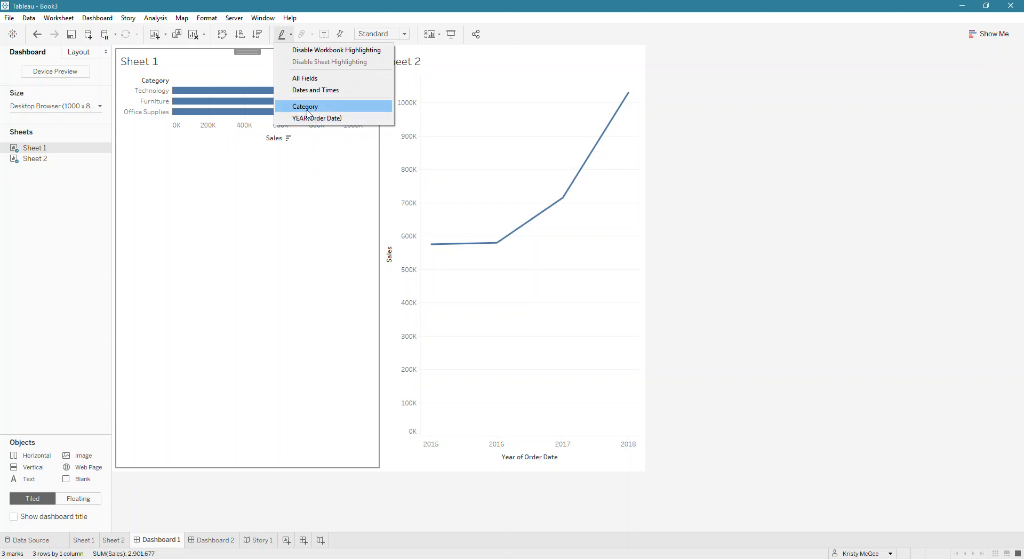
{"action": "left_click", "coordinate": [323, 106]}
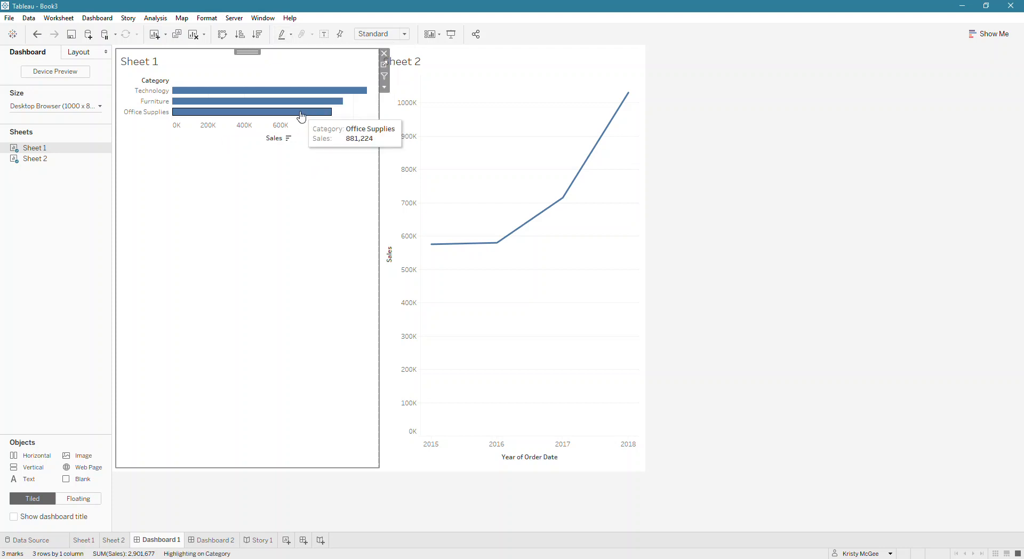
{"action": "left_click", "coordinate": [159, 91]}
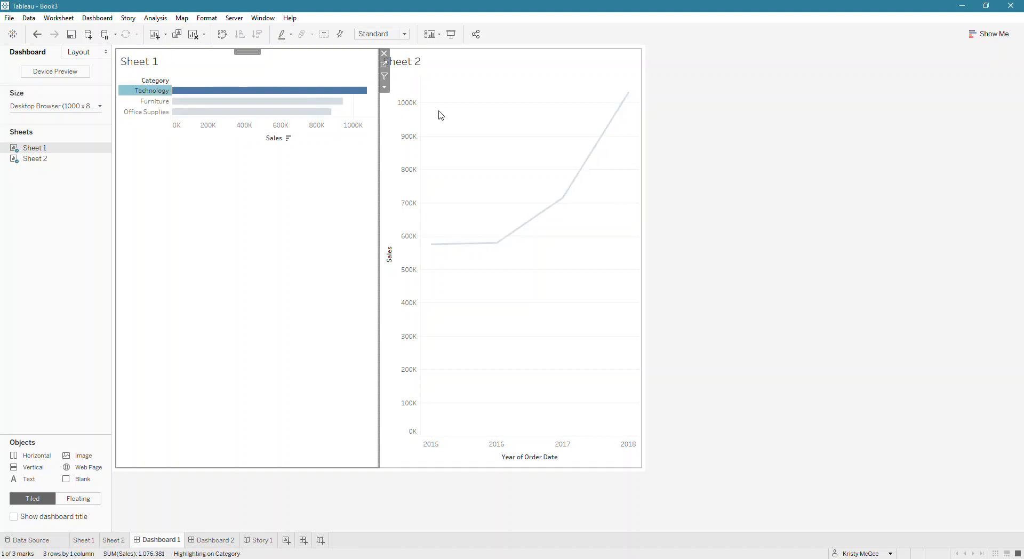
Step: Go to Sheet 2 from the dashboard and color its sales line by Category
{"action": "left_click", "coordinate": [533, 112]}
{"action": "left_click", "coordinate": [646, 64]}
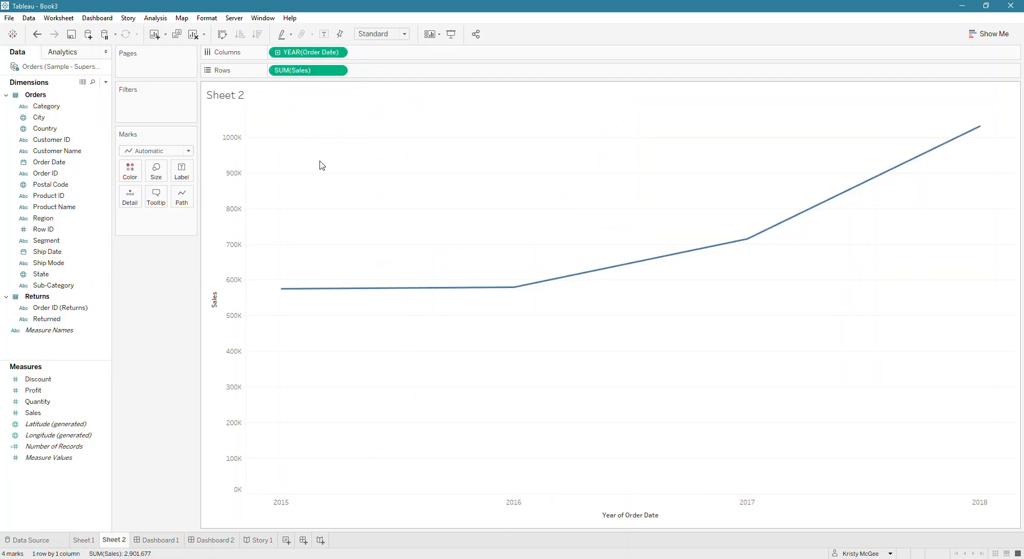
{"action": "left_click_drag", "start_coordinate": [48, 106], "coordinate": [131, 170]}
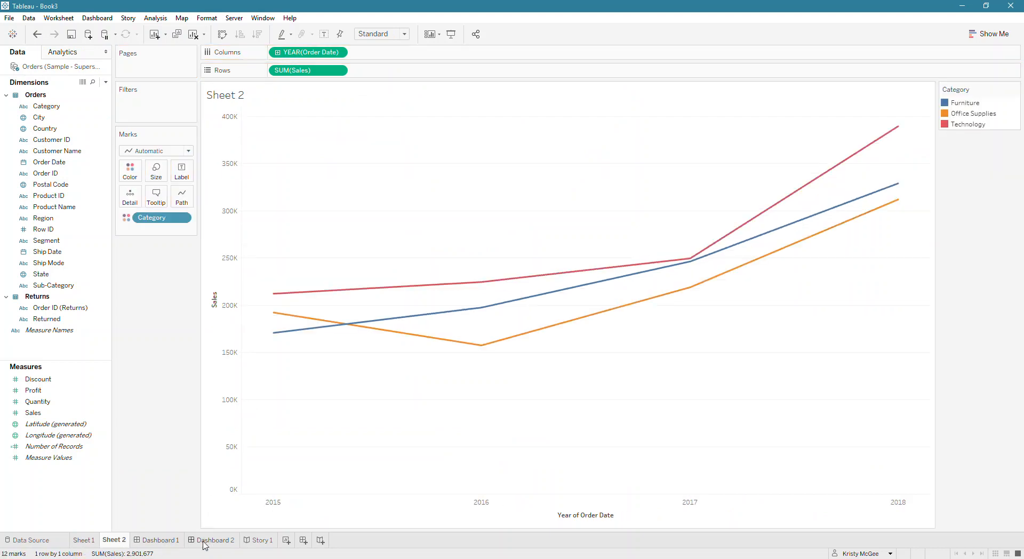
Step: Highlight the categories in turn on Dashboard 1, ending with Office Supplies, and show mark labels on the Sheet 1 bars
{"action": "left_click", "coordinate": [157, 540]}
{"action": "left_click", "coordinate": [158, 89]}
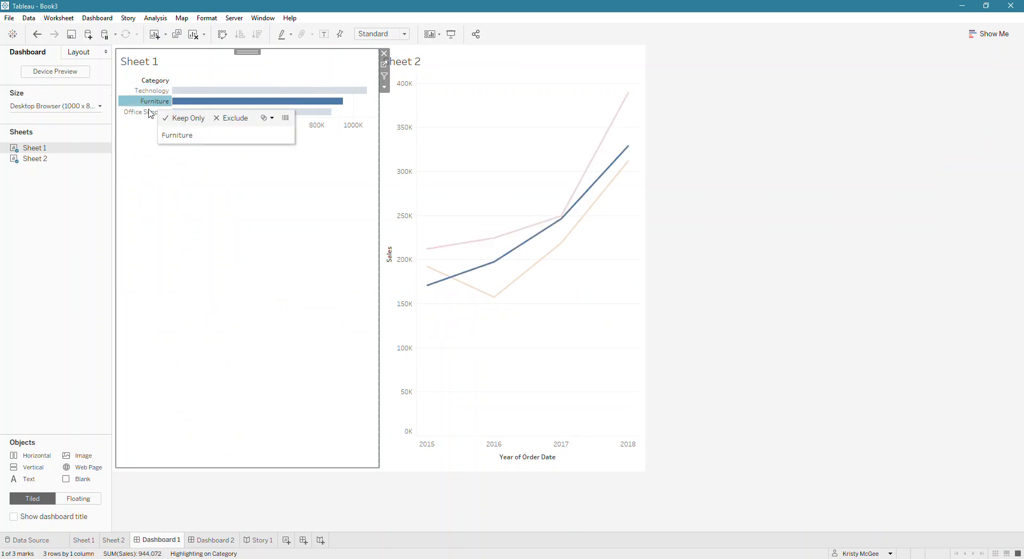
{"action": "left_click", "coordinate": [148, 112]}
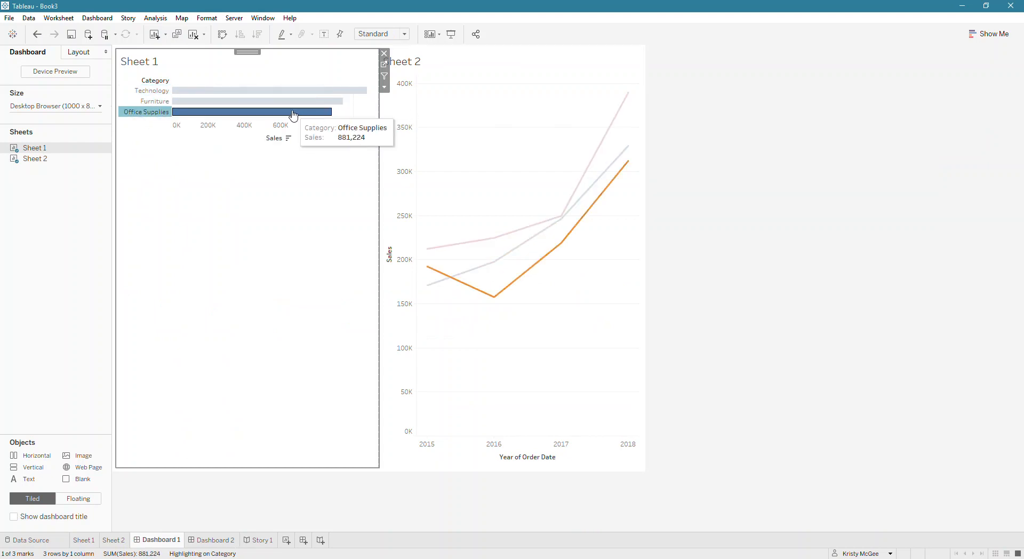
{"action": "left_click", "coordinate": [324, 37]}
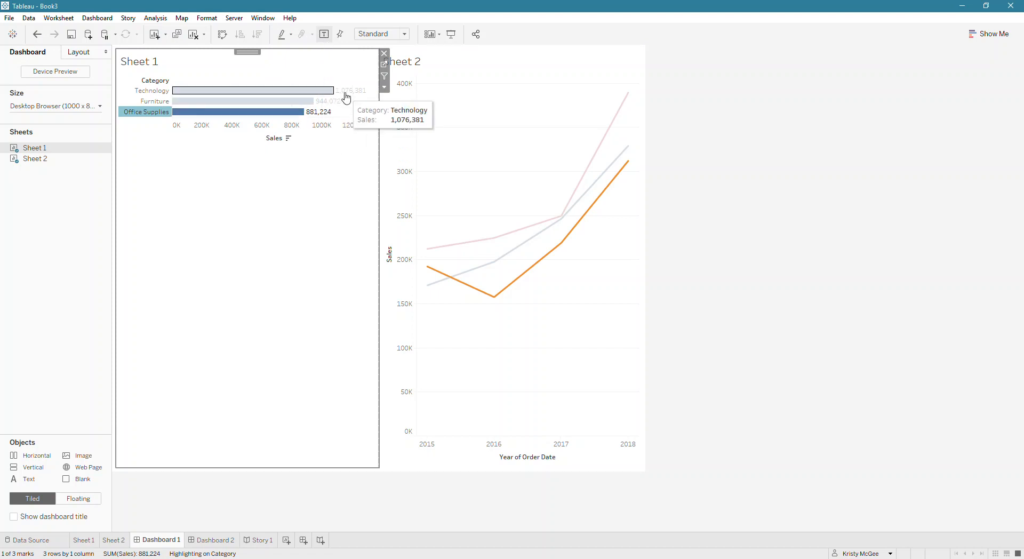
Step: Hide the mark labels on the Sheet 1 bars, and try fixing the Sales axis before clearing its axis range
{"action": "left_click", "coordinate": [324, 35]}
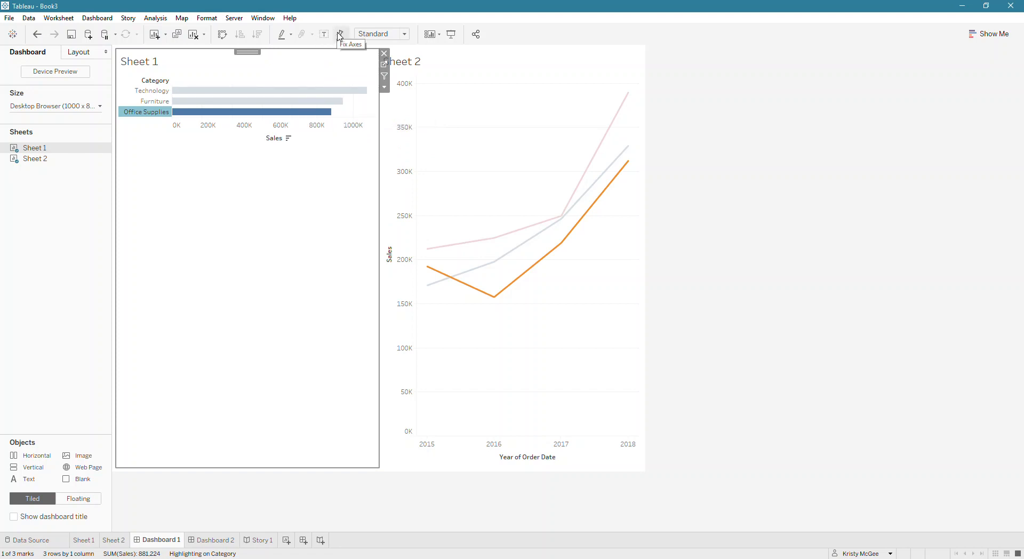
{"action": "left_click", "coordinate": [340, 36]}
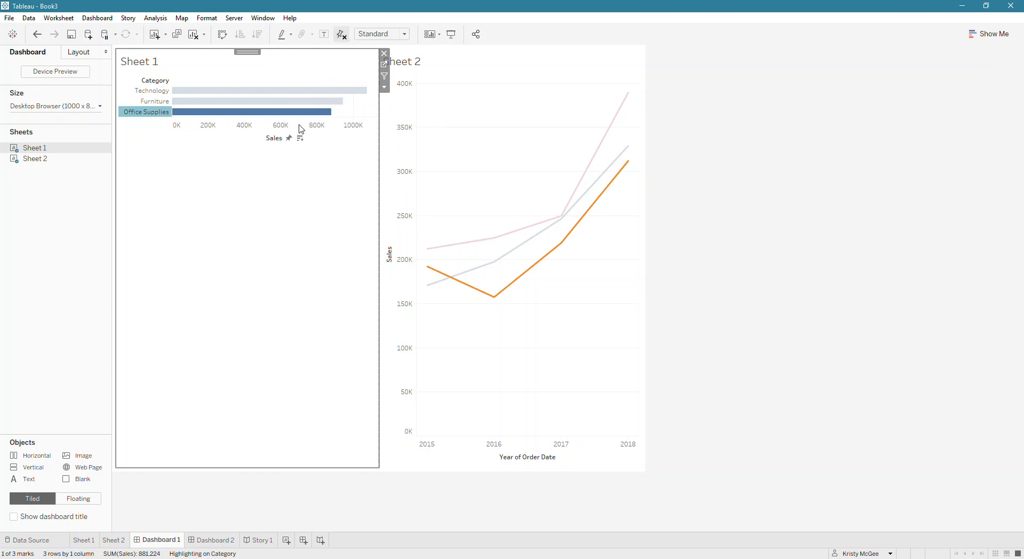
{"action": "right_click", "coordinate": [298, 134]}
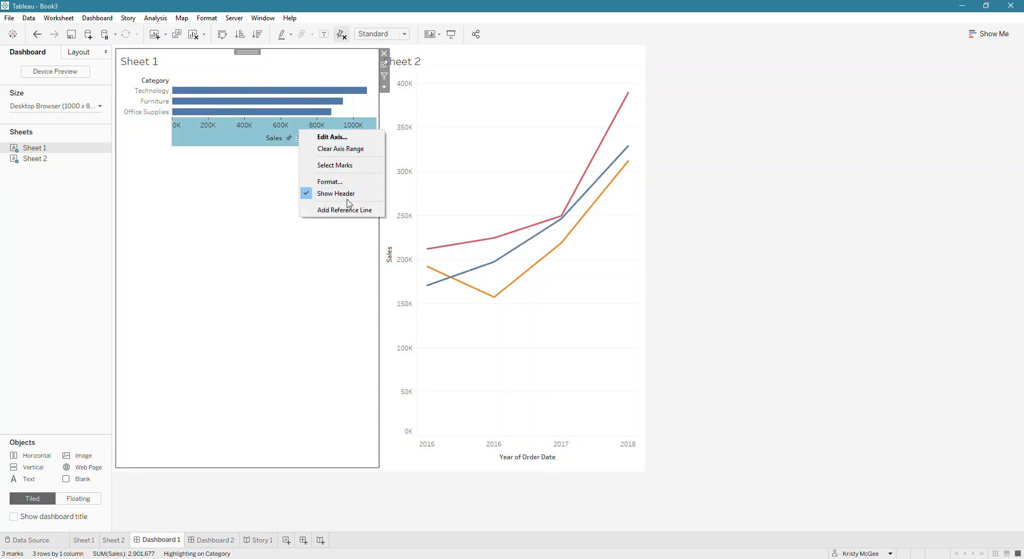
{"action": "left_click", "coordinate": [341, 149]}
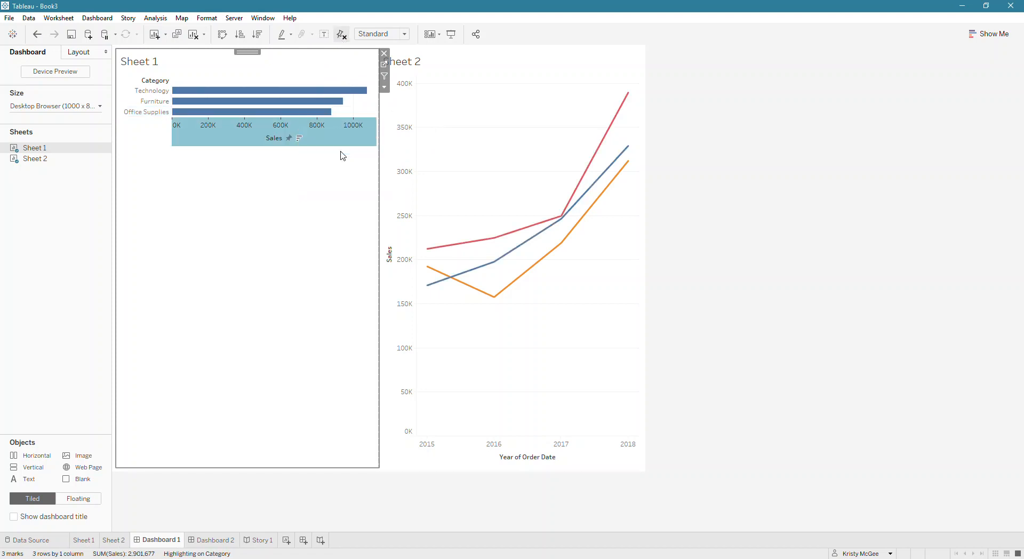
{"action": "mouse_move", "coordinate": [250, 140]}
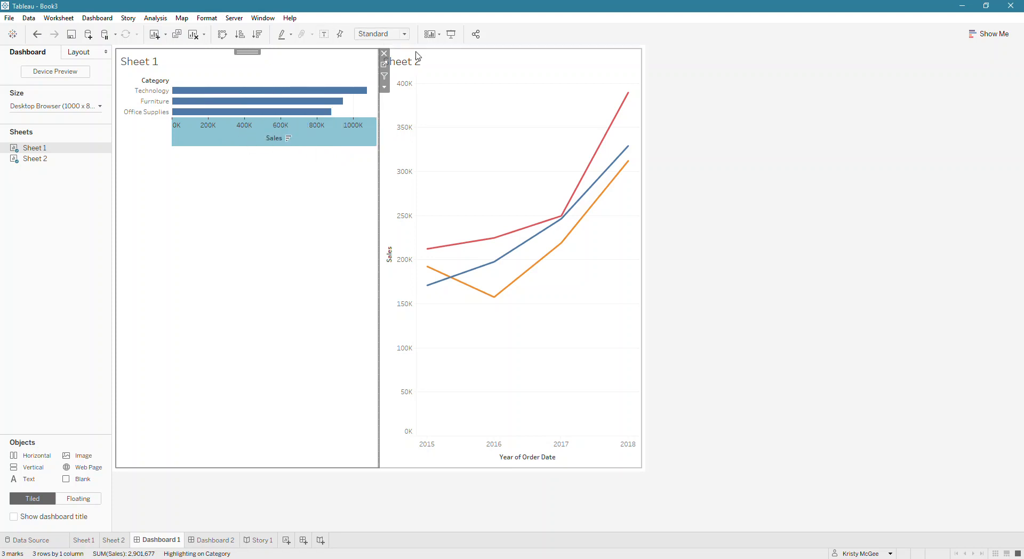
Step: Try the Entire View and Fit Width options on the Sheet 1 chart, ending with Standard
{"action": "left_click", "coordinate": [395, 34]}
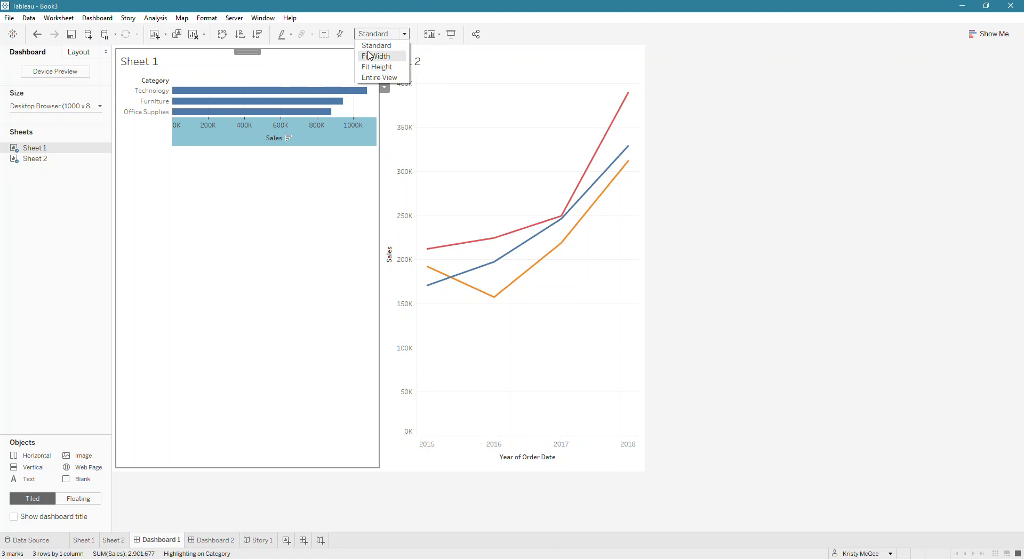
{"action": "left_click", "coordinate": [375, 78]}
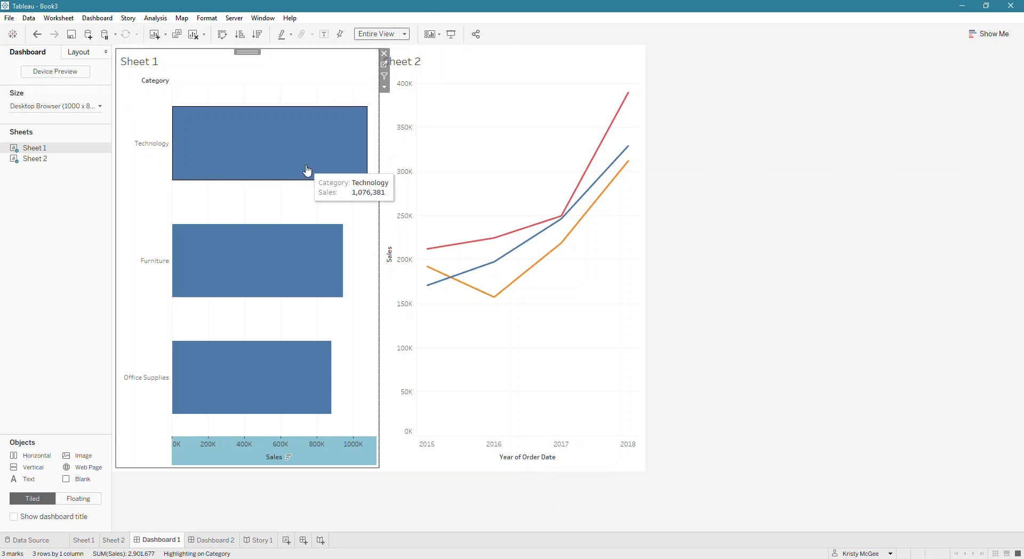
{"action": "left_click", "coordinate": [381, 35]}
{"action": "left_click", "coordinate": [384, 56]}
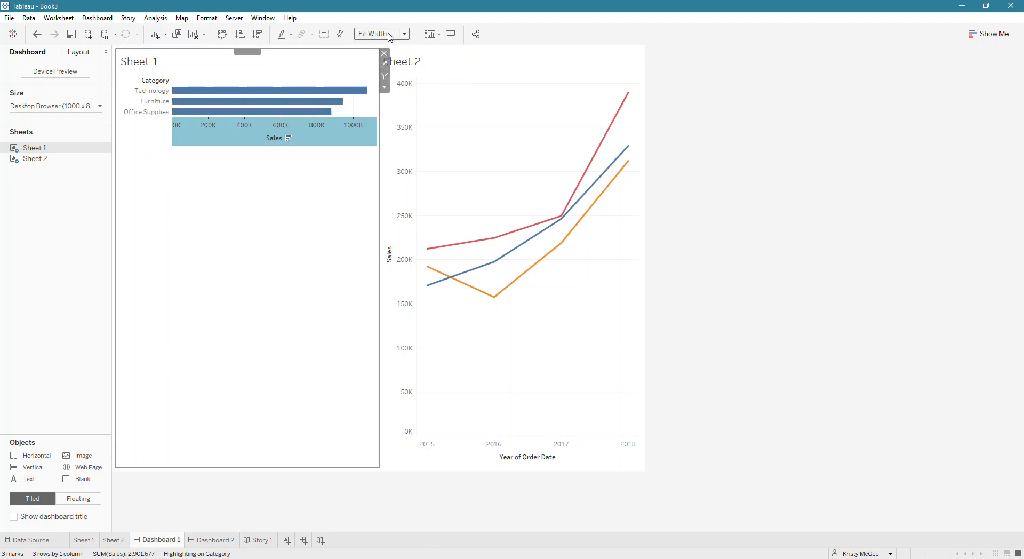
{"action": "left_click", "coordinate": [391, 36]}
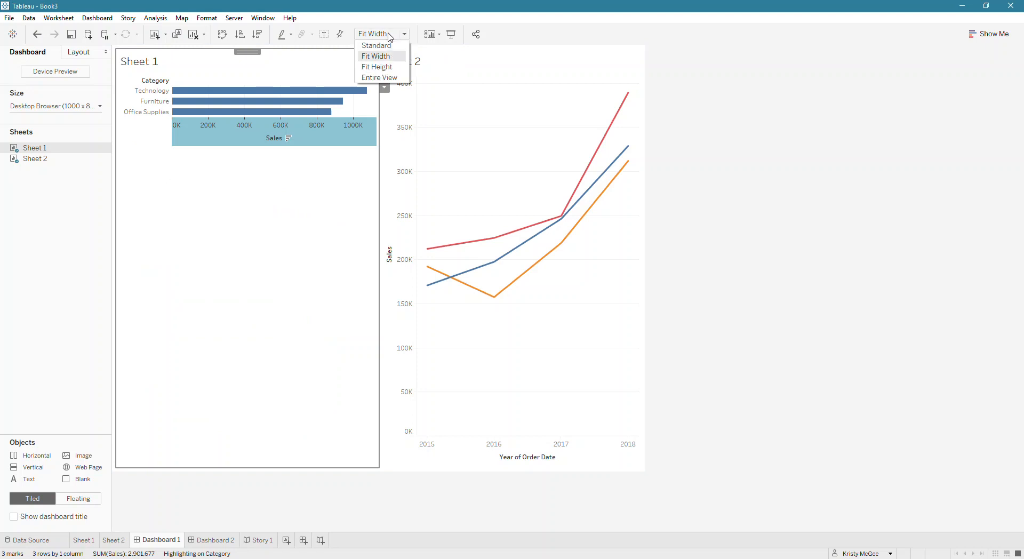
{"action": "left_click", "coordinate": [387, 46]}
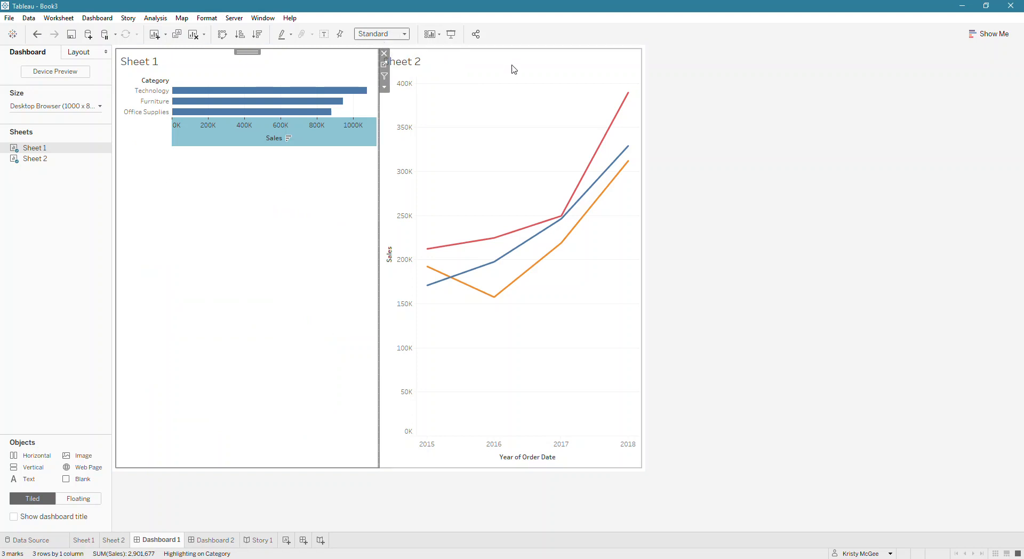
Step: Hide the titles of Sheet 1 and Sheet 2 on Dashboard 1 and preview the dashboard in presentation mode
{"action": "left_click", "coordinate": [433, 36]}
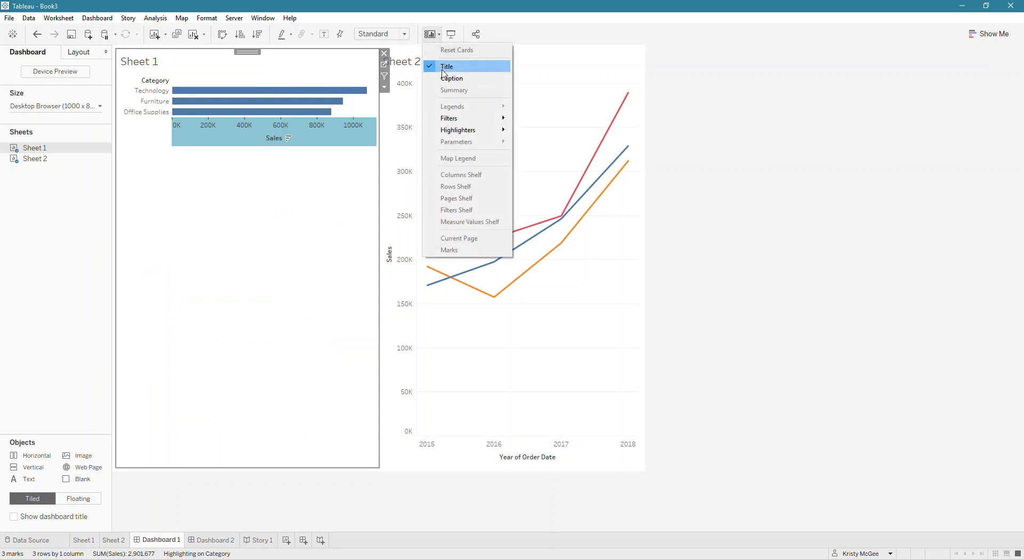
{"action": "left_click", "coordinate": [443, 68]}
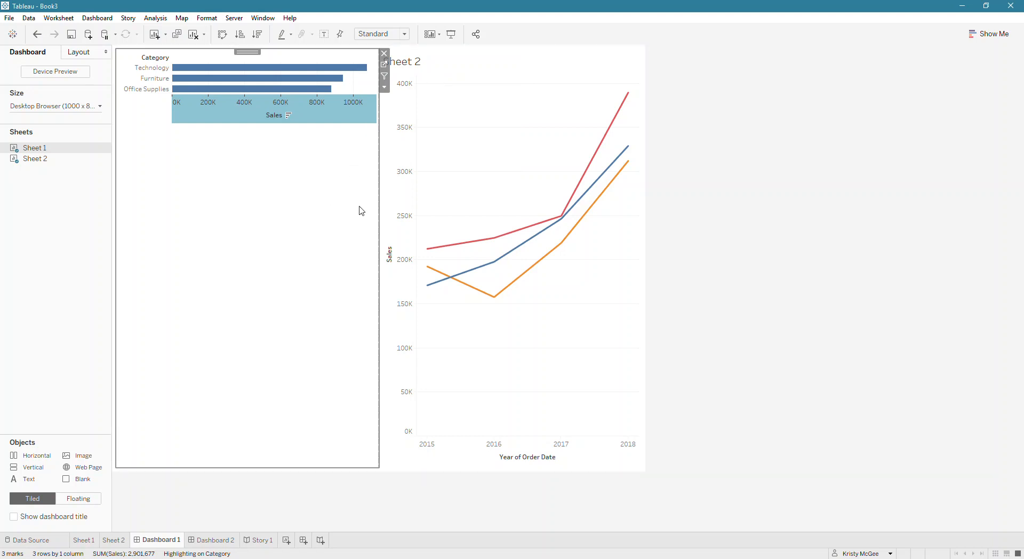
{"action": "left_click", "coordinate": [782, 167]}
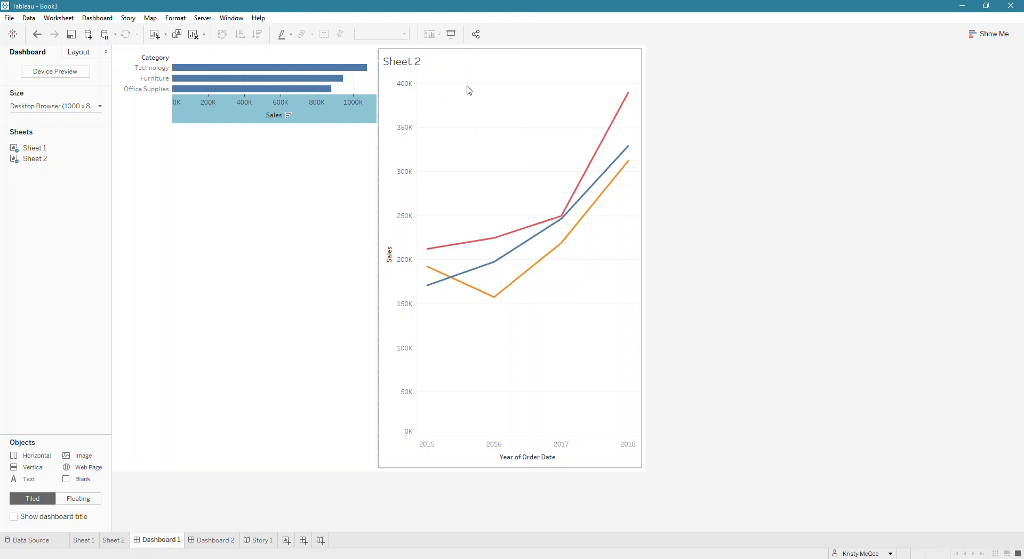
{"action": "left_click", "coordinate": [449, 102]}
{"action": "left_click", "coordinate": [440, 36]}
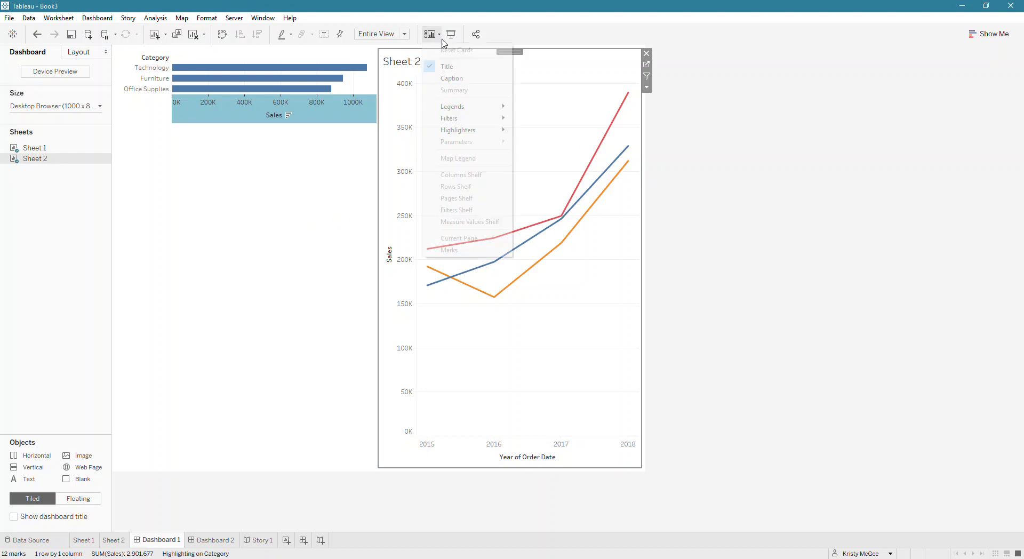
{"action": "left_click", "coordinate": [449, 67]}
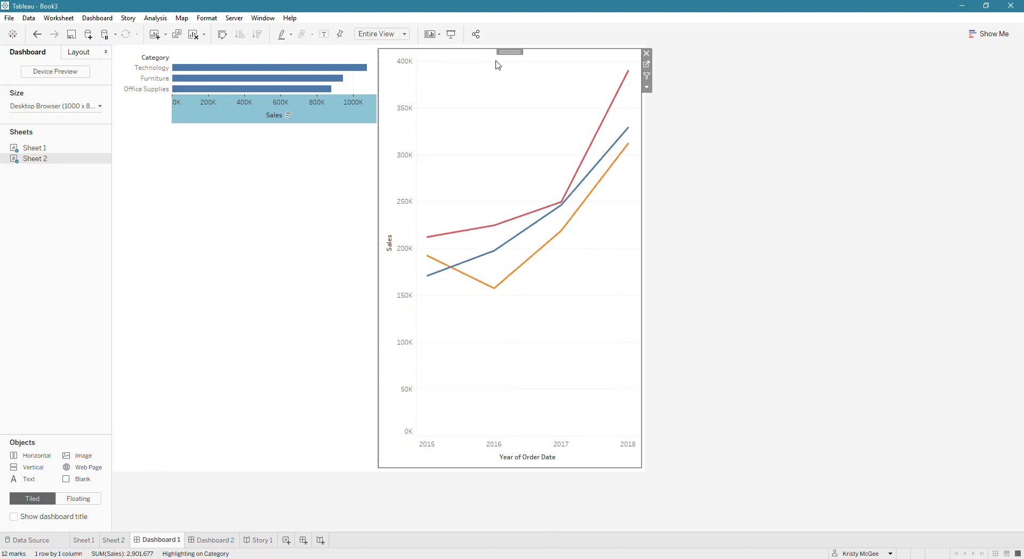
{"action": "left_click", "coordinate": [455, 36]}
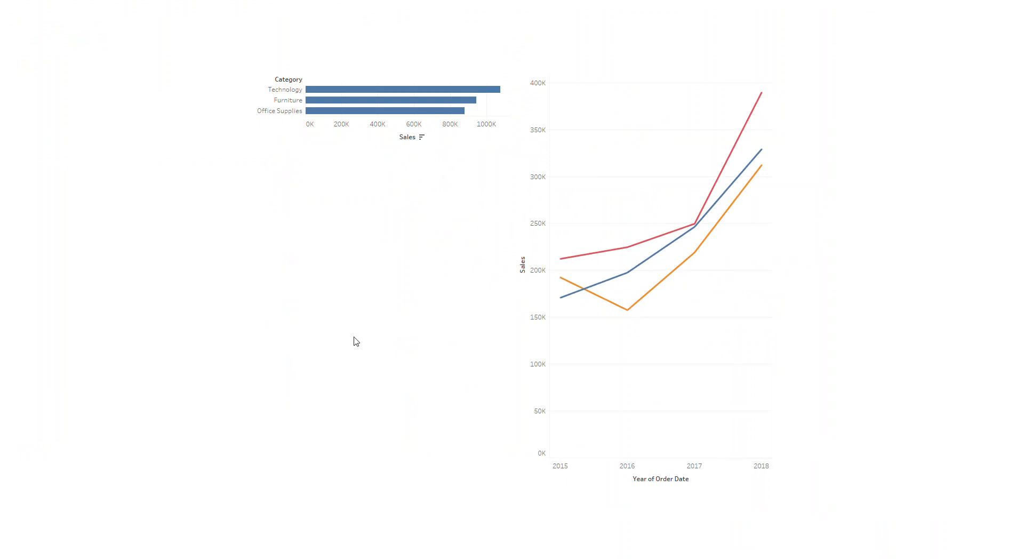
{"action": "key", "text": "Escape"}
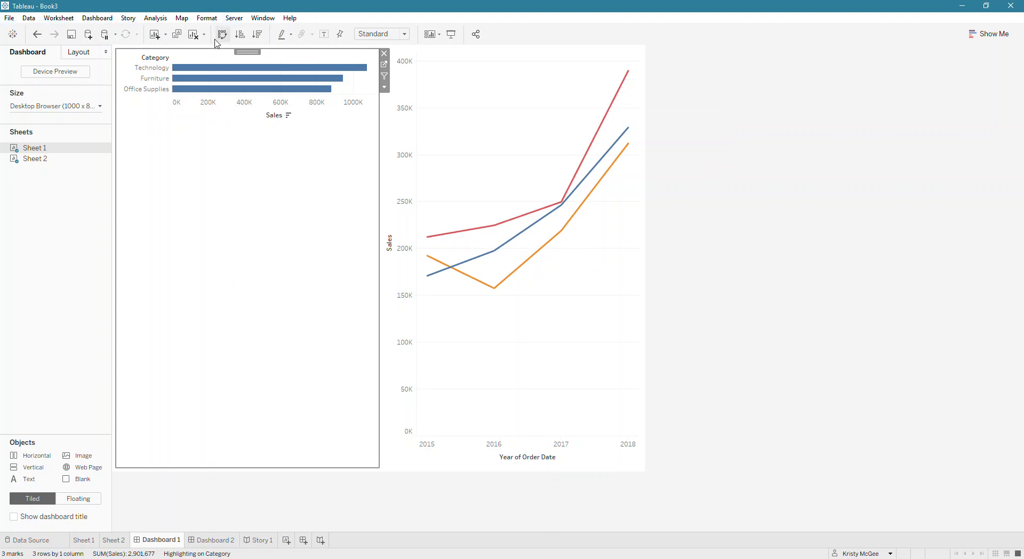
Step: Review the available file and data commands, and the options of the Orders (Sample - Superstore) data source from Sheet 2
{"action": "left_click", "coordinate": [9, 21]}
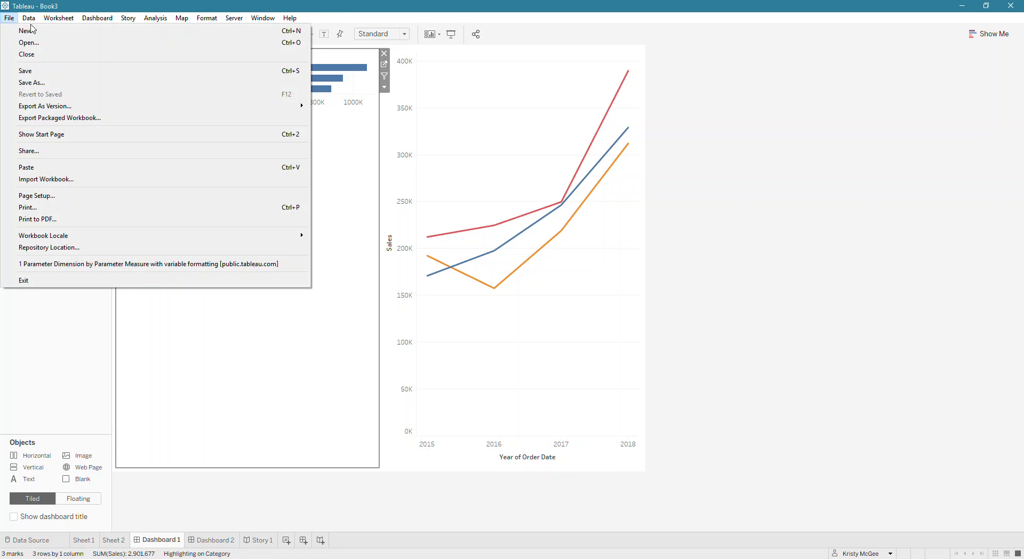
{"action": "mouse_move", "coordinate": [29, 25]}
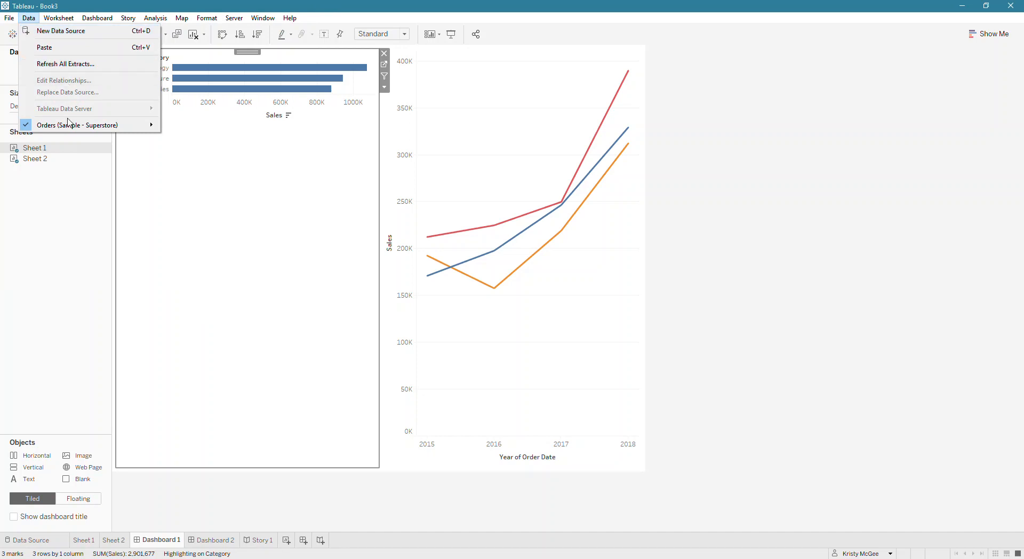
{"action": "mouse_move", "coordinate": [70, 126]}
{"action": "left_click", "coordinate": [114, 540]}
{"action": "right_click", "coordinate": [64, 63]}
{"action": "right_click", "coordinate": [58, 67]}
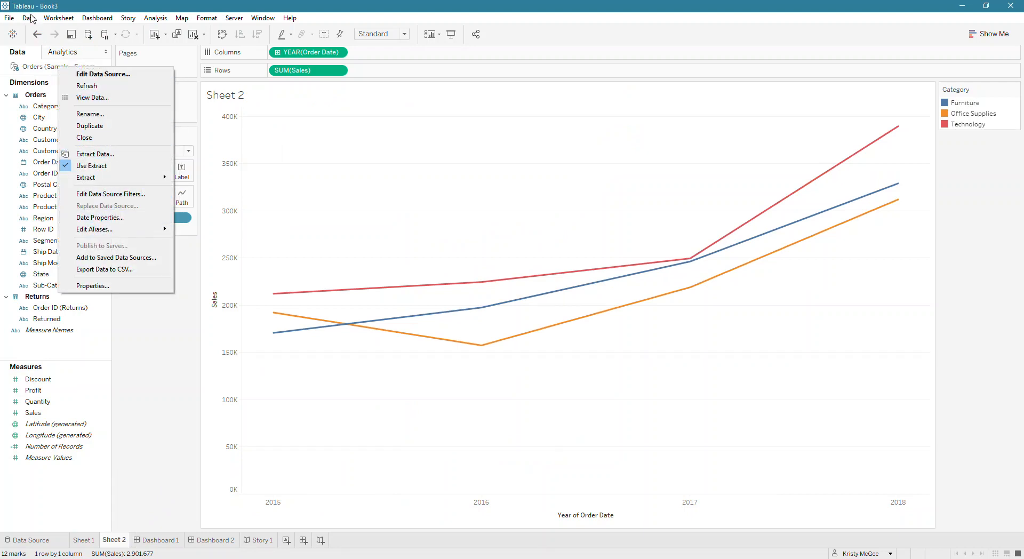
Step: Review the worksheet commands available for Sheet 2 and the dashboard commands available for Dashboard 1
{"action": "left_click", "coordinate": [63, 20]}
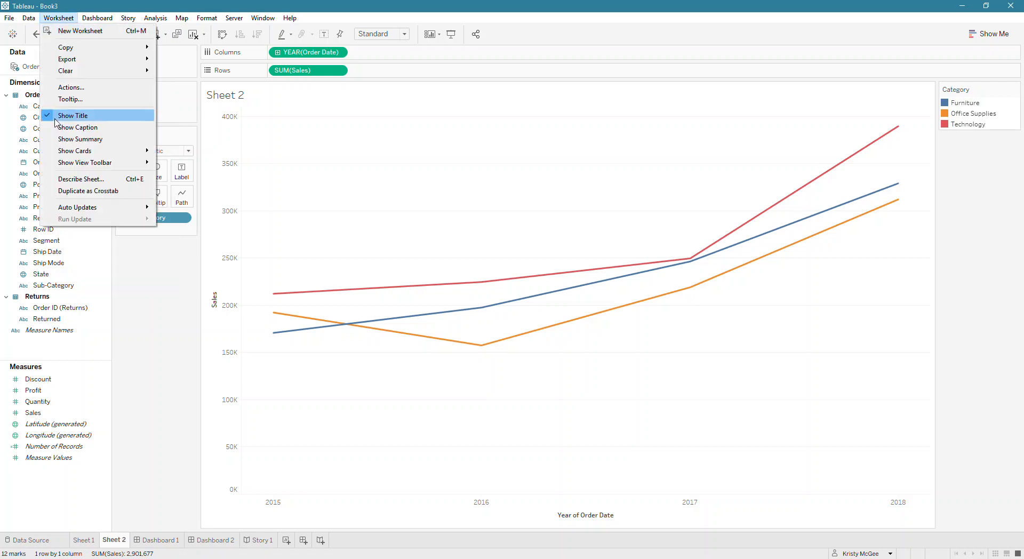
{"action": "mouse_move", "coordinate": [91, 213]}
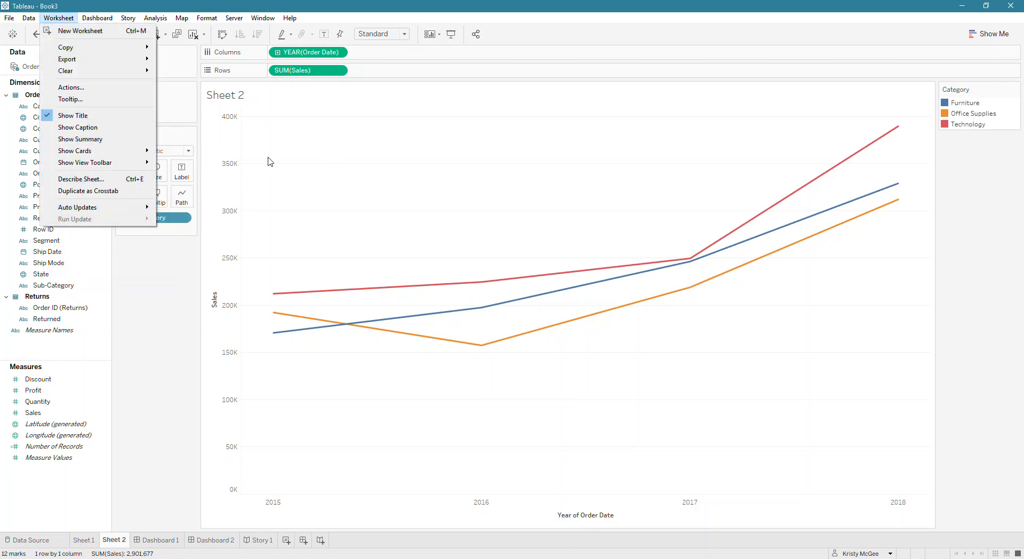
{"action": "mouse_move", "coordinate": [96, 20]}
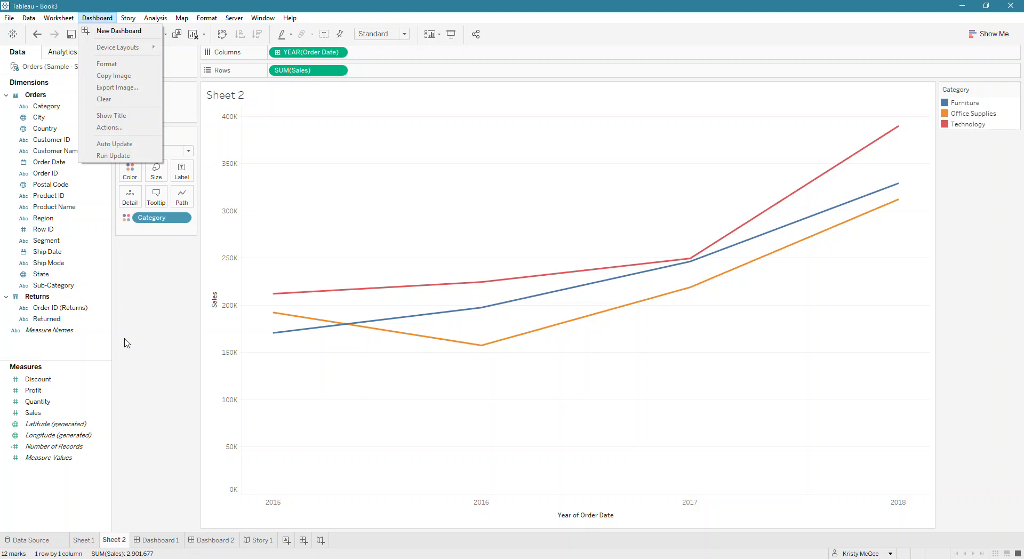
{"action": "left_click", "coordinate": [157, 541]}
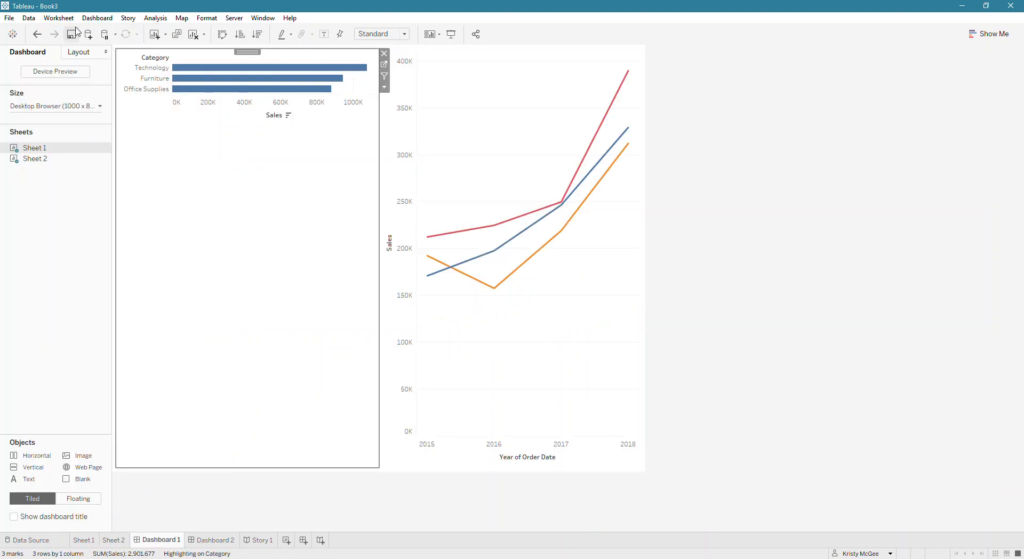
{"action": "left_click", "coordinate": [98, 18]}
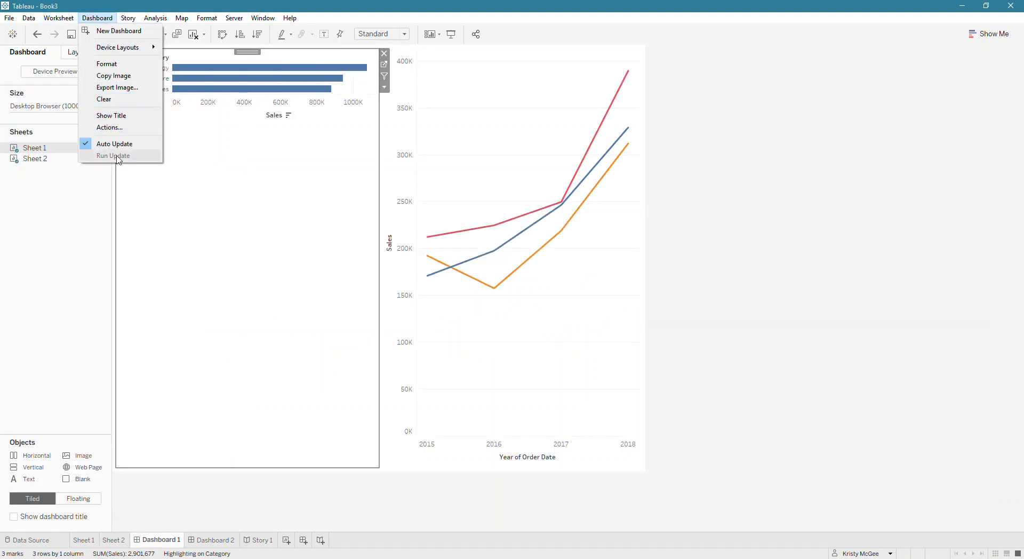
Step: Go to Story 1, review its story commands and open the story formatting options
{"action": "left_click", "coordinate": [126, 19]}
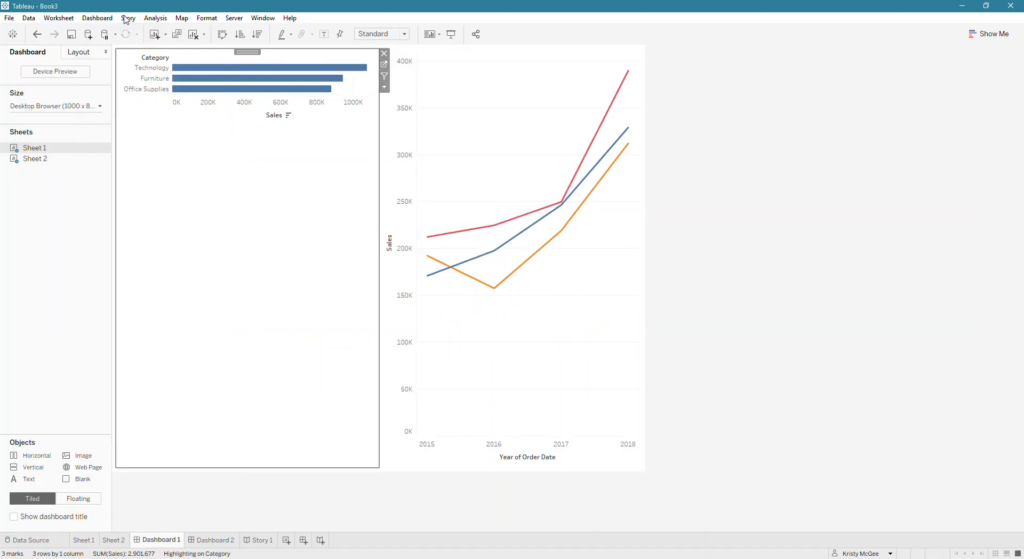
{"action": "left_click", "coordinate": [261, 540]}
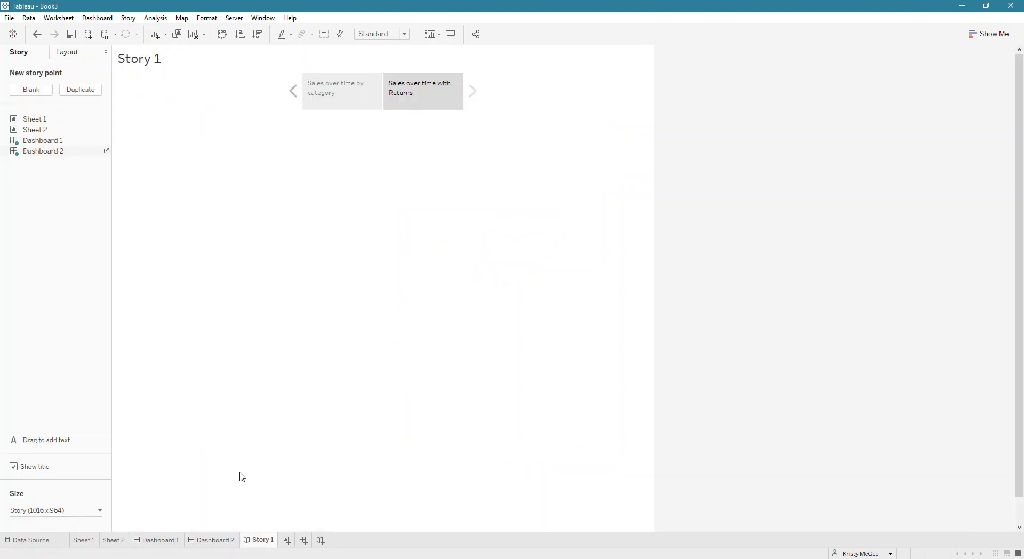
{"action": "left_click", "coordinate": [128, 18]}
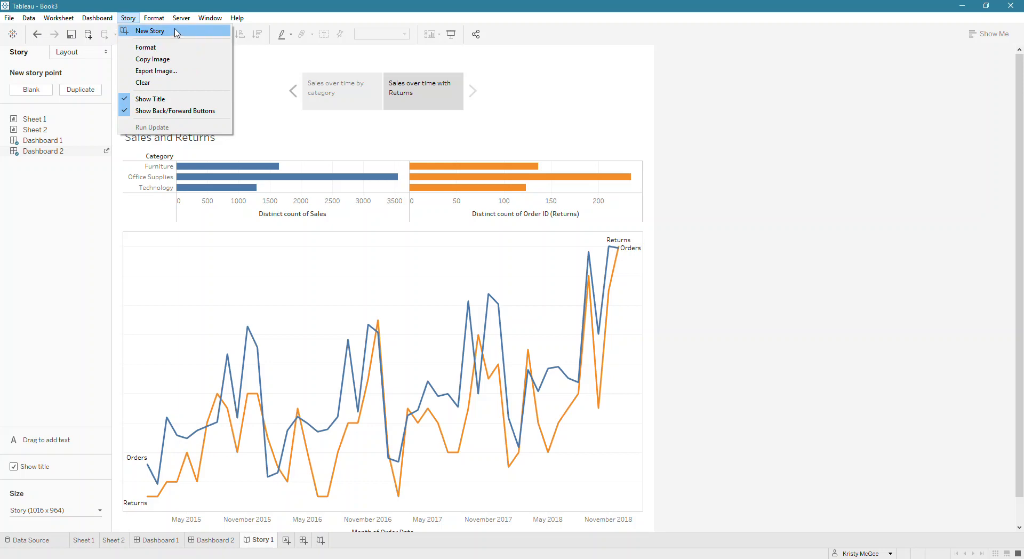
{"action": "mouse_move", "coordinate": [161, 22]}
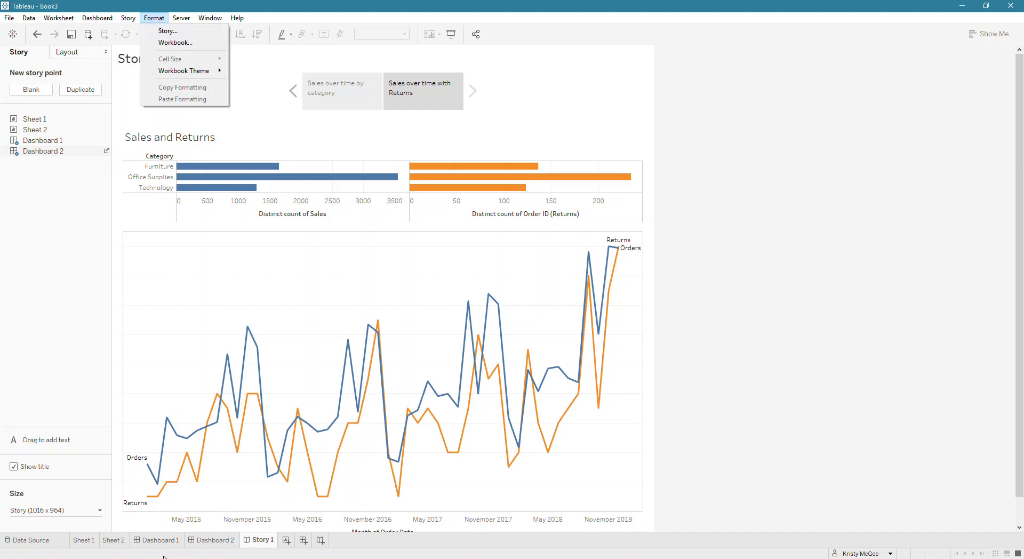
{"action": "left_click", "coordinate": [160, 32]}
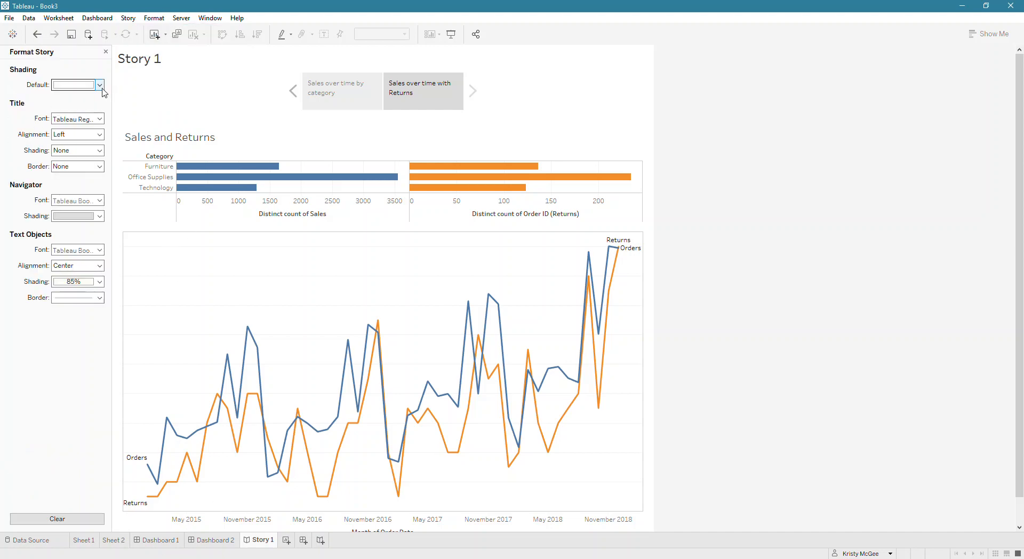
Step: Set all fonts in the workbook formatting to Open Sans and check the change on Sheet 1
{"action": "left_click", "coordinate": [181, 18]}
{"action": "mouse_move", "coordinate": [153, 19]}
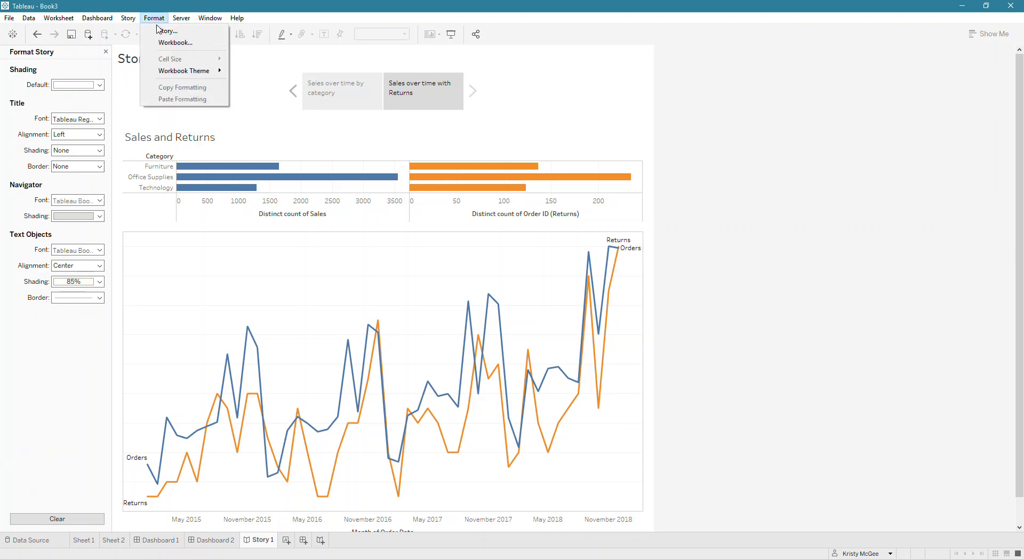
{"action": "left_click", "coordinate": [162, 43]}
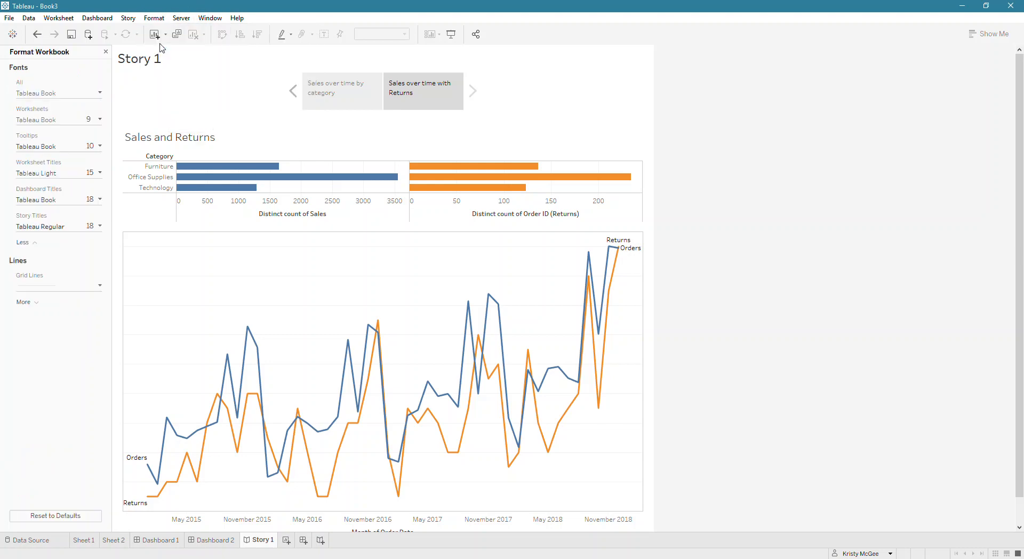
{"action": "left_click", "coordinate": [39, 107]}
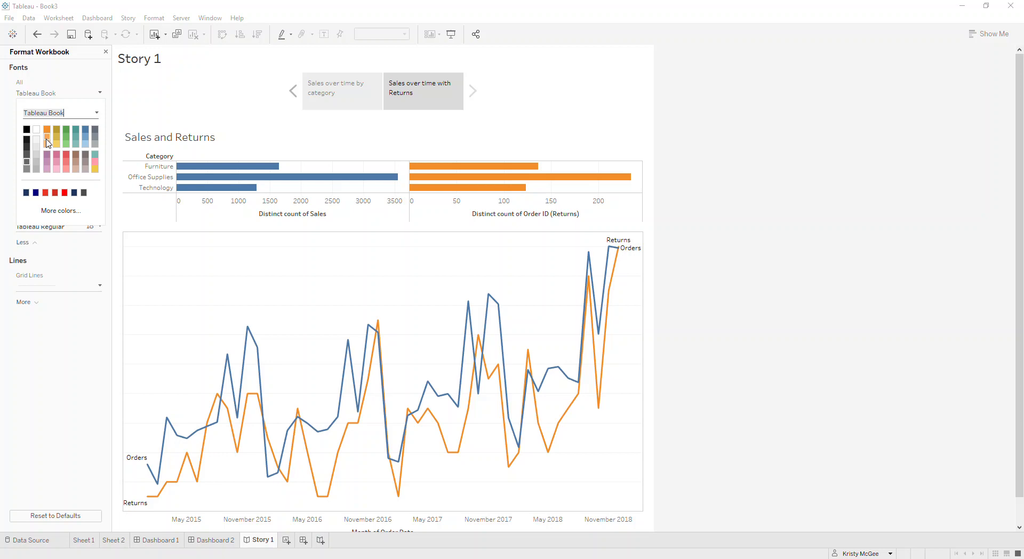
{"action": "type", "text": "open"}
{"action": "key", "text": "Return"}
{"action": "left_click", "coordinate": [73, 358]}
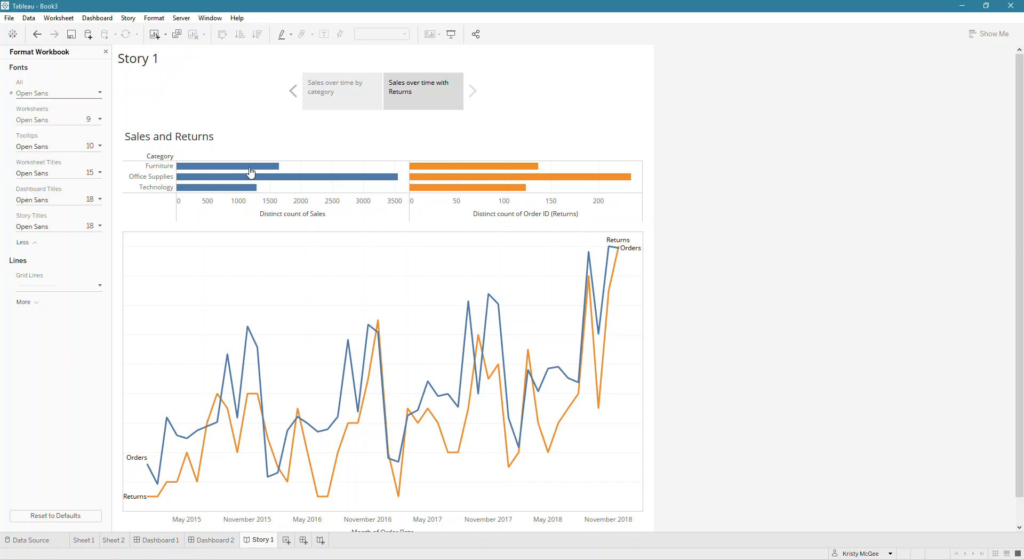
{"action": "left_click", "coordinate": [84, 540]}
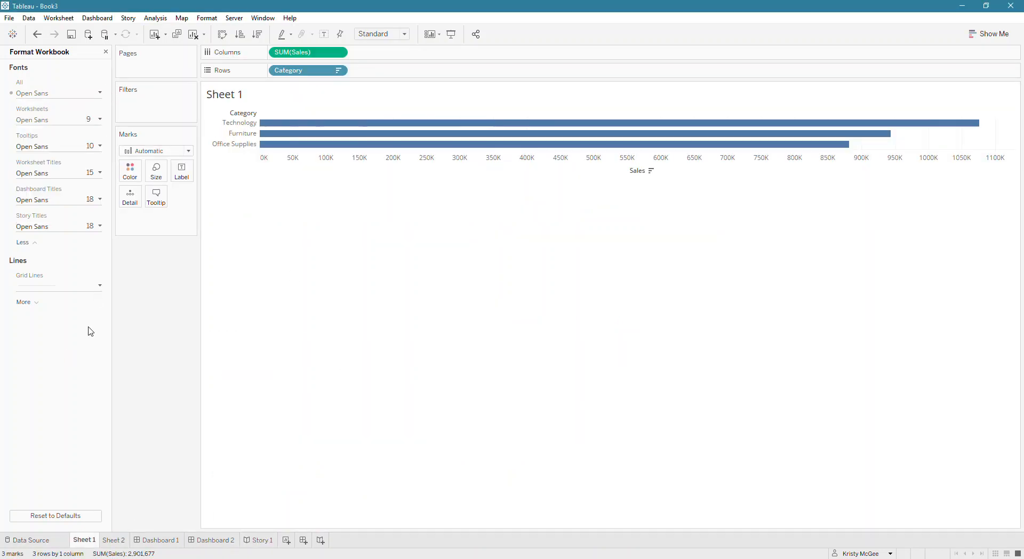
Step: Close the workbook formatting options and review the story and analysis commands available for Sheet 1, including the stack marks options
{"action": "left_click", "coordinate": [107, 52]}
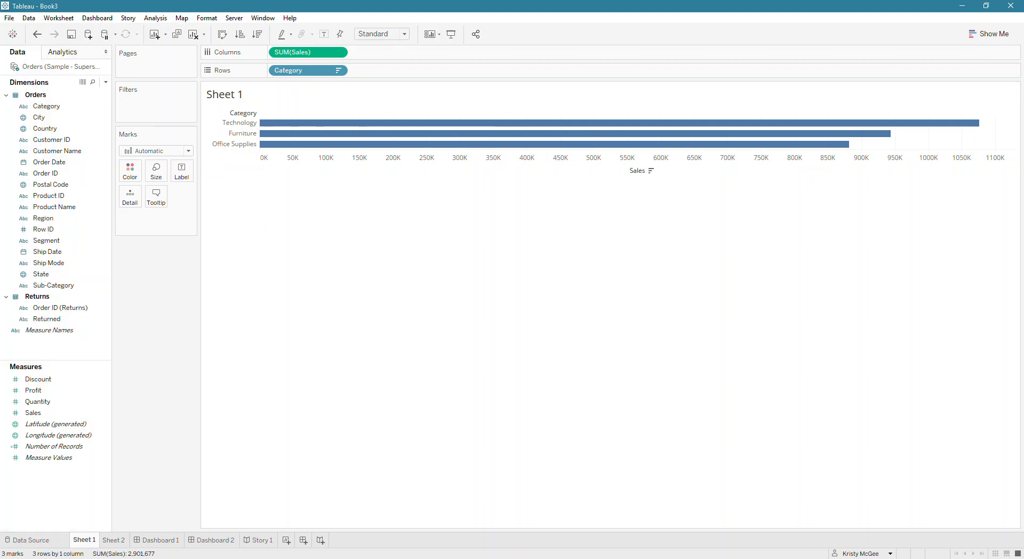
{"action": "left_click", "coordinate": [207, 17]}
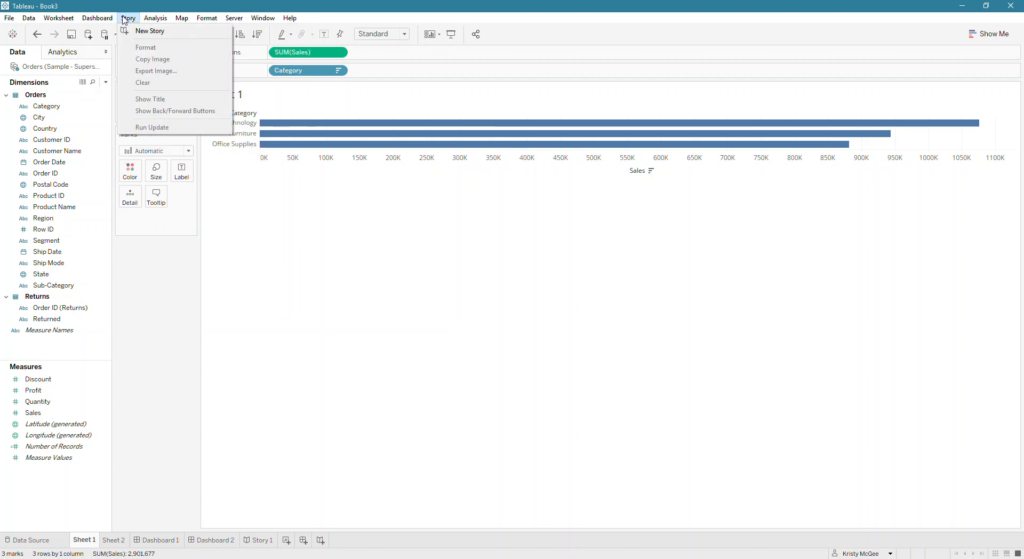
{"action": "mouse_move", "coordinate": [152, 18]}
{"action": "mouse_move", "coordinate": [213, 18]}
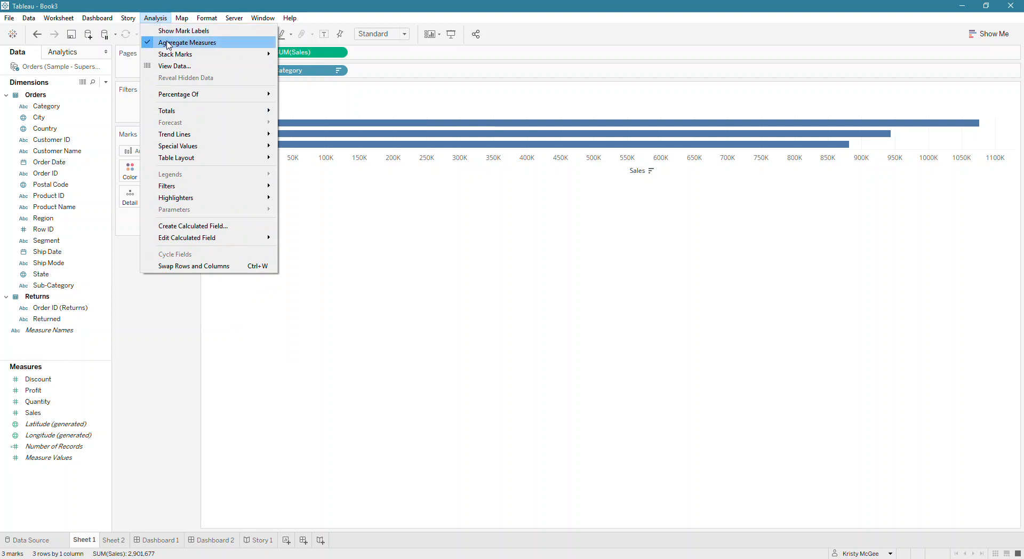
{"action": "mouse_move", "coordinate": [171, 54]}
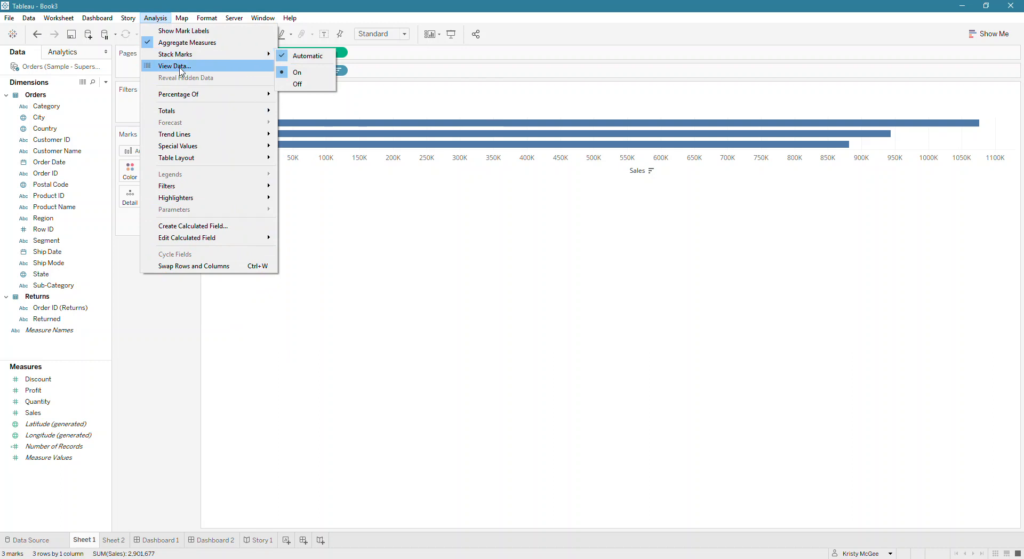
Step: View the summary and full data behind the Sheet 1 chart and close the data view
{"action": "left_click", "coordinate": [176, 66]}
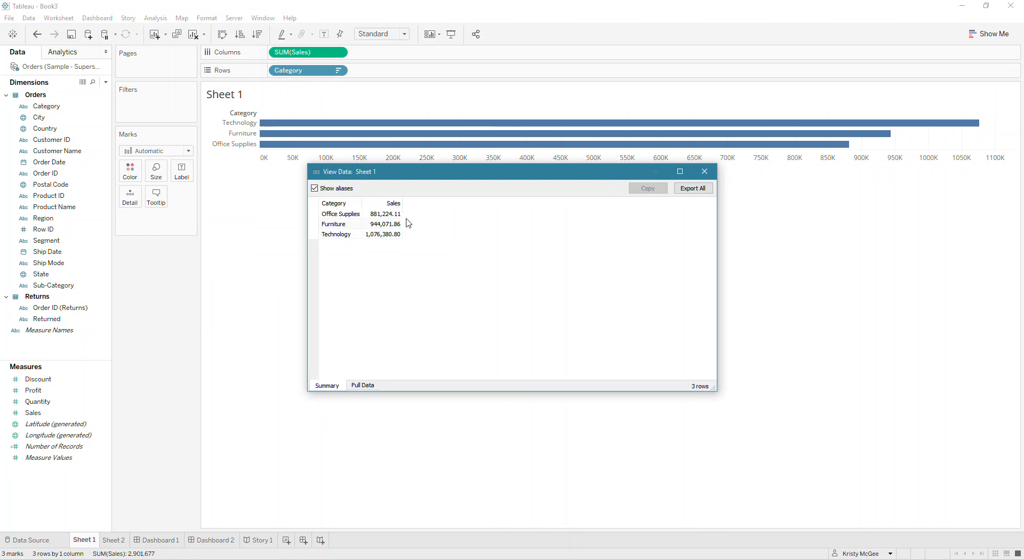
{"action": "left_click", "coordinate": [374, 387]}
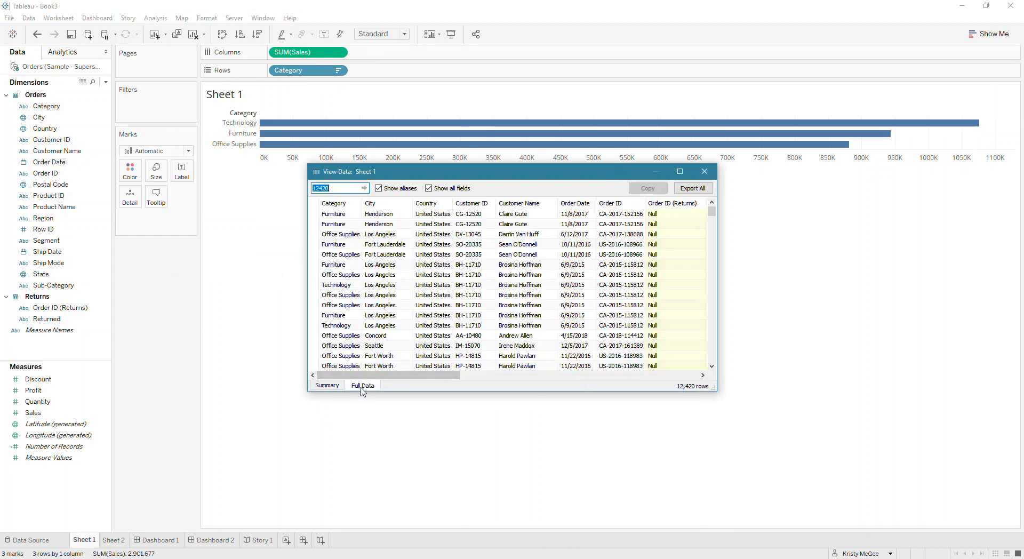
{"action": "left_click", "coordinate": [327, 386]}
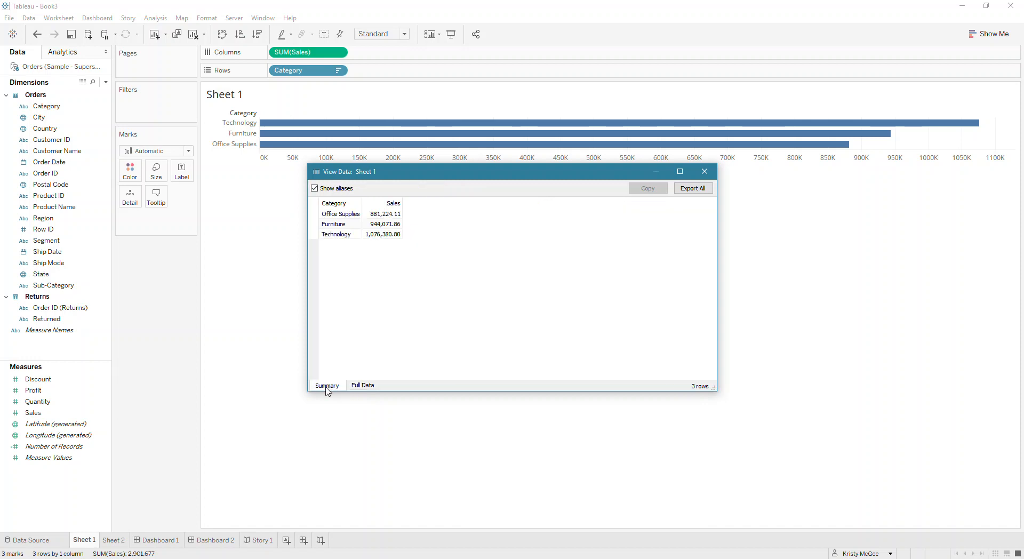
{"action": "left_click", "coordinate": [696, 176]}
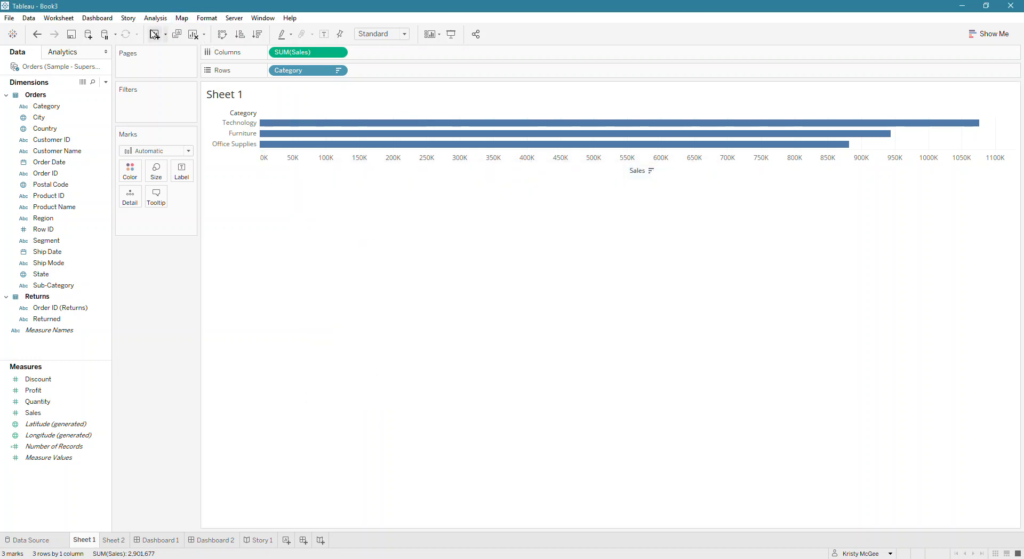
Step: Review the percentage and totals options for Sheet 1 and try to show trend lines on its bar chart
{"action": "left_click", "coordinate": [156, 18]}
{"action": "mouse_move", "coordinate": [187, 96]}
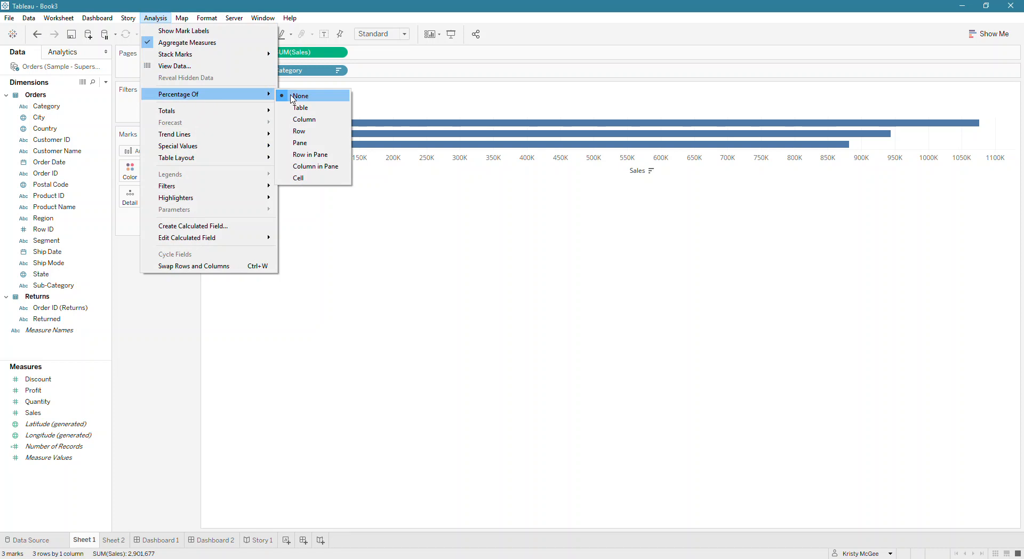
{"action": "mouse_move", "coordinate": [260, 111]}
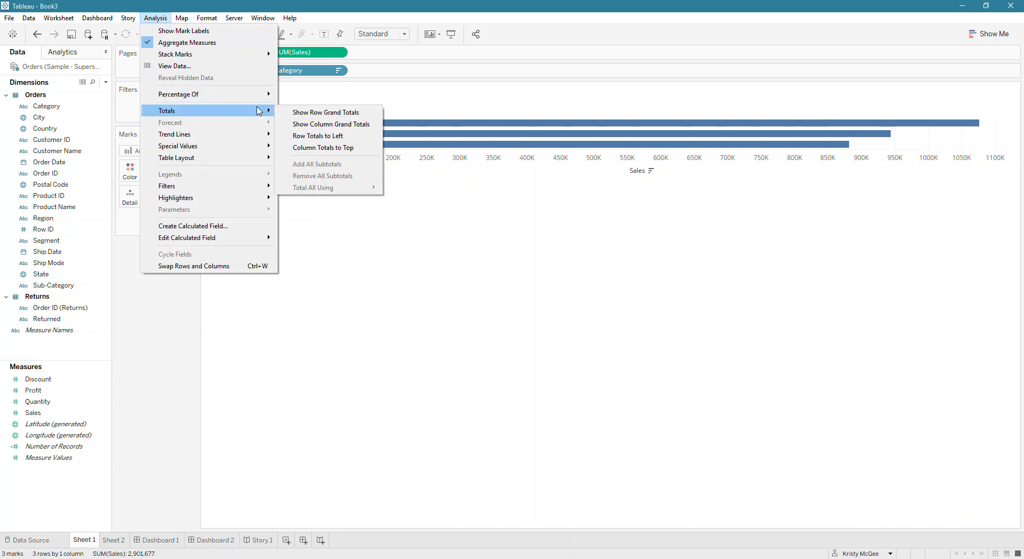
{"action": "mouse_move", "coordinate": [257, 137]}
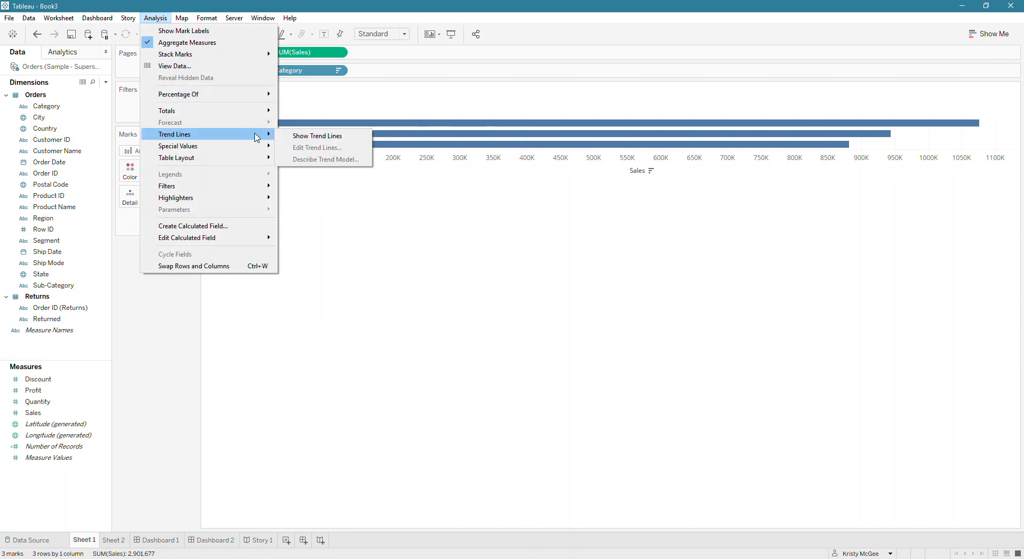
{"action": "left_click", "coordinate": [311, 136]}
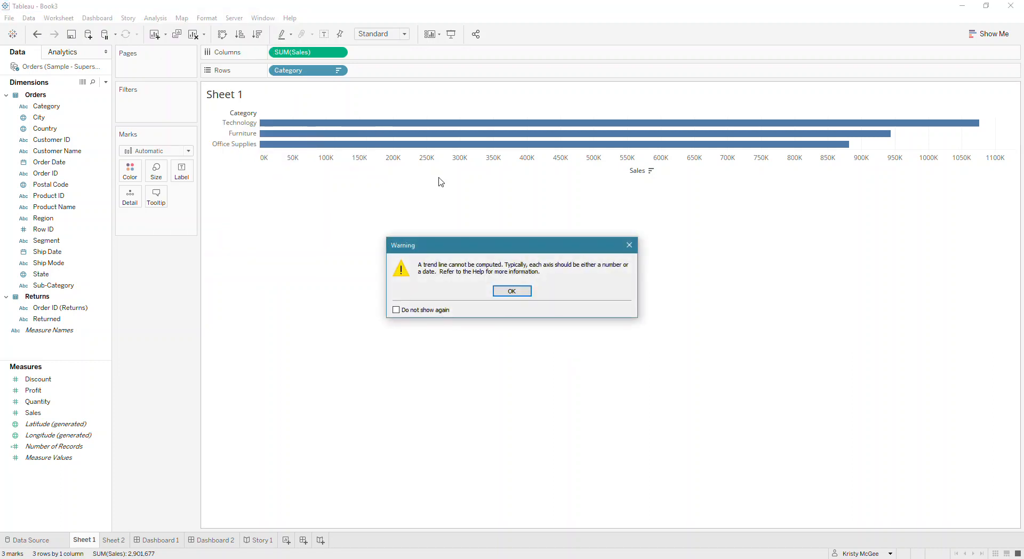
{"action": "left_click", "coordinate": [508, 295]}
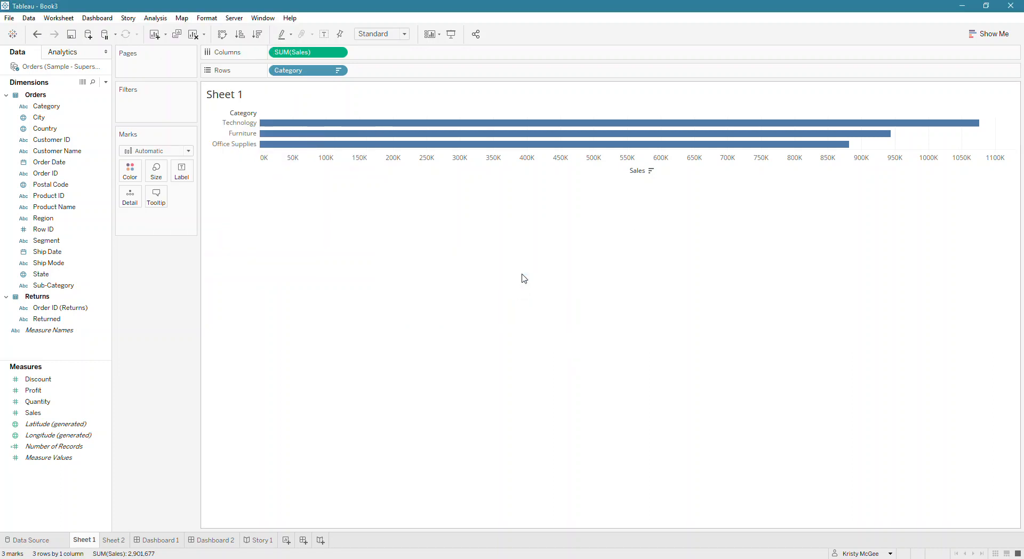
Step: Set the maximum levels of row labels and of horizontal row labels to 16 in Sheet 1's advanced table layout options
{"action": "left_click", "coordinate": [155, 18]}
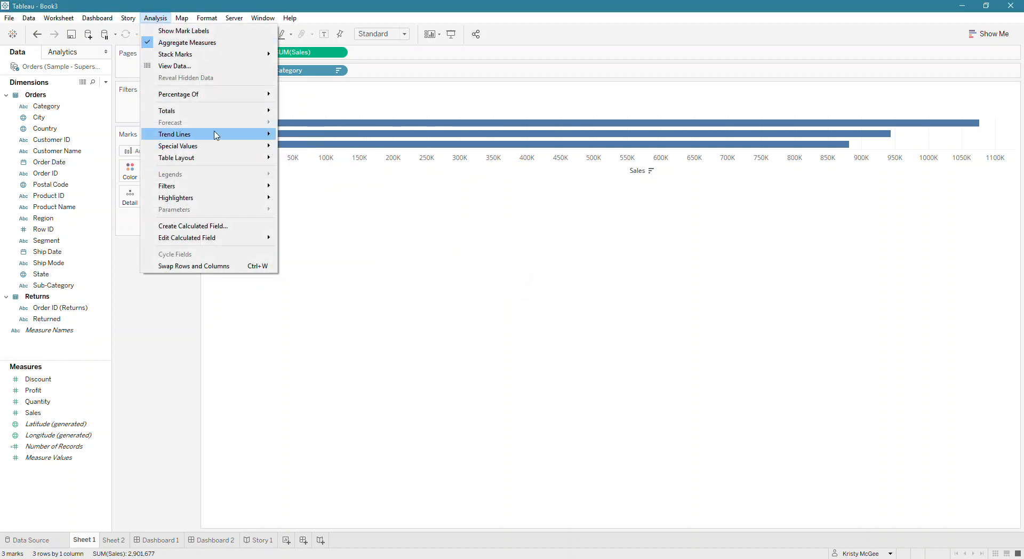
{"action": "mouse_move", "coordinate": [222, 147]}
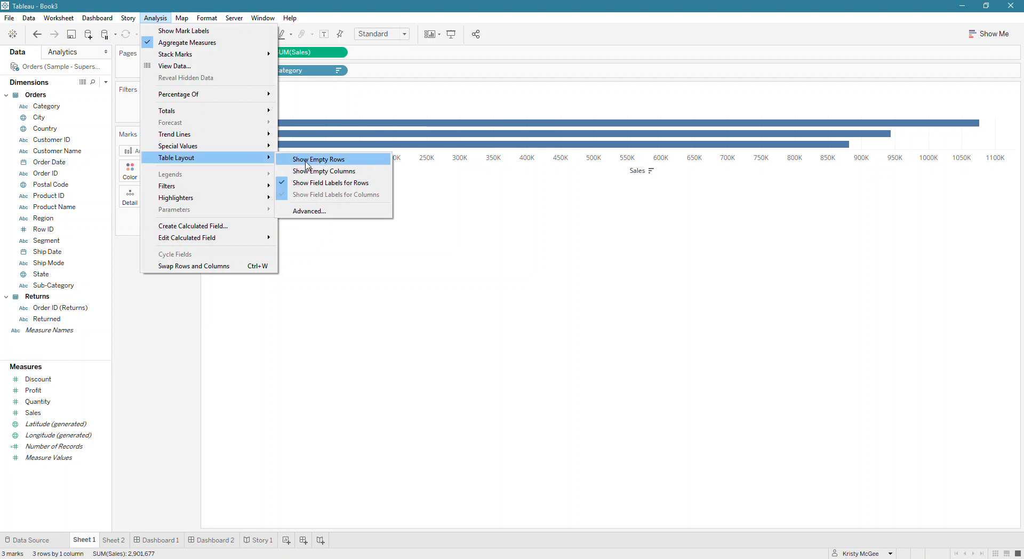
{"action": "left_click", "coordinate": [324, 212]}
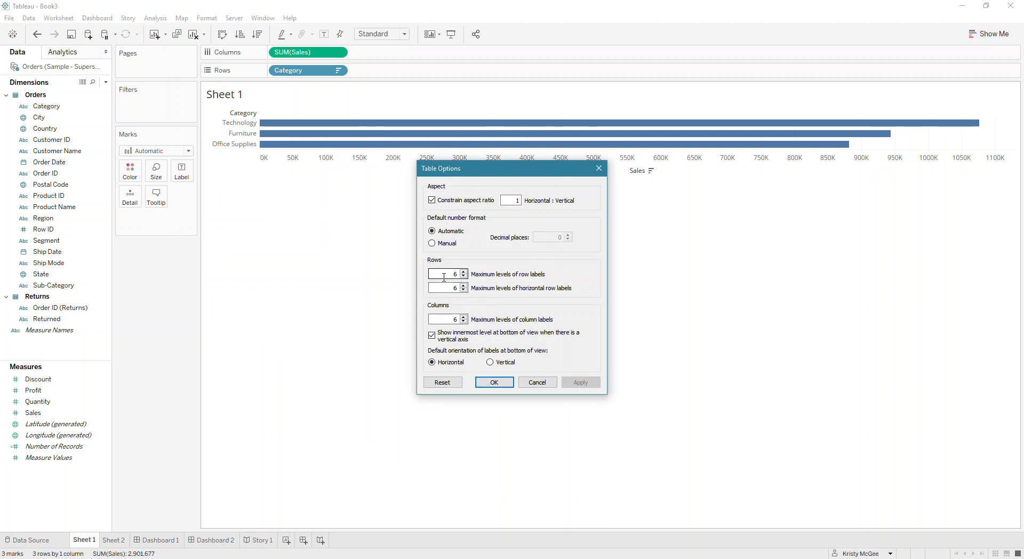
{"action": "left_click", "coordinate": [447, 275]}
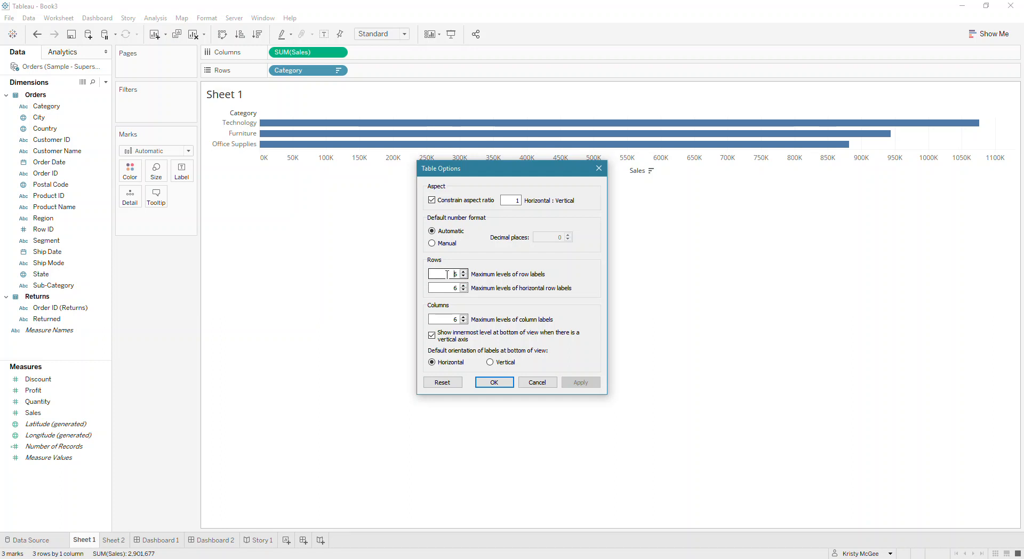
{"action": "type", "text": "1"}
{"action": "left_click", "coordinate": [448, 289]}
{"action": "type", "text": "1"}
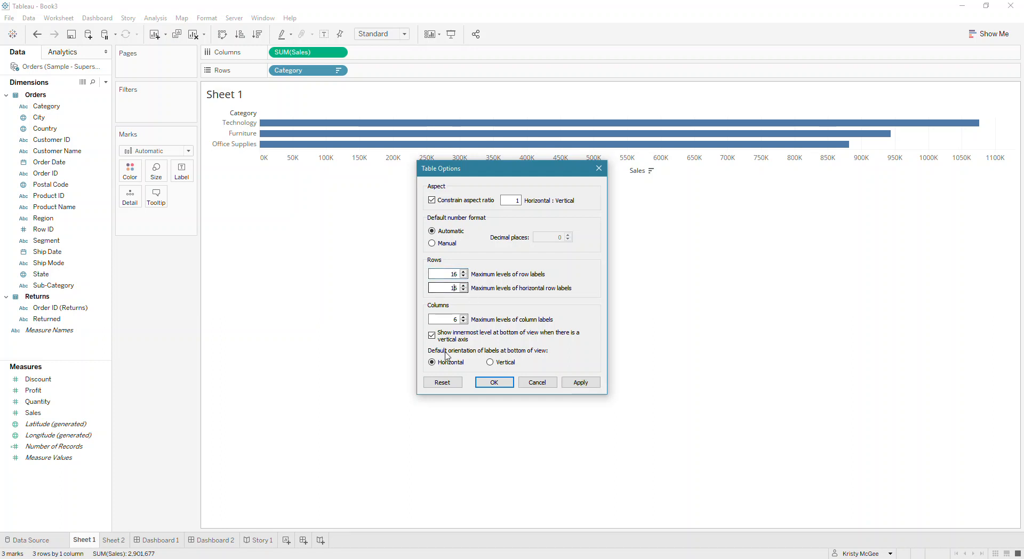
{"action": "left_click", "coordinate": [448, 319]}
{"action": "left_click", "coordinate": [494, 382]}
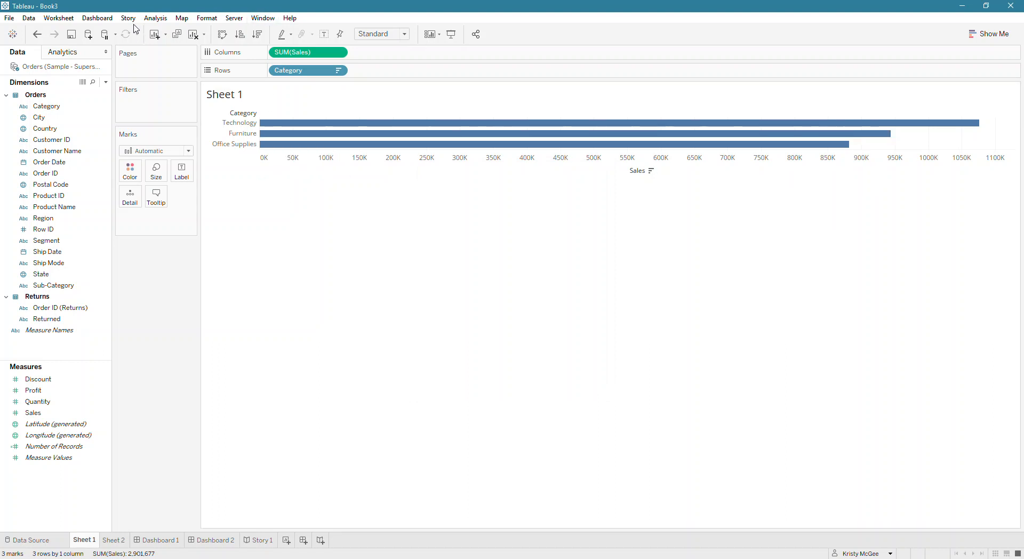
Step: Review the remaining analysis commands, the background map options and the server commands, including Tableau Public
{"action": "left_click", "coordinate": [155, 17]}
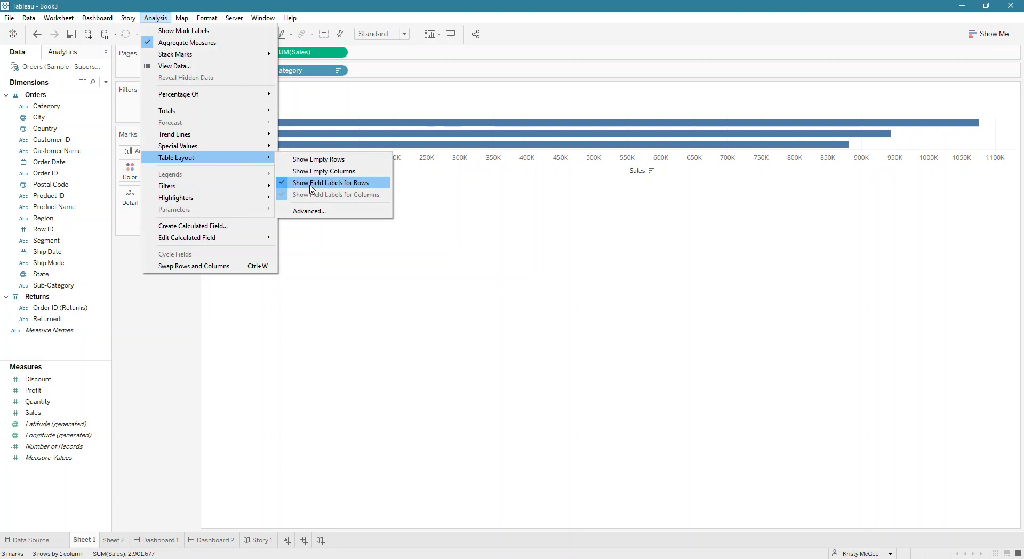
{"action": "mouse_move", "coordinate": [267, 191]}
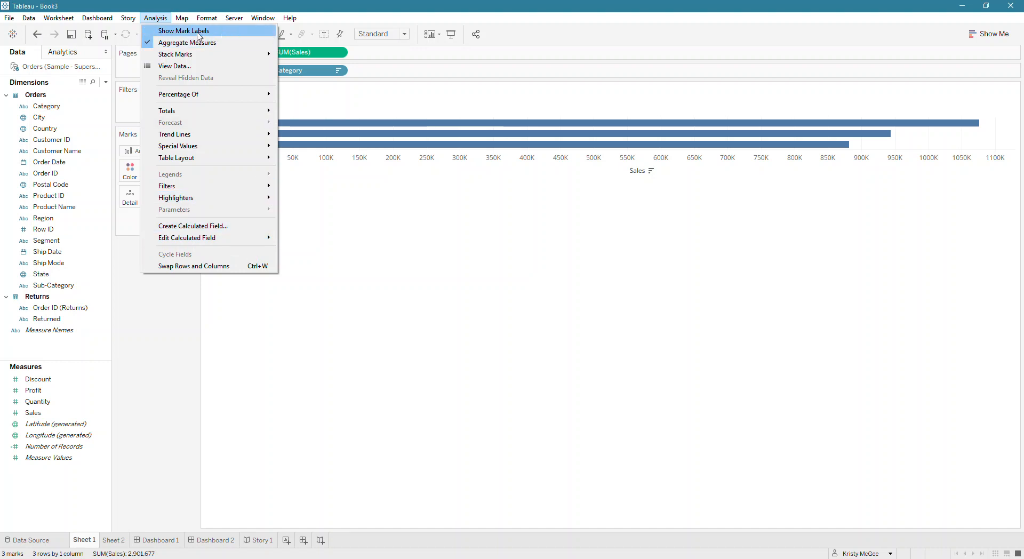
{"action": "mouse_move", "coordinate": [190, 18]}
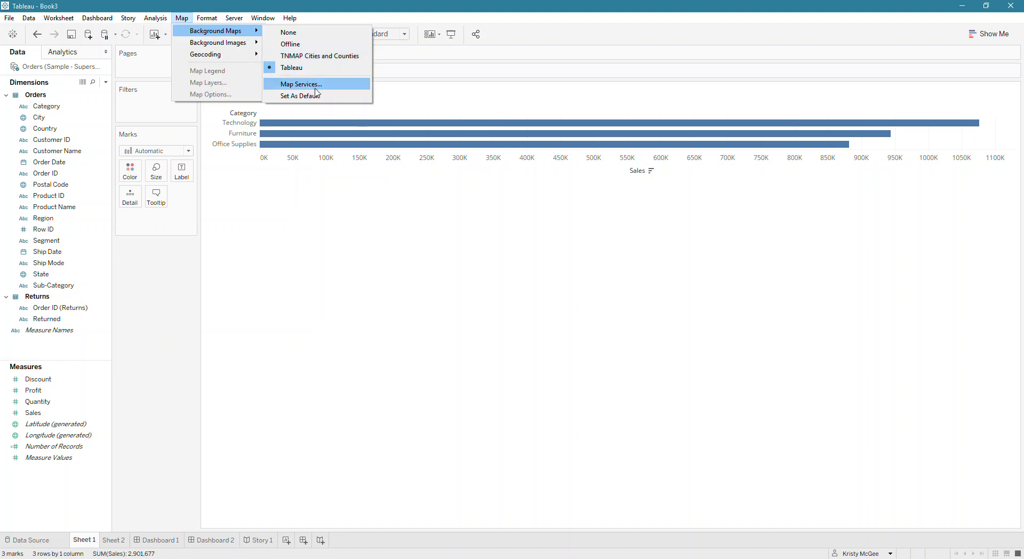
{"action": "mouse_move", "coordinate": [245, 47]}
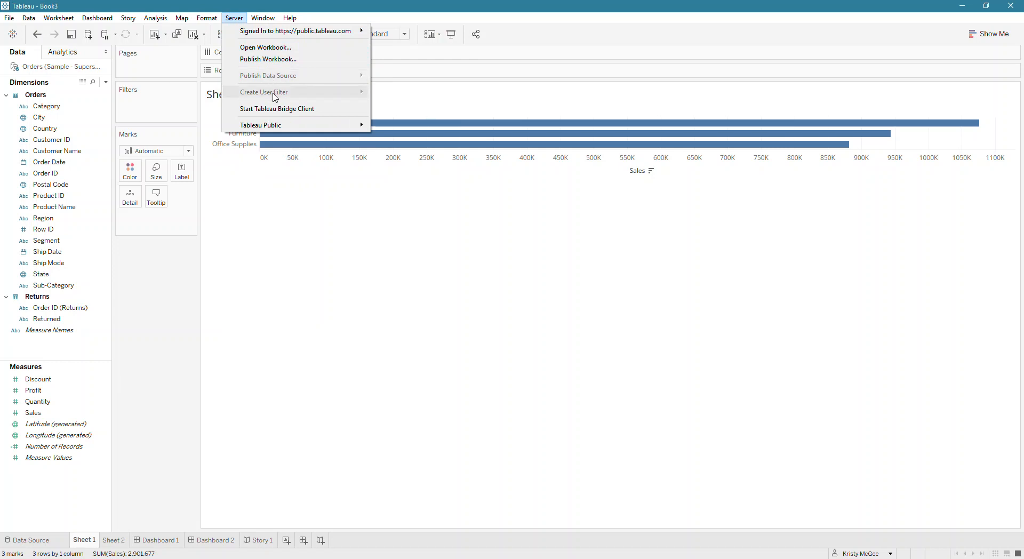
{"action": "mouse_move", "coordinate": [315, 127]}
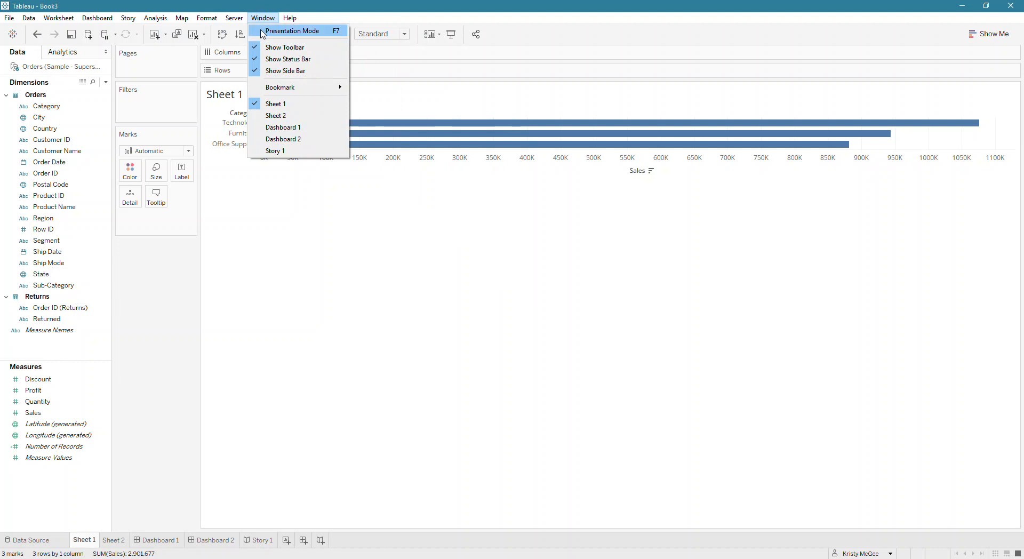
Step: Hide the side bar on Sheet 1, show it again, and switch to Dashboard 1
{"action": "mouse_move", "coordinate": [311, 90]}
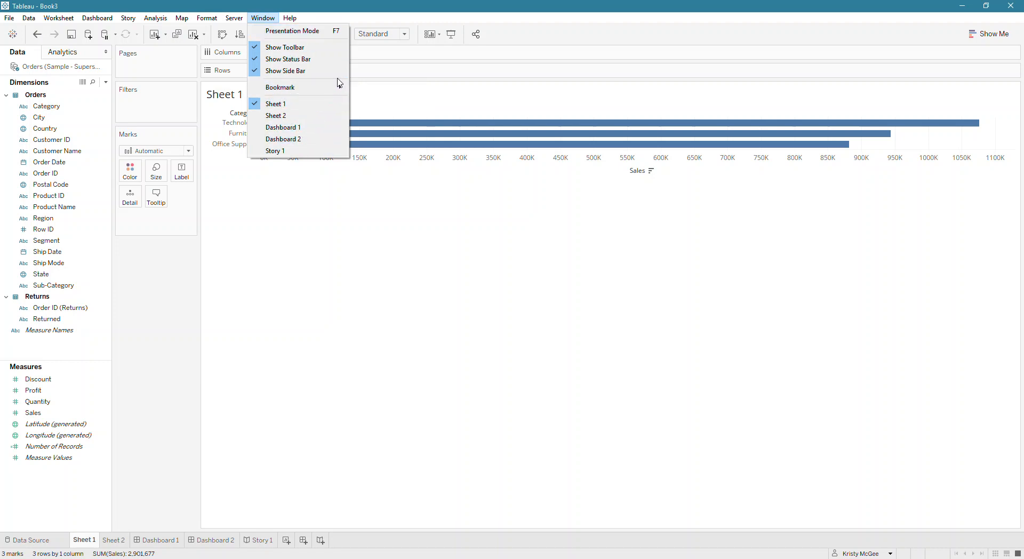
{"action": "left_click", "coordinate": [280, 72]}
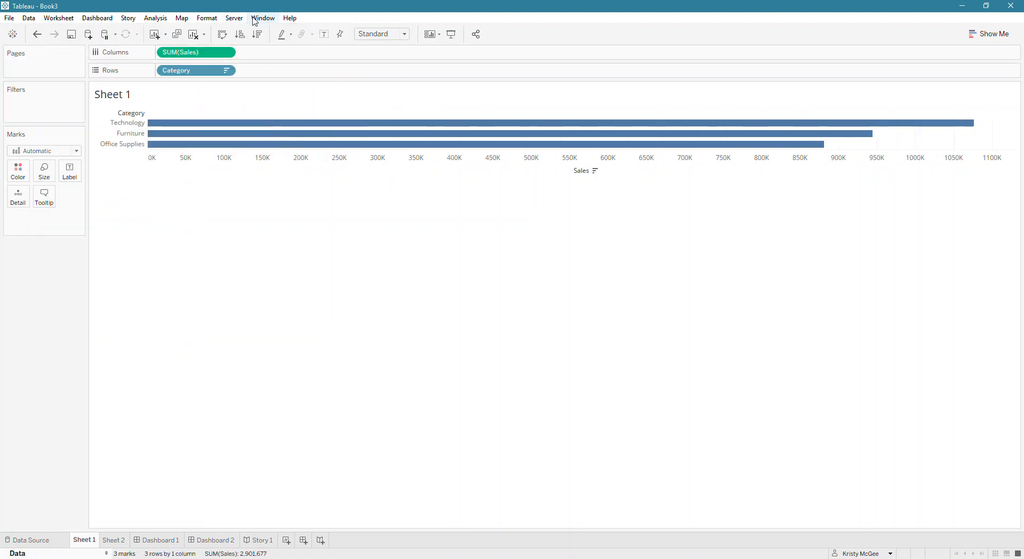
{"action": "left_click", "coordinate": [263, 18]}
{"action": "left_click", "coordinate": [269, 71]}
{"action": "left_click", "coordinate": [263, 17]}
{"action": "left_click", "coordinate": [283, 127]}
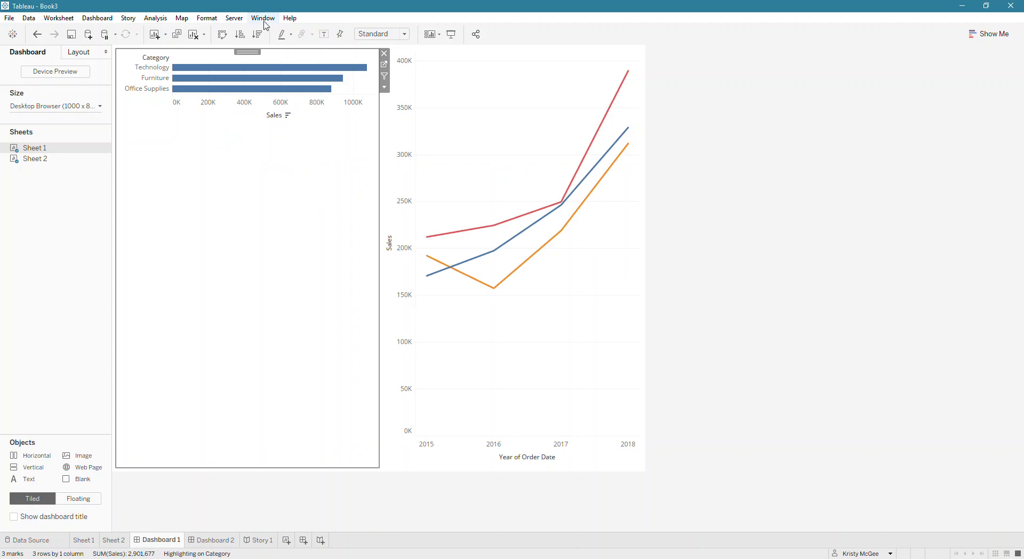
Step: Review the help commands and the settings and performance options, and view the About Tableau information
{"action": "left_click", "coordinate": [263, 18]}
{"action": "mouse_move", "coordinate": [291, 18]}
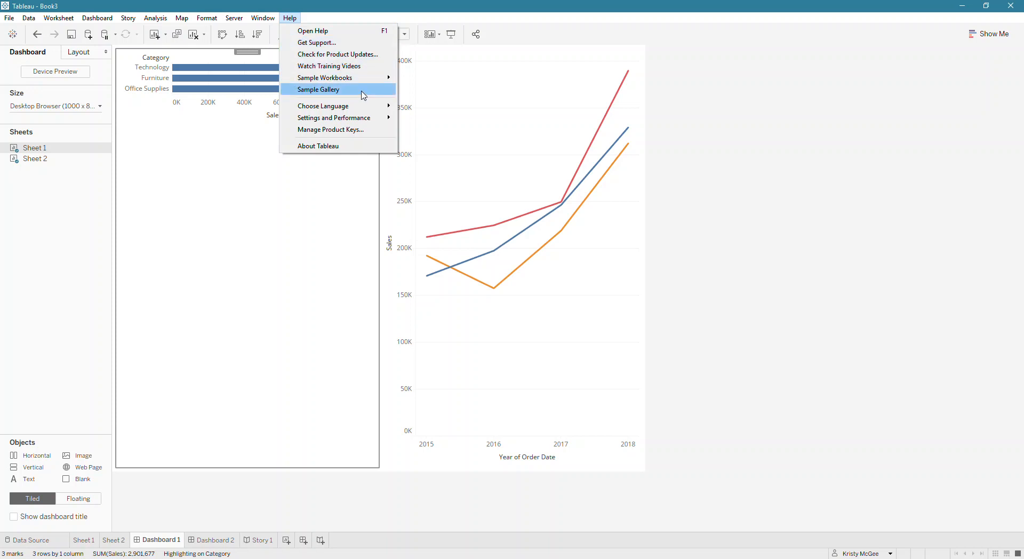
{"action": "mouse_move", "coordinate": [365, 82]}
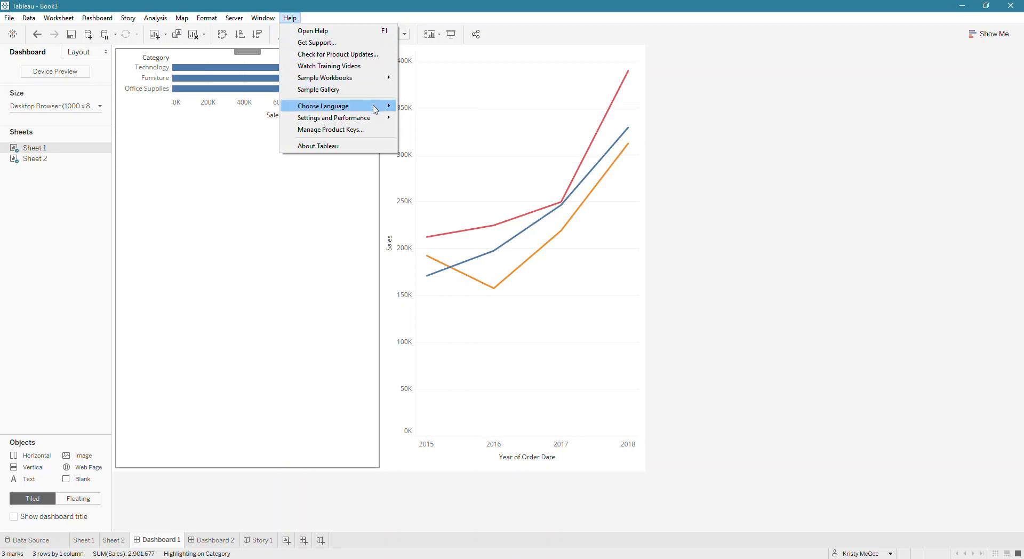
{"action": "mouse_move", "coordinate": [377, 117]}
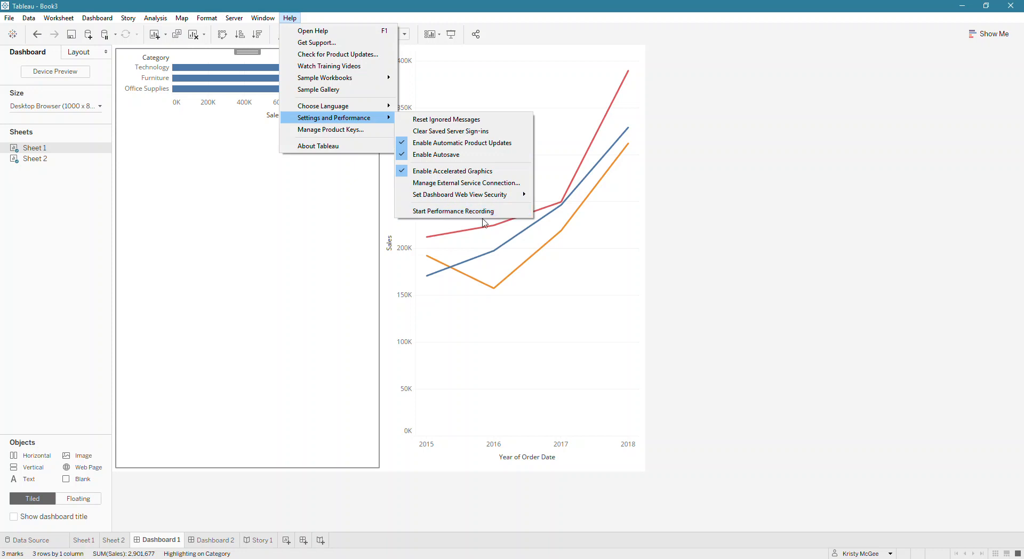
{"action": "left_click", "coordinate": [340, 148]}
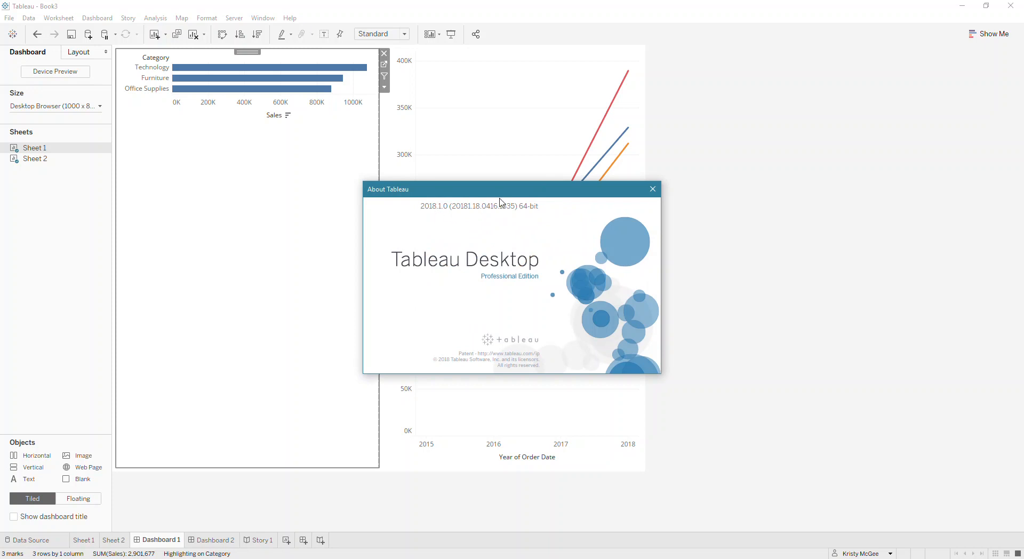
{"action": "left_click", "coordinate": [653, 189]}
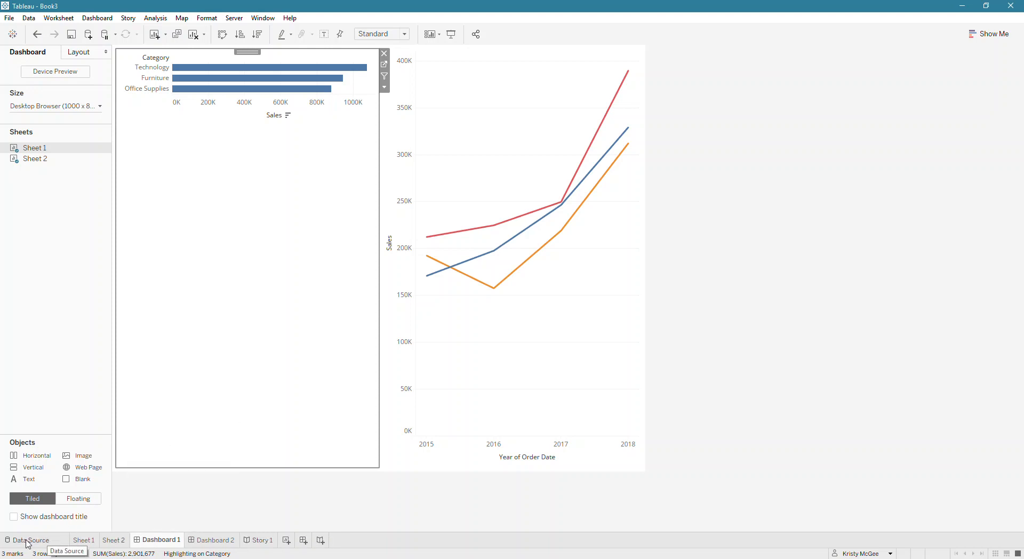
Step: Preview Sheet 1, Dashboard 2 and Story 1 while staying on Dashboard 1
{"action": "mouse_move", "coordinate": [94, 544]}
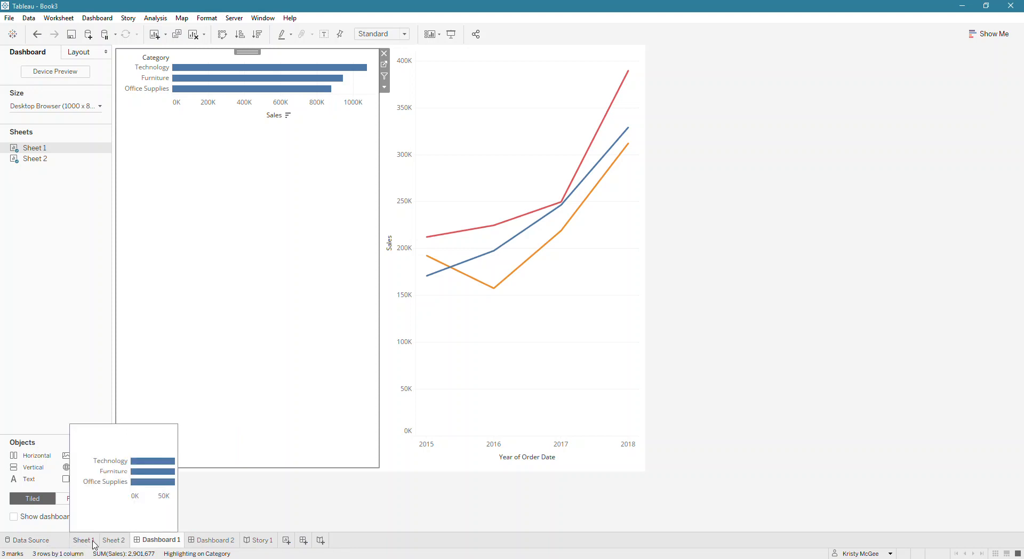
{"action": "mouse_move", "coordinate": [147, 542]}
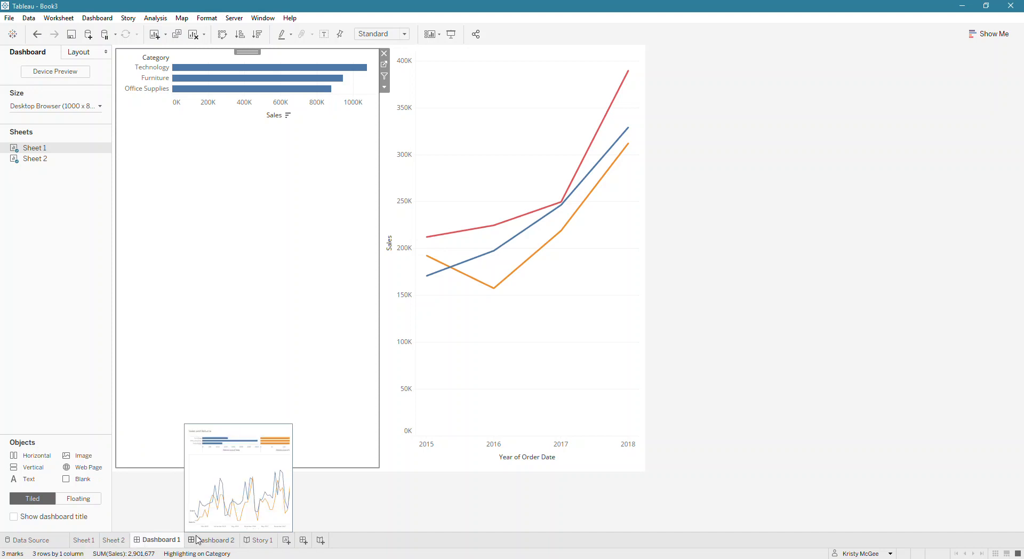
{"action": "mouse_move", "coordinate": [261, 545]}
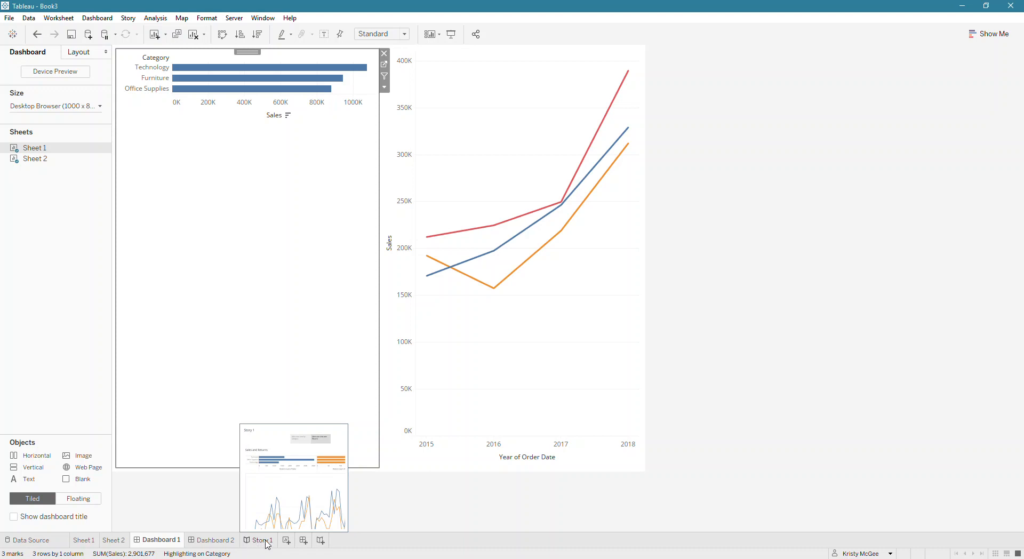
Step: Rename the Story 1 sheet as "Story of us"
{"action": "right_click", "coordinate": [261, 544]}
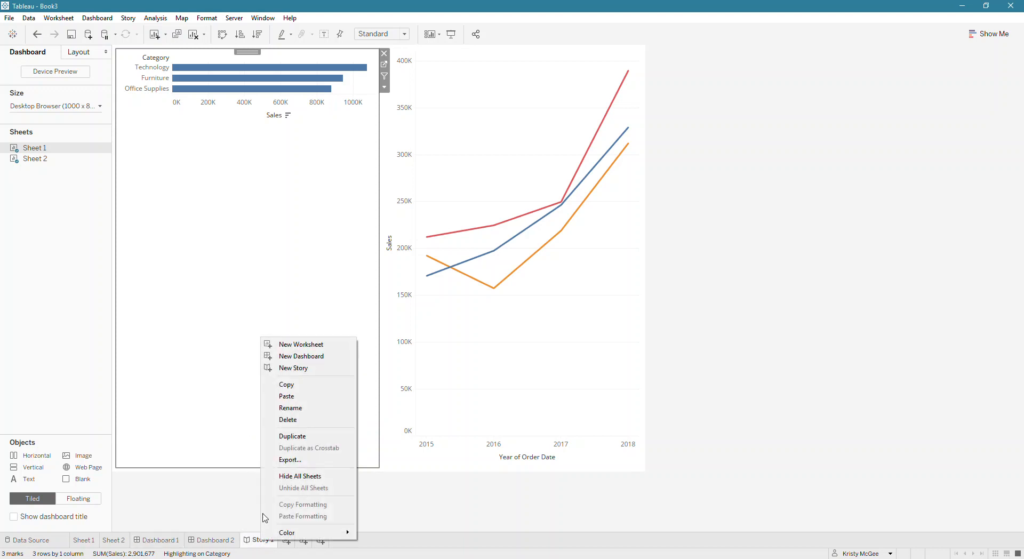
{"action": "left_click", "coordinate": [309, 414]}
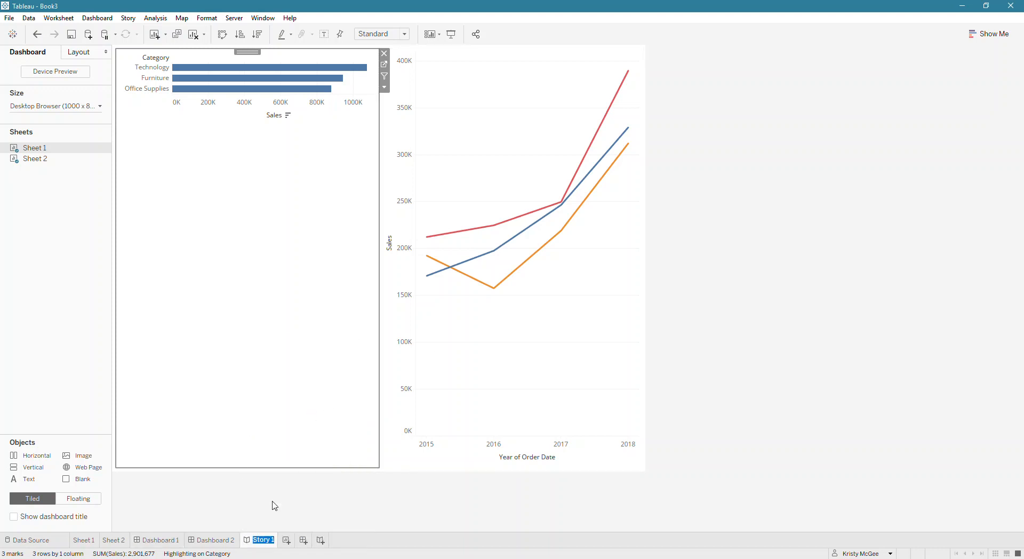
{"action": "type", "text": "S"}
{"action": "key", "text": "BackSpace"}
{"action": "type", "text": "Story of us"}
{"action": "key", "text": "Return"}
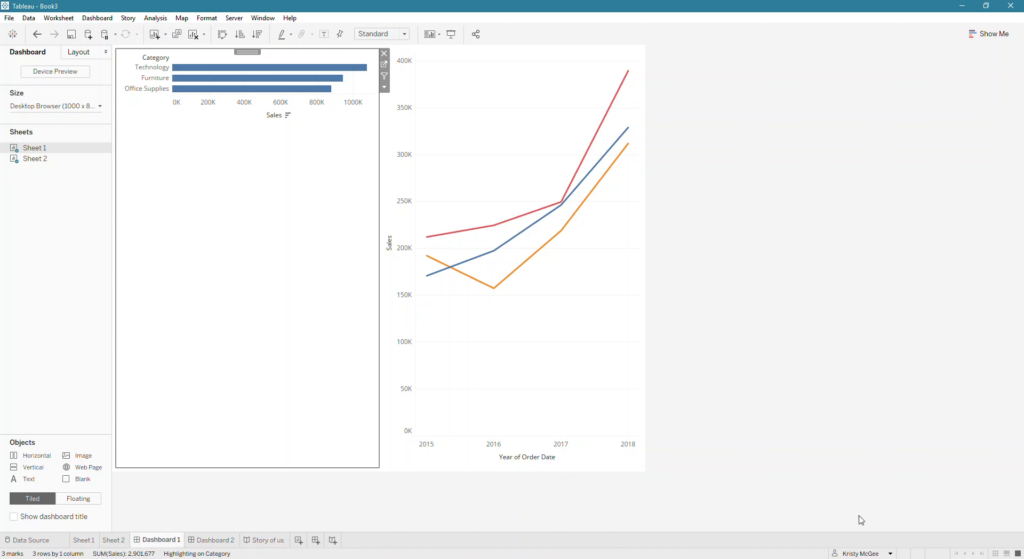
Step: View all sheets in the sheet sorter, and switch to the filmstrip view with sheet thumbnails
{"action": "left_click", "coordinate": [996, 554]}
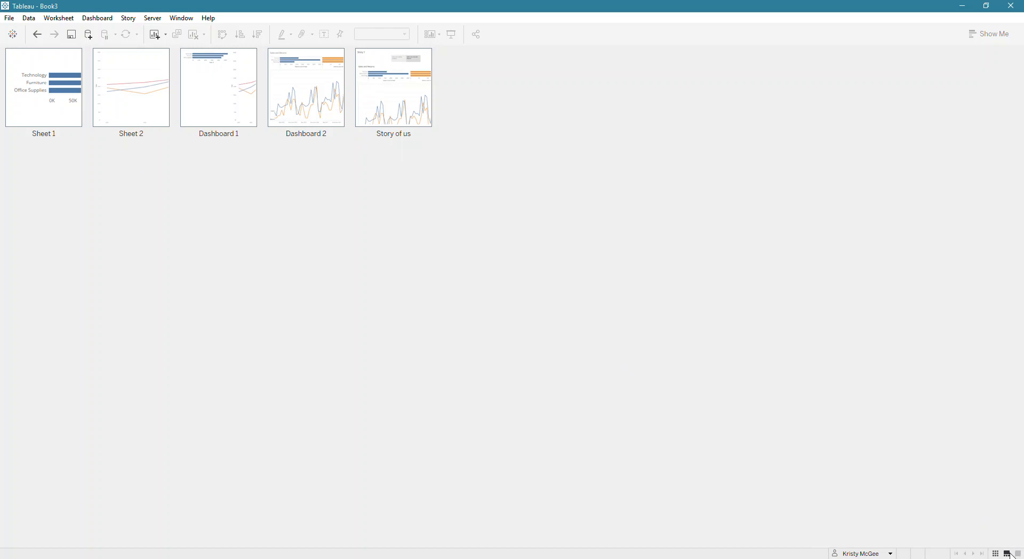
{"action": "left_click", "coordinate": [1007, 555]}
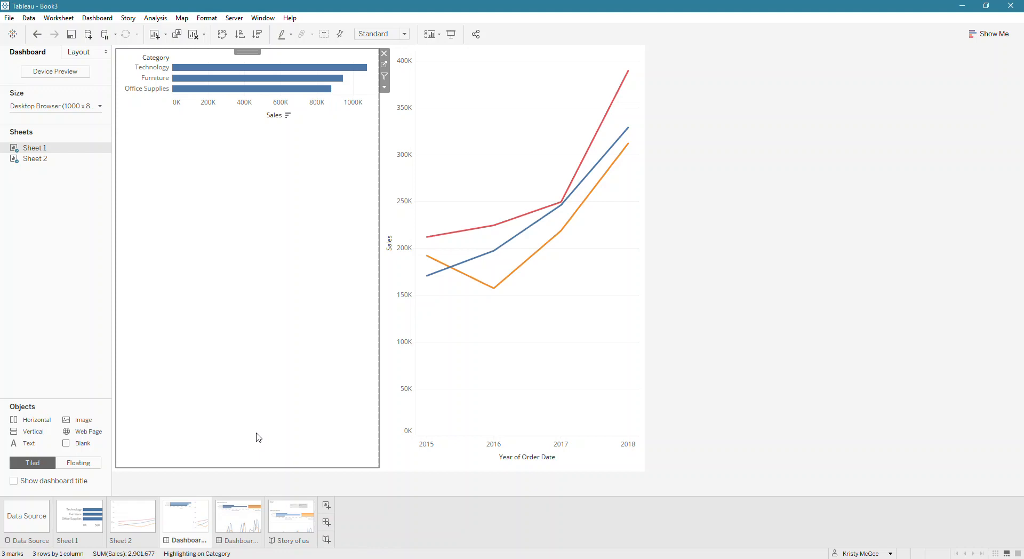
Step: On the Data Source page, remove the Returns table from the join and add it back beside Orders
{"action": "left_click", "coordinate": [33, 523]}
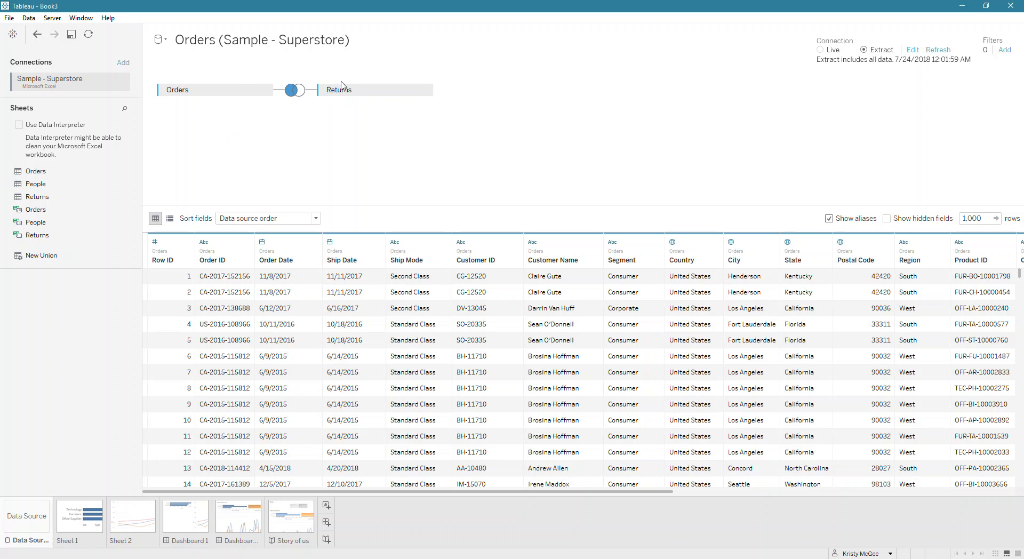
{"action": "left_click_drag", "start_coordinate": [356, 94], "coordinate": [134, 212]}
{"action": "left_click_drag", "start_coordinate": [43, 197], "coordinate": [348, 95]}
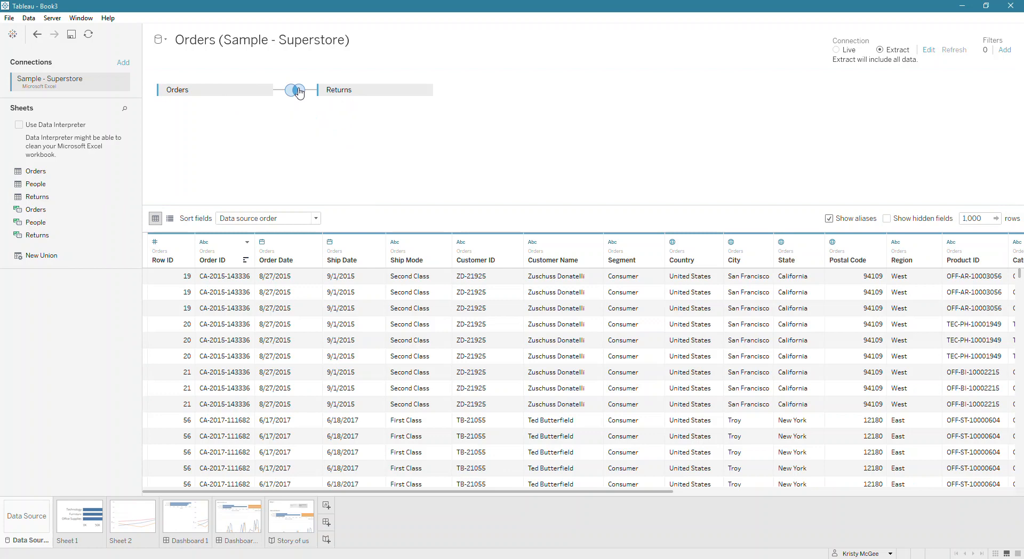
Step: Change the Orders and Returns join to a Left join, and review the fields available for each side of the join clause
{"action": "left_click", "coordinate": [297, 91]}
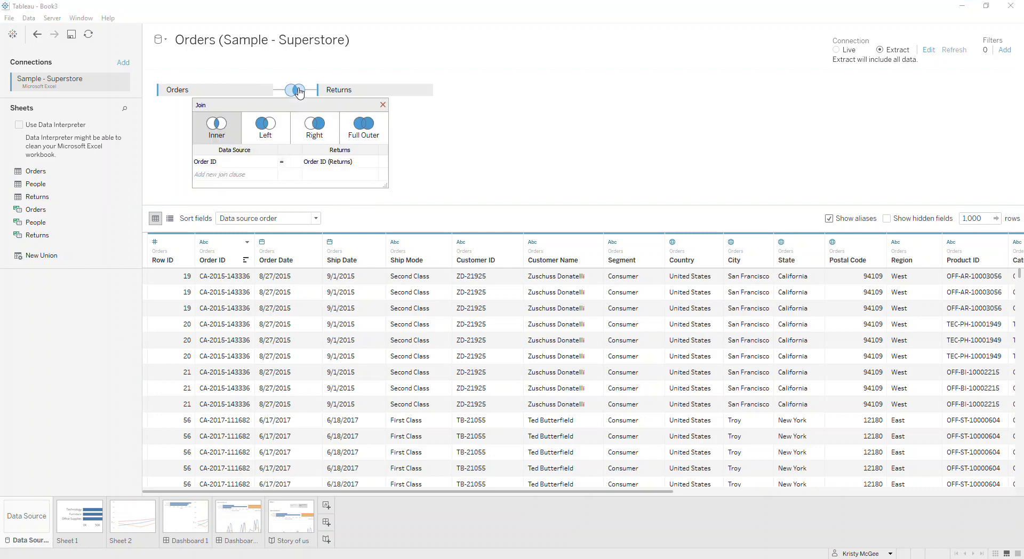
{"action": "left_click", "coordinate": [261, 126]}
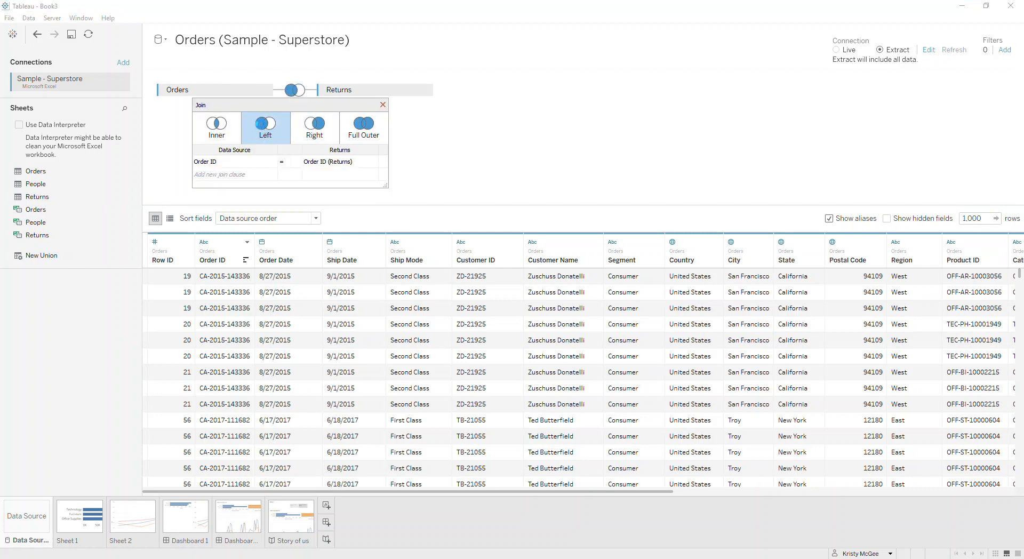
{"action": "left_click", "coordinate": [240, 162]}
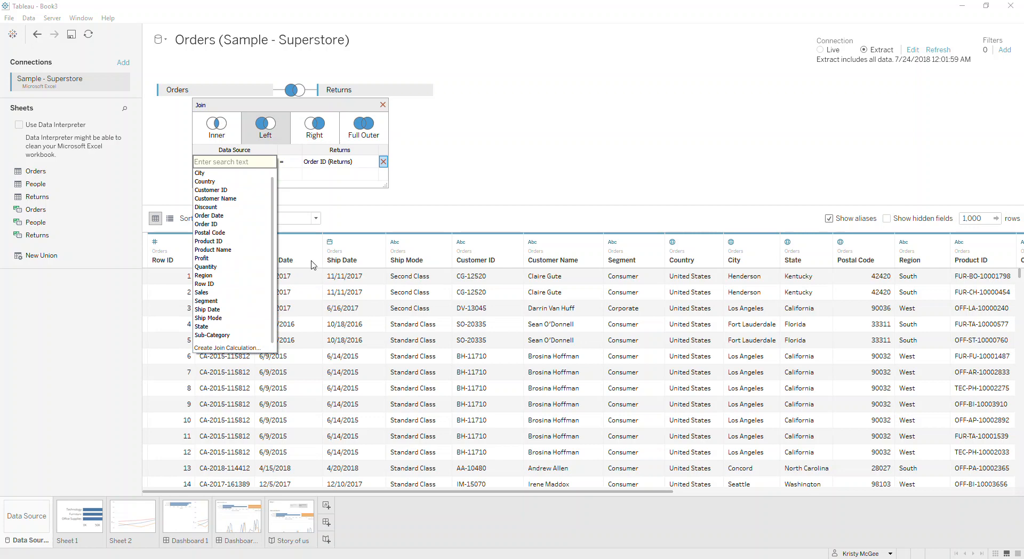
{"action": "left_click", "coordinate": [339, 163]}
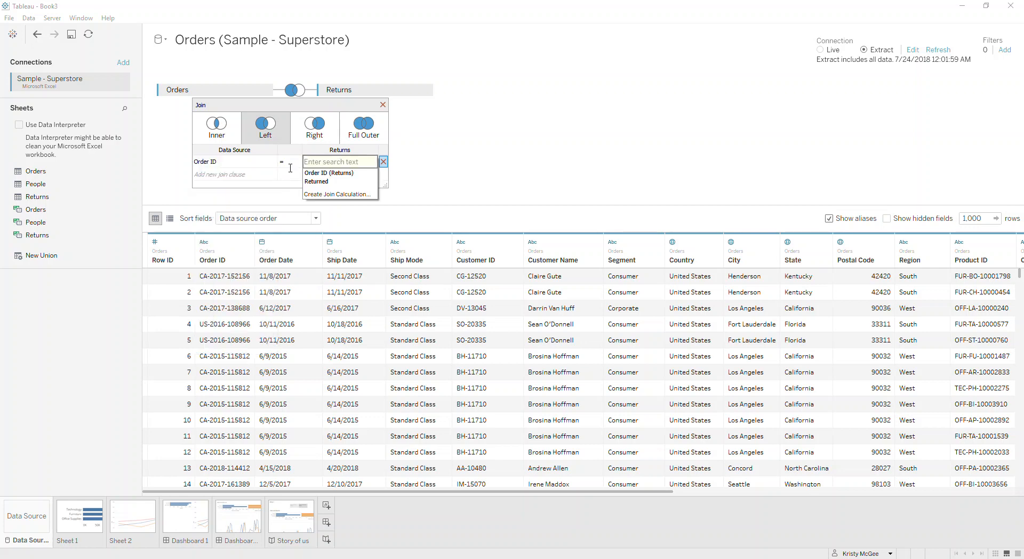
{"action": "left_click", "coordinate": [383, 104]}
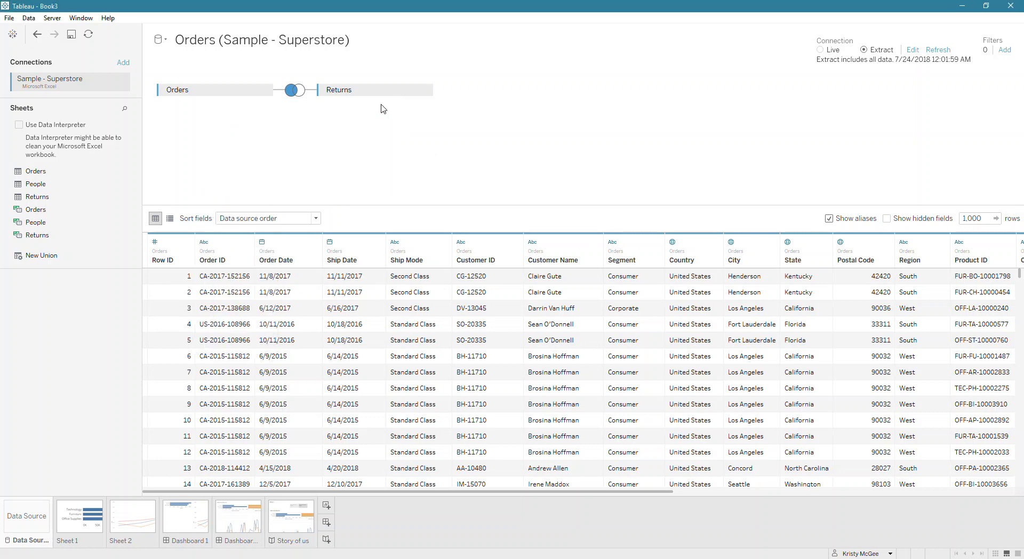
Step: Rename the data source as "Orders and Returns"
{"action": "left_click", "coordinate": [292, 42]}
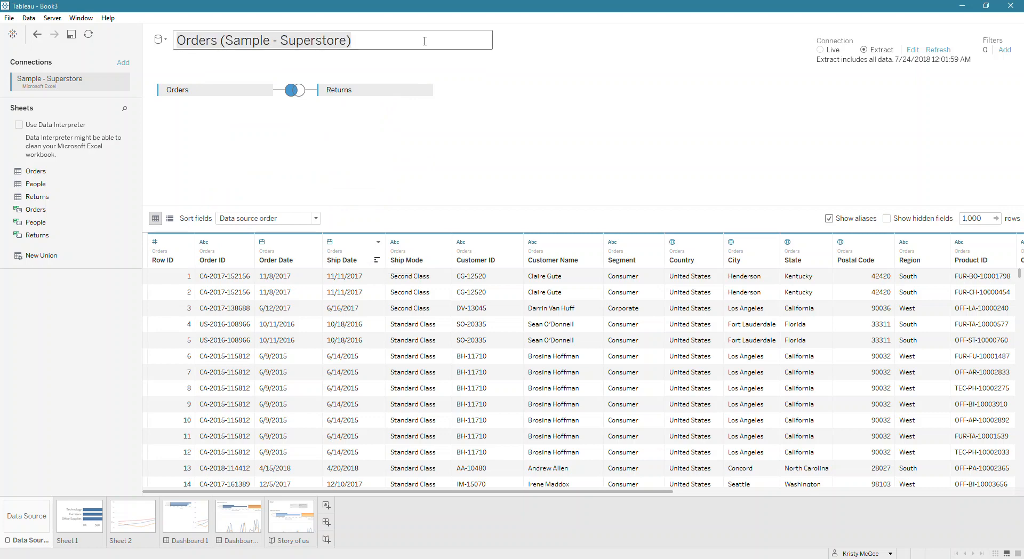
{"action": "type", "text": "Ord"}
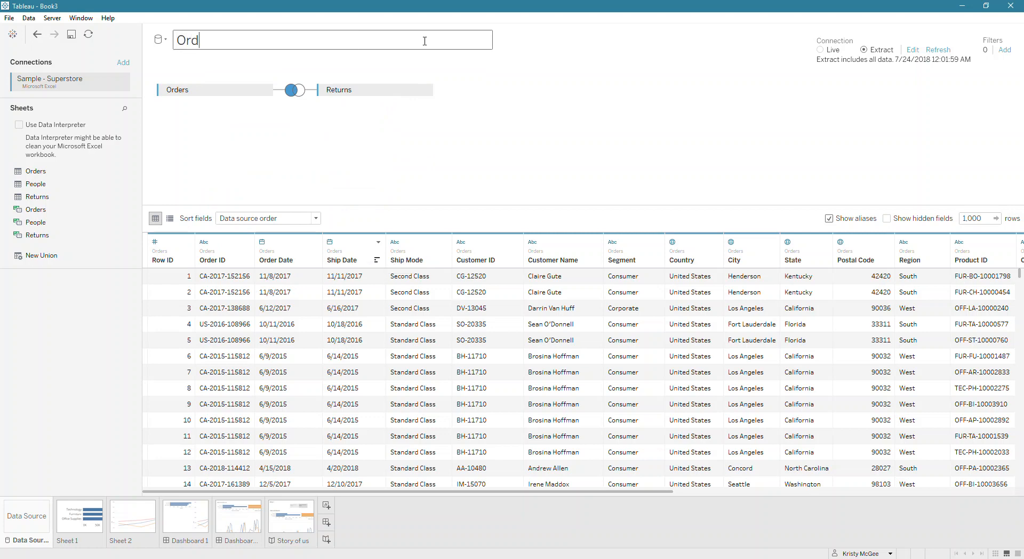
{"action": "type", "text": "ers and Retyu"}
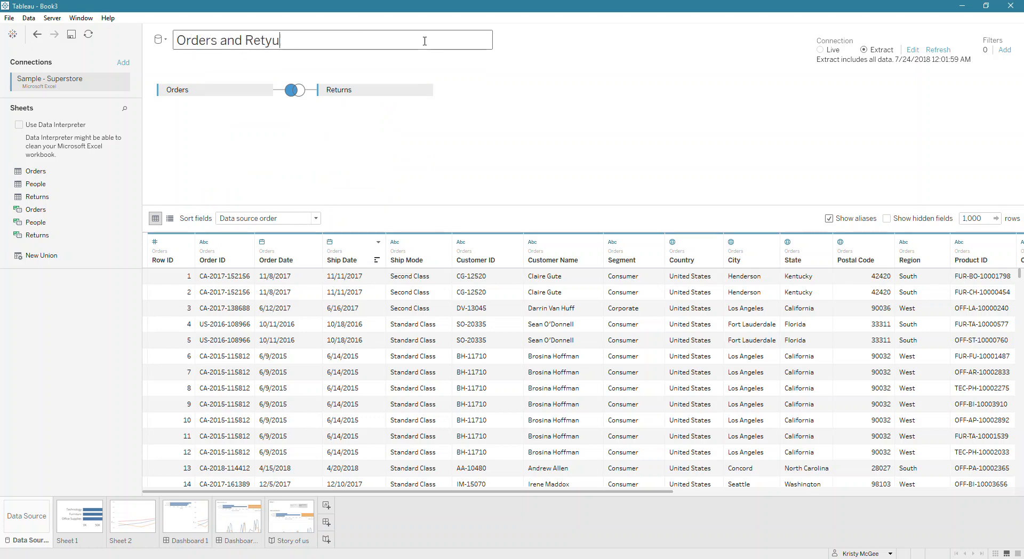
{"action": "key", "text": "BackSpace"}
{"action": "key", "text": "BackSpace"}
{"action": "type", "text": "urns"}
{"action": "key", "text": "Return"}
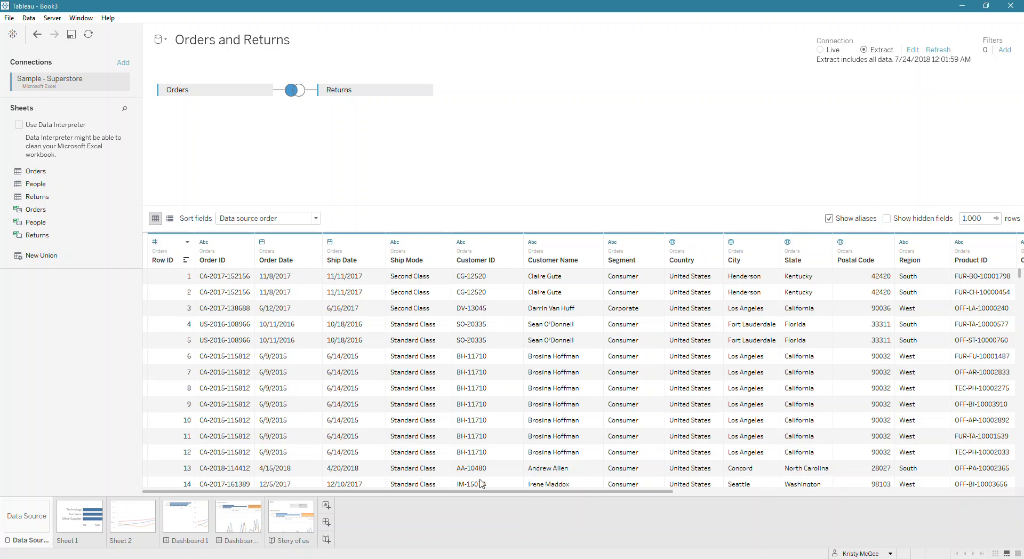
Step: Look through the data preview columns up to the Returns fields, and review the field sorting options
{"action": "left_click_drag", "start_coordinate": [480, 491], "coordinate": [747, 479]}
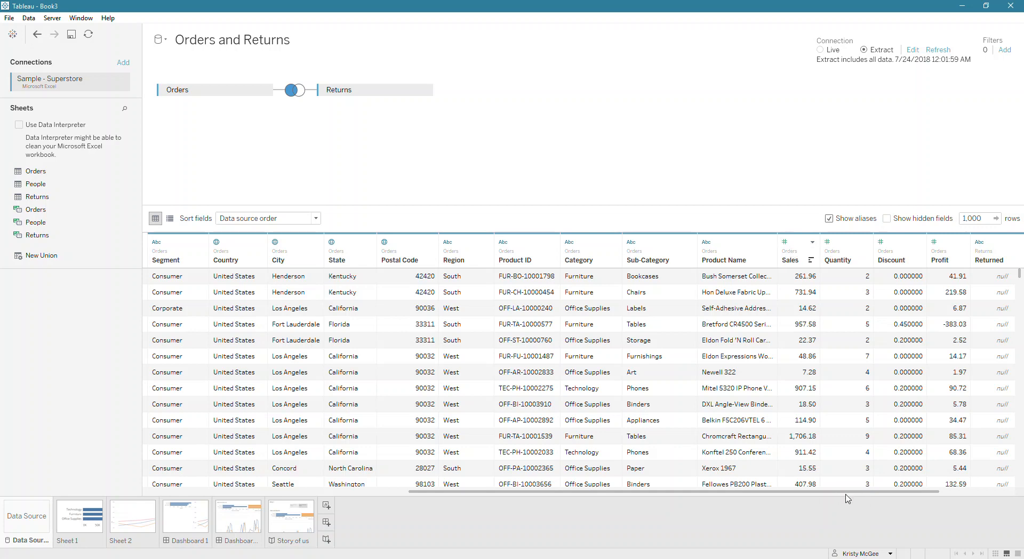
{"action": "left_click_drag", "start_coordinate": [848, 492], "coordinate": [931, 488]}
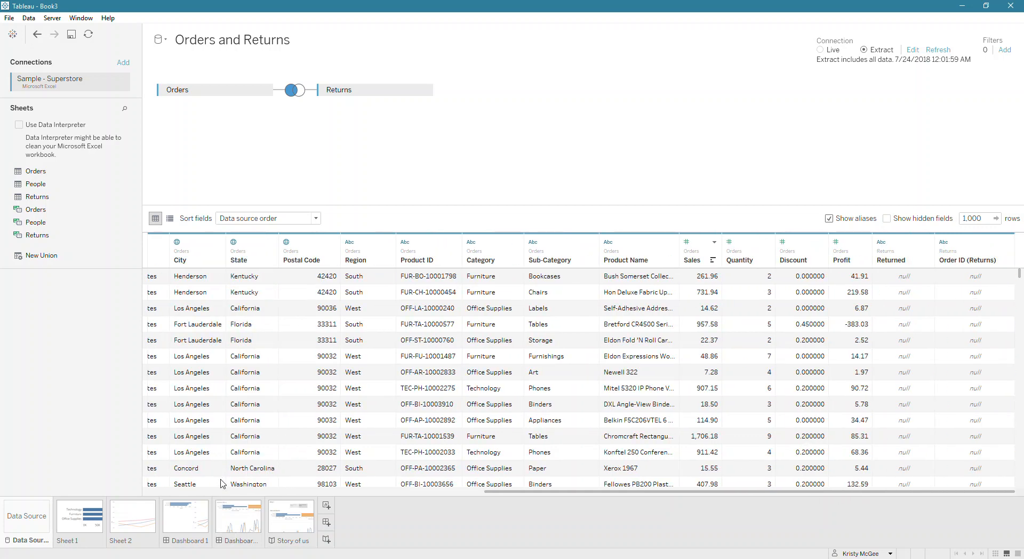
{"action": "left_click", "coordinate": [275, 218]}
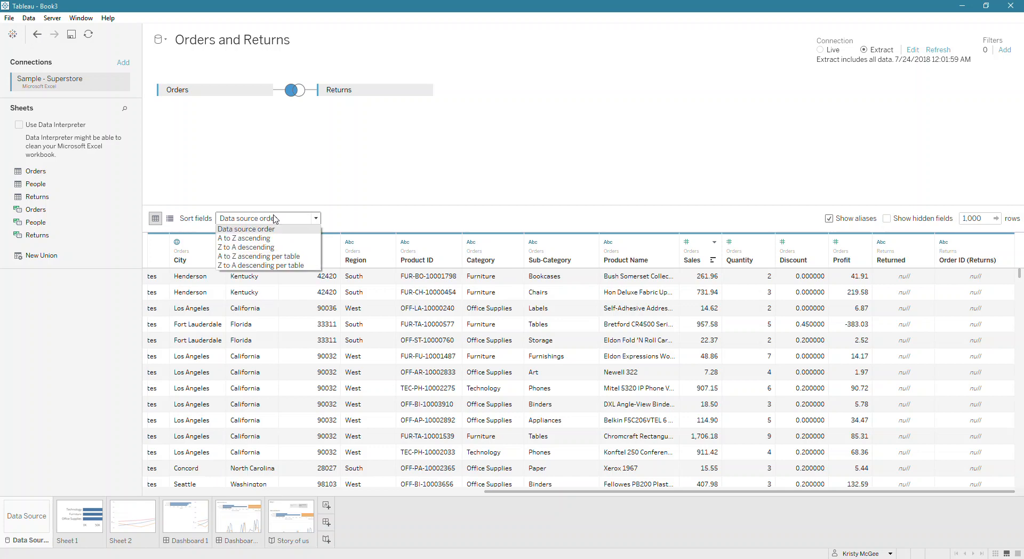
Step: Show the data source fields as a metadata list and review the commands available for the Sub-Category field
{"action": "left_click", "coordinate": [169, 219]}
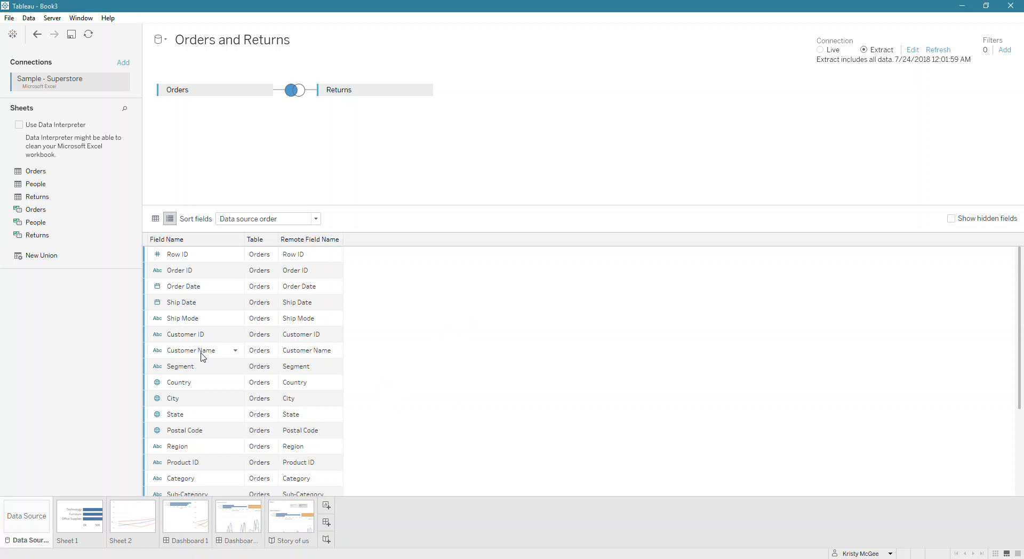
{"action": "scroll", "coordinate": [201, 346], "scroll_direction": "down", "scroll_amount": 3}
{"action": "left_click", "coordinate": [198, 373]}
{"action": "right_click", "coordinate": [198, 373]}
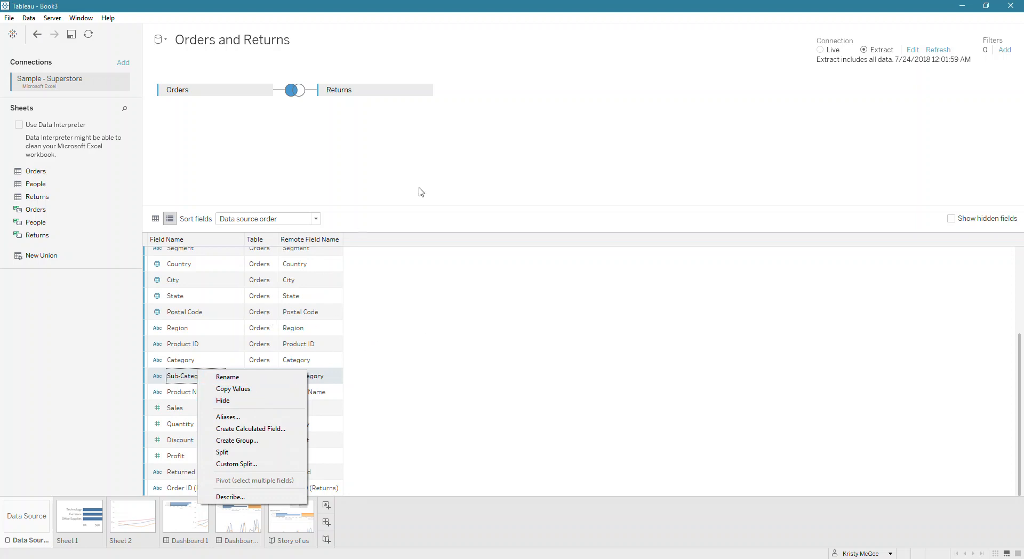
{"action": "left_click", "coordinate": [413, 158]}
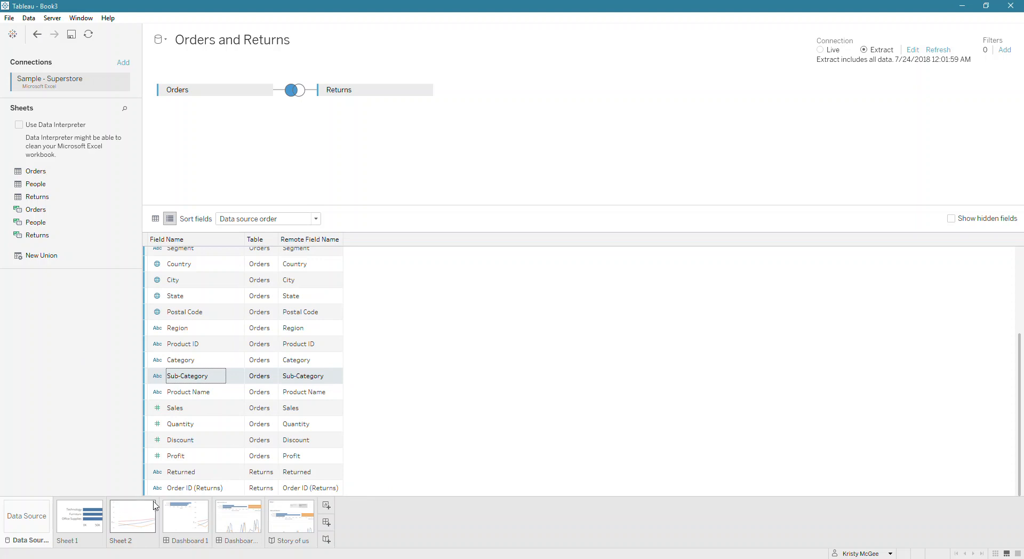
Step: Open the "Story of us" sheet from the data source page
{"action": "left_click", "coordinate": [296, 515]}
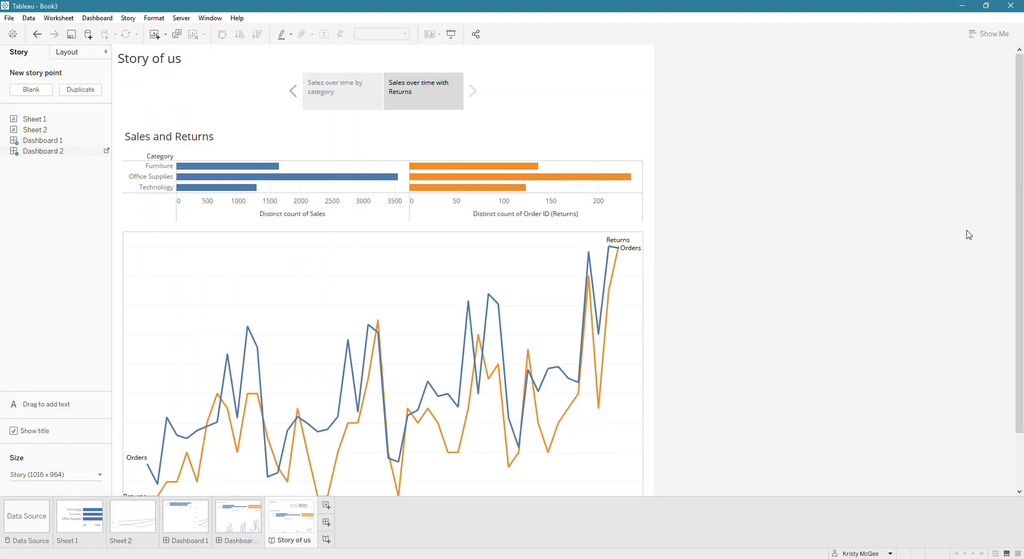